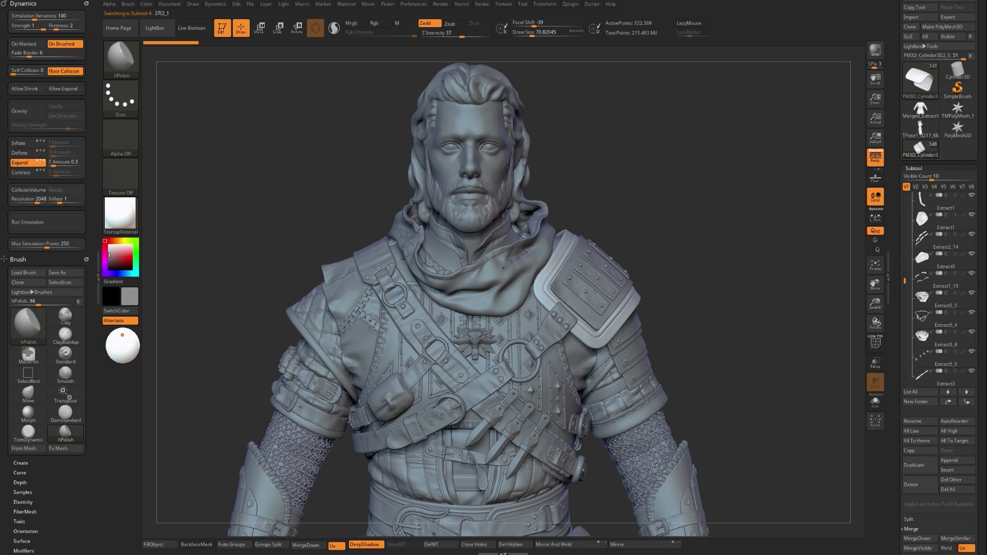
Bring up the reference board over the canvas, shrink its window and zoom in on the Aaron Taylor Johnson portraits.
{"action": "mouse_move", "coordinate": [665, 221]}
{"action": "left_mouse_down", "text": "alt"}
{"action": "mouse_move", "coordinate": [646, 200]}
{"action": "mouse_move", "coordinate": [607, 200]}
{"action": "mouse_move", "coordinate": [643, 206]}
{"action": "mouse_move", "coordinate": [644, 195]}
{"action": "left_mouse_up", "text": "alt"}
{"action": "mouse_move", "coordinate": [941, 240]}
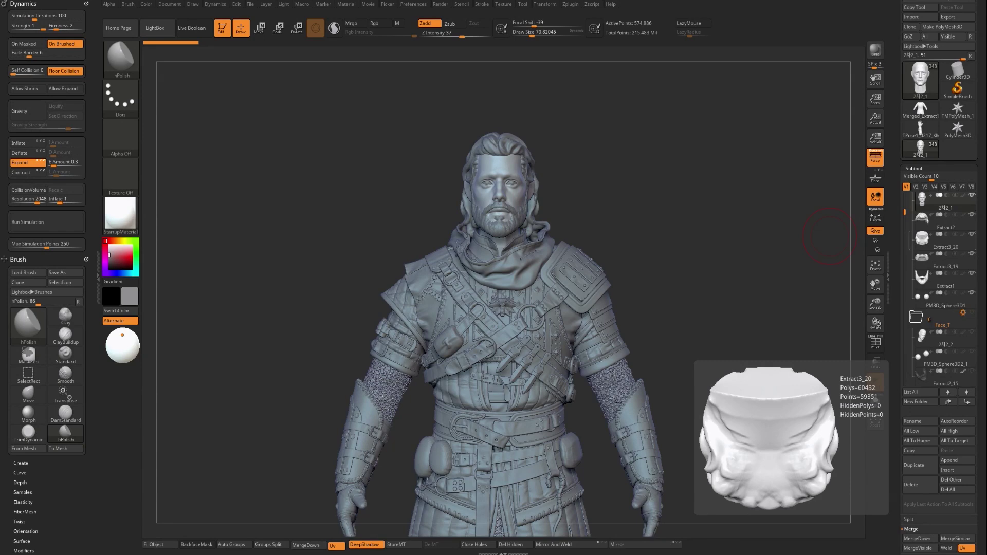
{"action": "right_click_drag", "start_coordinate": [986, 288], "coordinate": [240, 177]}
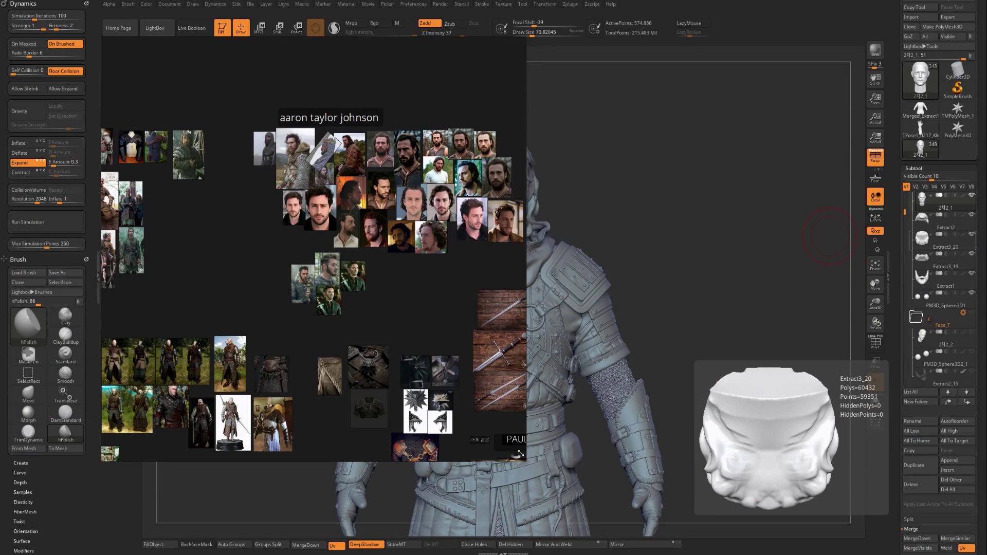
{"action": "left_click_drag", "start_coordinate": [519, 454], "coordinate": [325, 319]}
{"action": "right_click_drag", "start_coordinate": [289, 232], "coordinate": [325, 252]}
{"action": "middle_click_drag", "start_coordinate": [326, 252], "coordinate": [224, 251]}
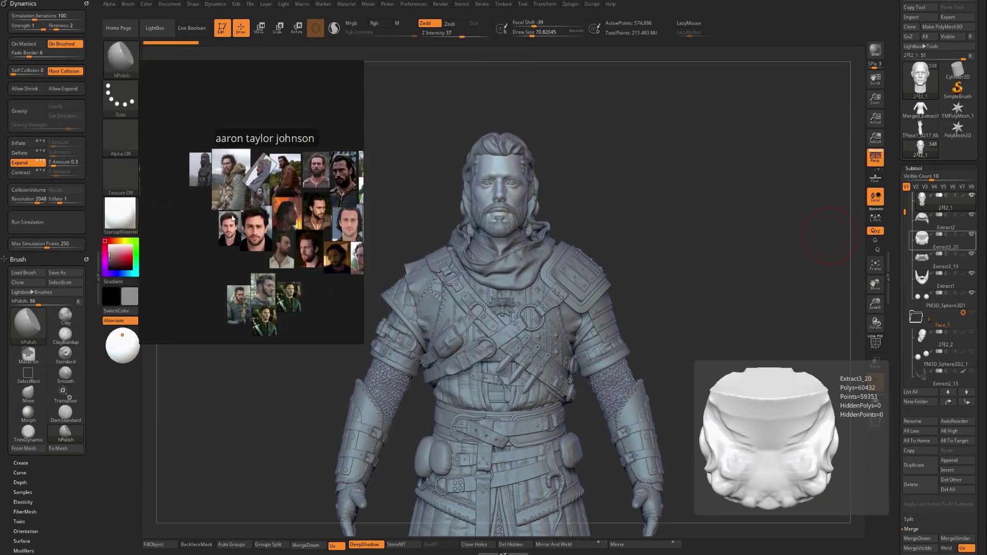
{"action": "scroll", "coordinate": [266, 222], "scroll_direction": "up", "scroll_amount": 4}
{"action": "scroll", "coordinate": [284, 236], "scroll_direction": "up", "scroll_amount": 1}
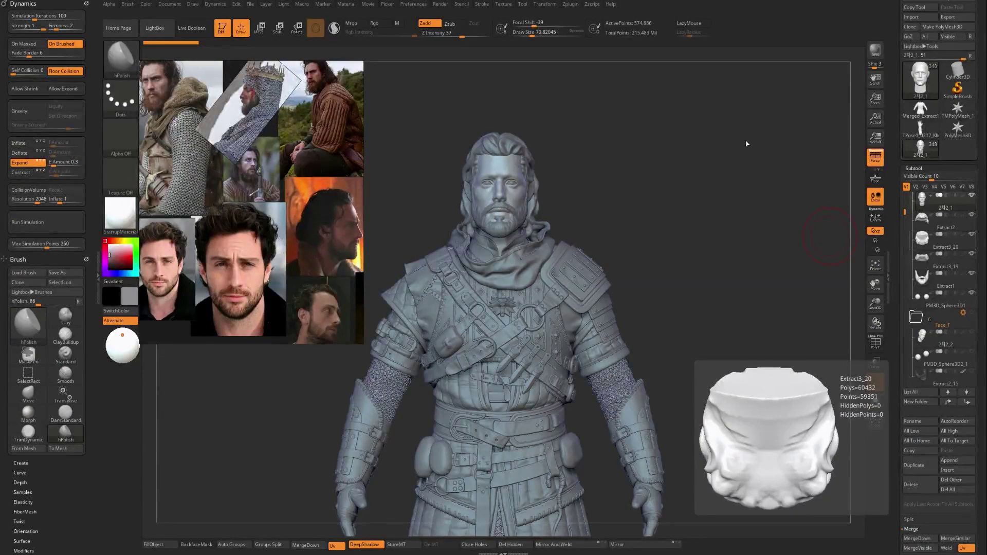
Switch to subtool visibility set V2 and show the whole Face folder with its hair and beard.
{"action": "key", "text": "2"}
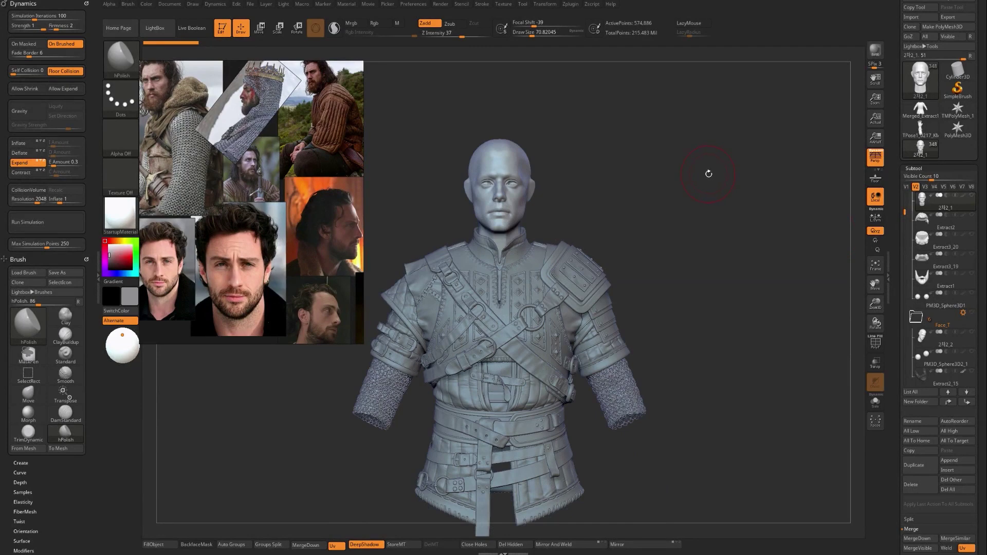
{"action": "key", "text": "3"}
{"action": "key", "text": "4"}
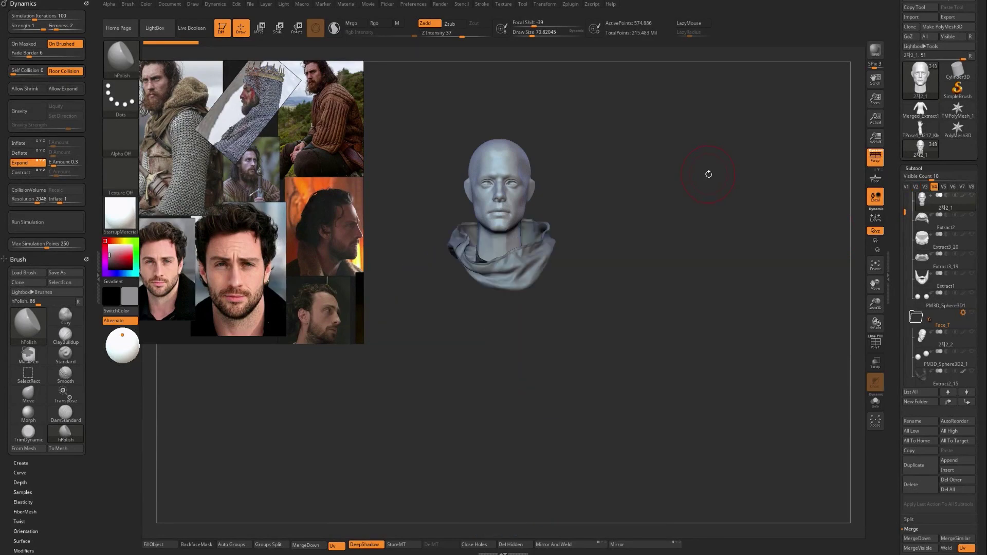
{"action": "key", "text": "2"}
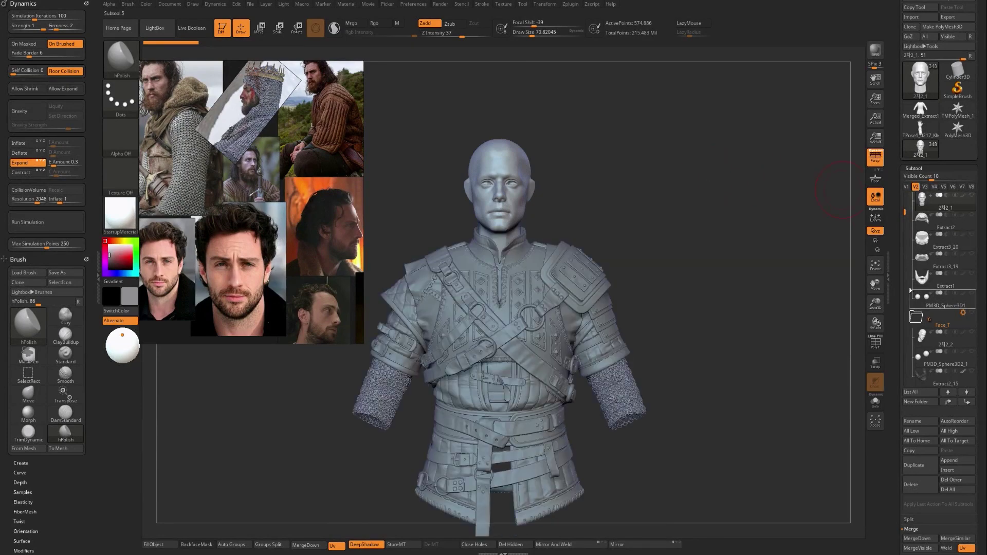
{"action": "left_click_drag", "start_coordinate": [907, 215], "coordinate": [905, 194]}
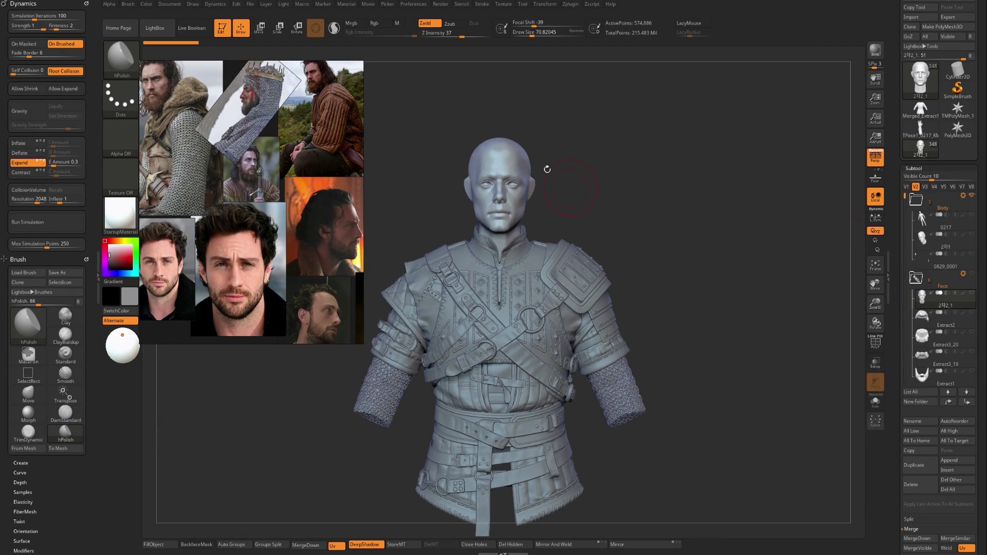
{"action": "left_click_drag", "start_coordinate": [654, 158], "coordinate": [694, 175], "text": "alt"}
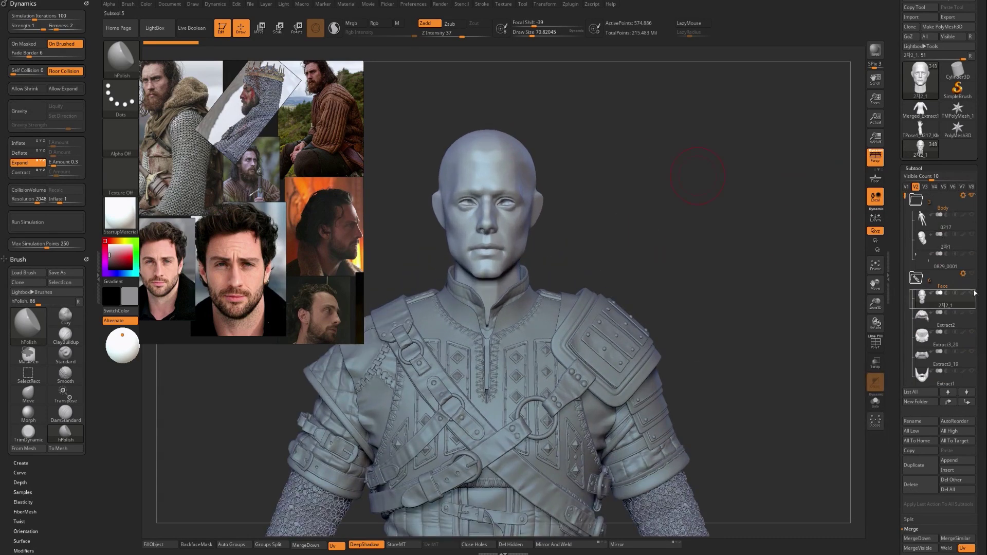
{"action": "left_click", "coordinate": [971, 274]}
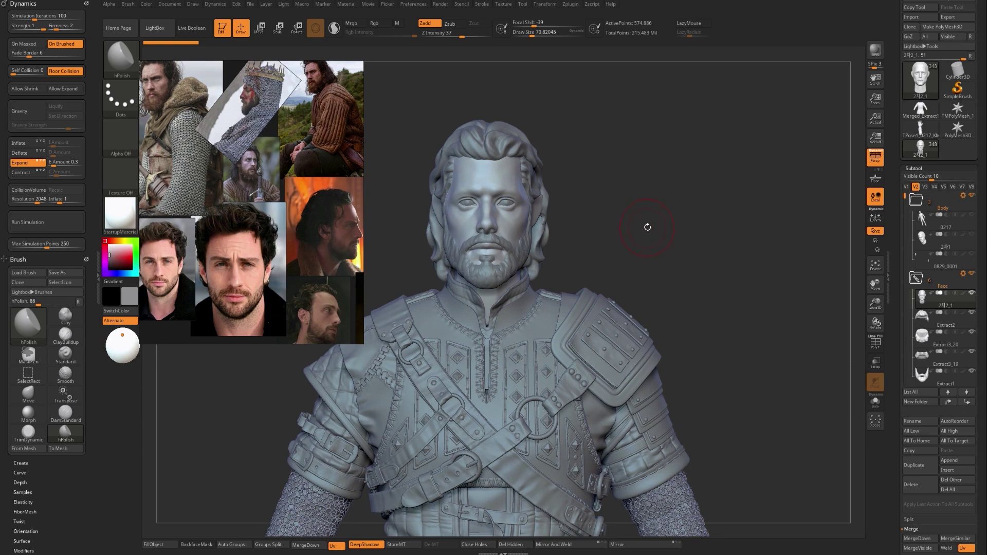
Collapse the Body, Face, Face_T and Neckwarmer folders in the subtool list.
{"action": "left_click", "coordinate": [916, 200]}
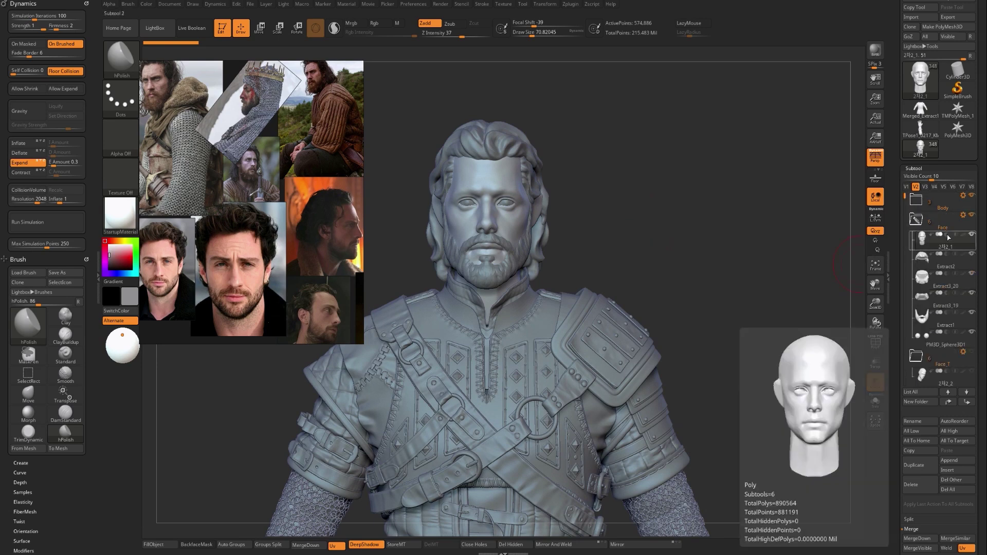
{"action": "left_click", "coordinate": [917, 221]}
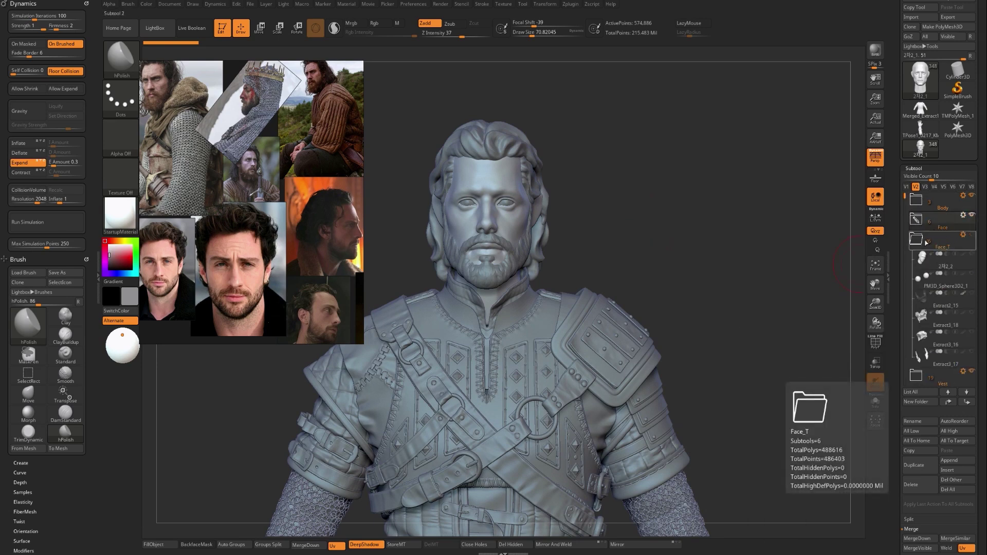
{"action": "left_click", "coordinate": [937, 244]}
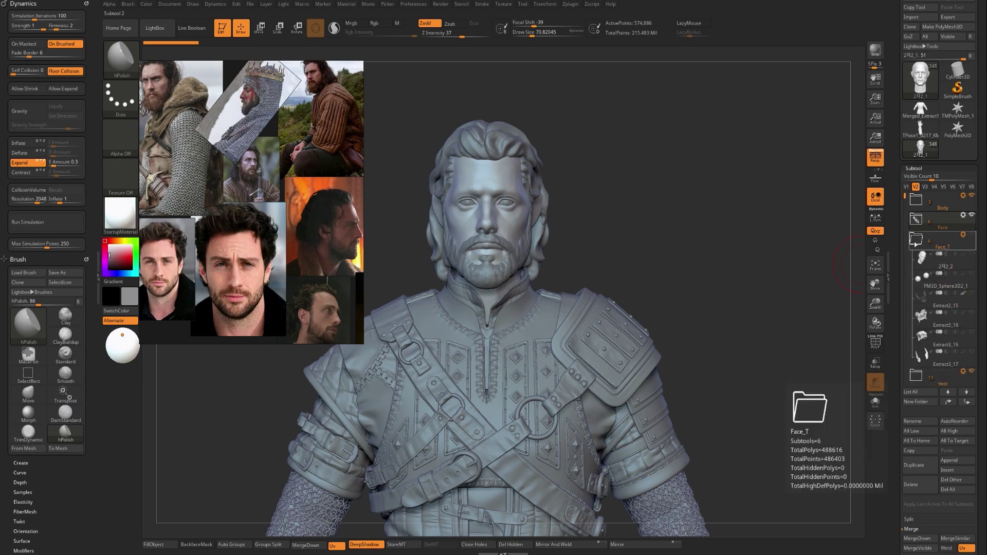
{"action": "left_click", "coordinate": [916, 239]}
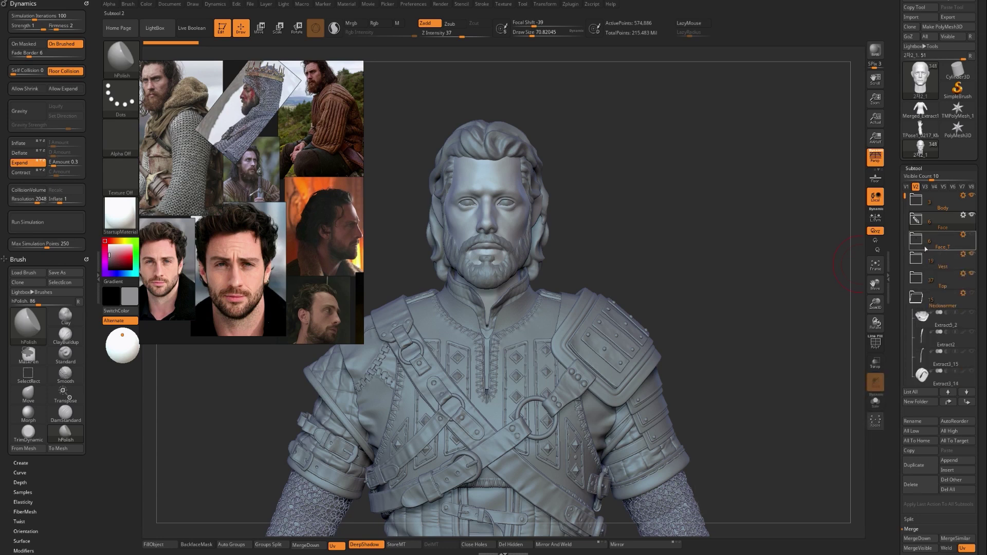
{"action": "left_click", "coordinate": [930, 302]}
{"action": "left_click", "coordinate": [942, 301]}
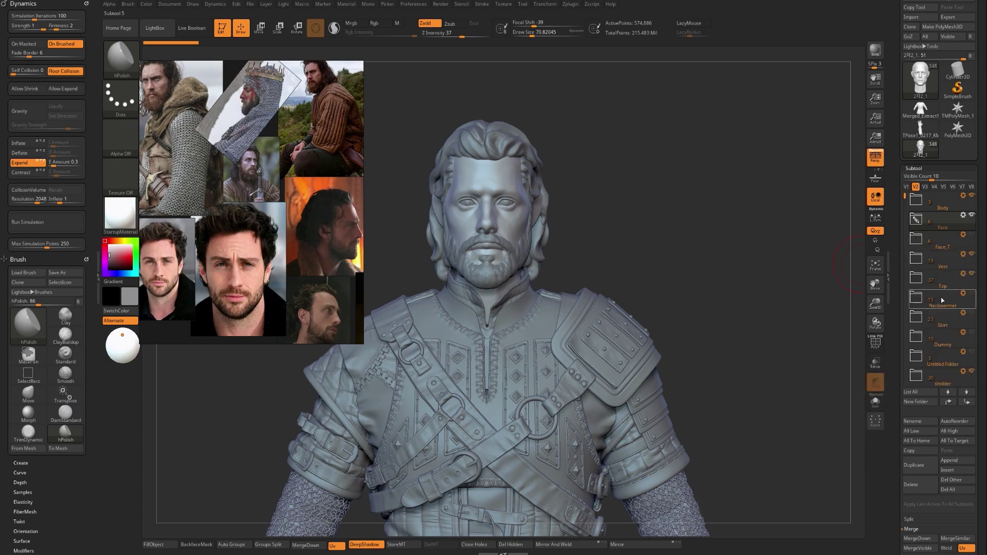
Hide the Top, Vest, shoulder armour, Belt and shoulder belt folders, leaving only the head with its hair and beard.
{"action": "left_click", "coordinate": [972, 276]}
{"action": "left_click", "coordinate": [972, 256]}
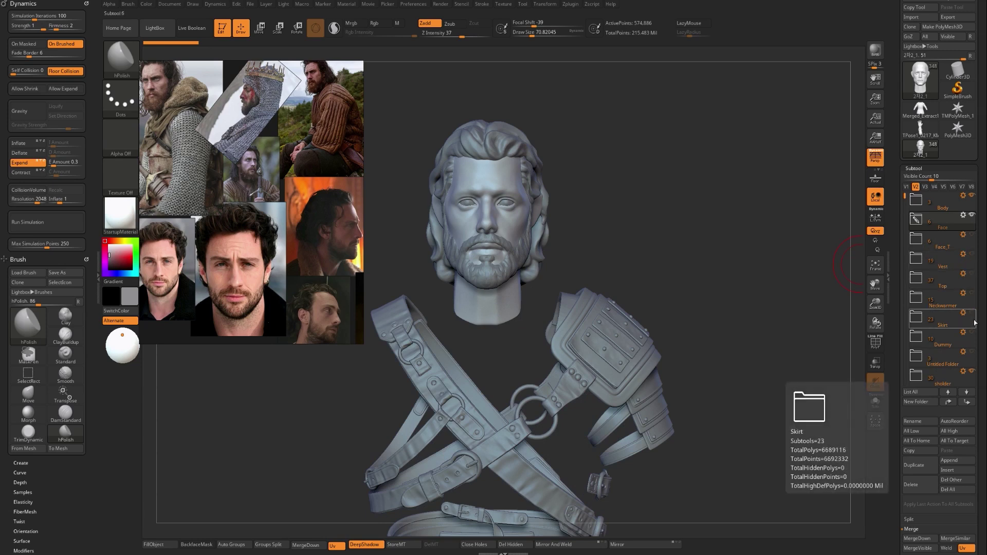
{"action": "left_click", "coordinate": [971, 371]}
{"action": "left_click", "coordinate": [926, 258]}
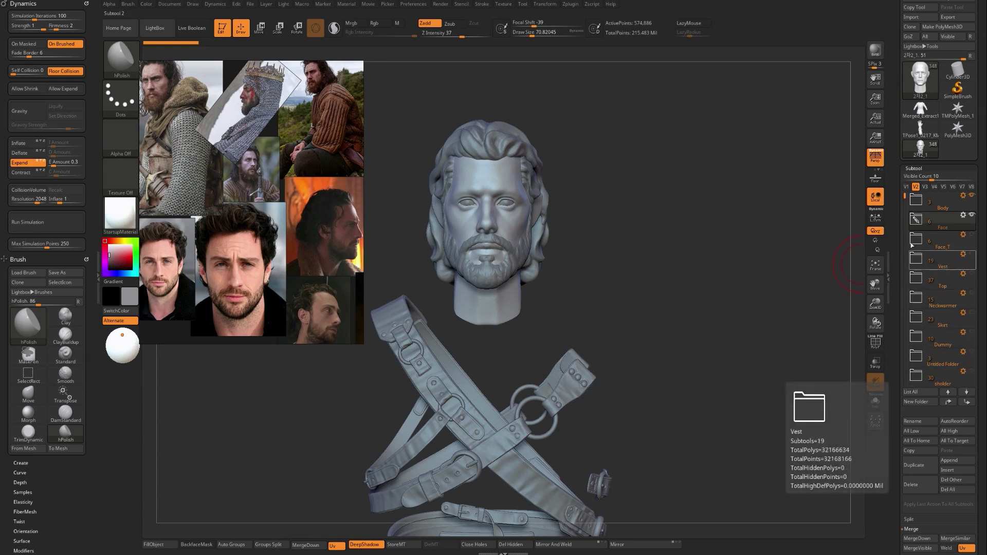
{"action": "left_click_drag", "start_coordinate": [905, 201], "coordinate": [905, 232]}
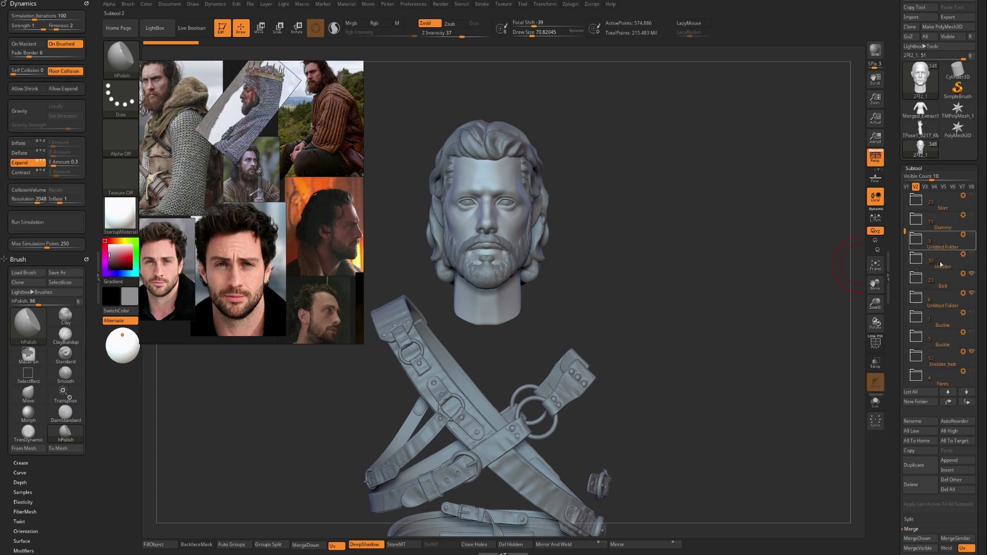
{"action": "left_click", "coordinate": [972, 278]}
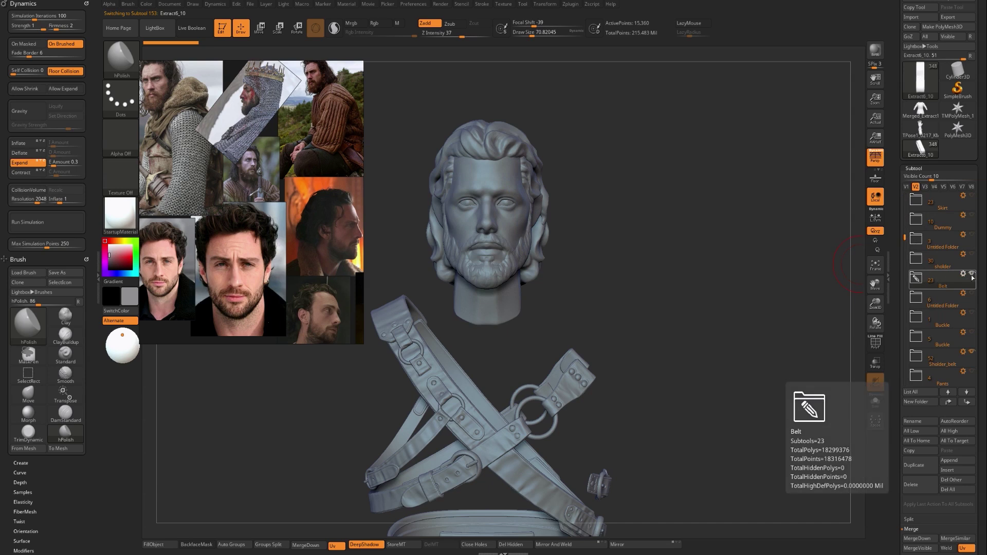
{"action": "scroll", "coordinate": [972, 278], "scroll_direction": "down", "scroll_amount": 4}
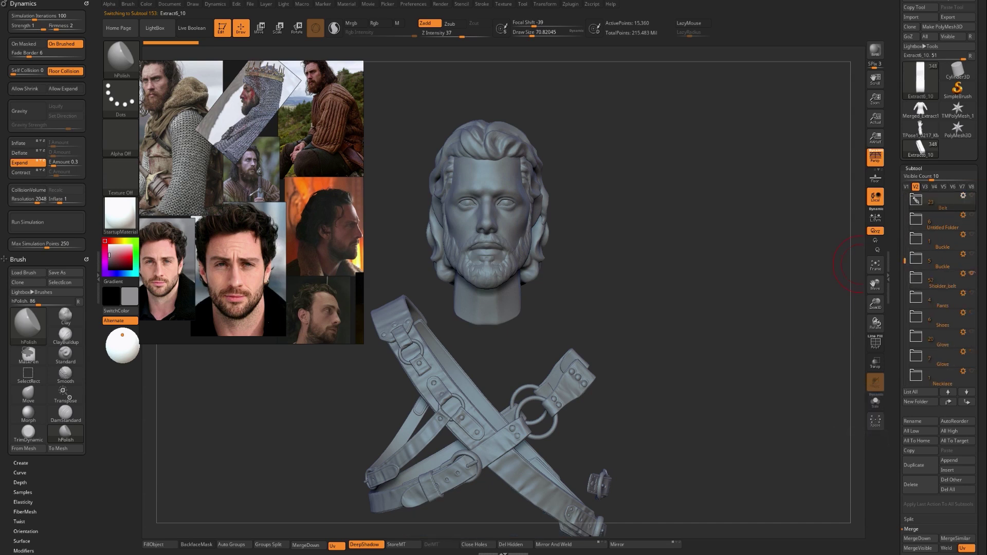
{"action": "left_click", "coordinate": [973, 275]}
{"action": "scroll", "coordinate": [914, 274], "scroll_direction": "up", "scroll_amount": 10}
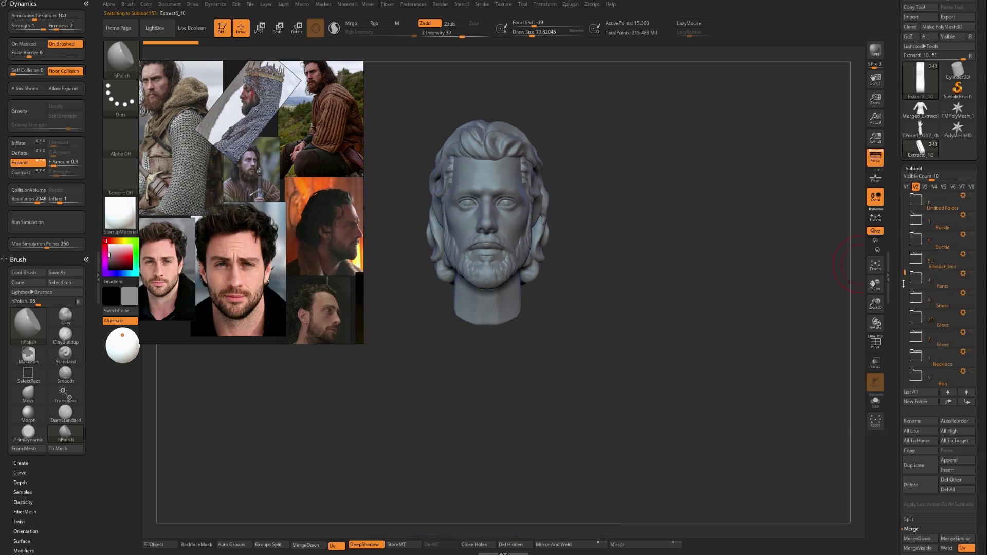
Make the head mesh the active subtool and move the reference board lower beside it.
{"action": "left_click", "coordinate": [505, 215], "text": "alt"}
{"action": "left_click_drag", "start_coordinate": [612, 243], "coordinate": [639, 274], "text": "alt"}
{"action": "right_click_drag", "start_coordinate": [263, 229], "coordinate": [336, 376]}
{"action": "left_click_drag", "start_coordinate": [591, 296], "coordinate": [593, 462], "text": "alt"}
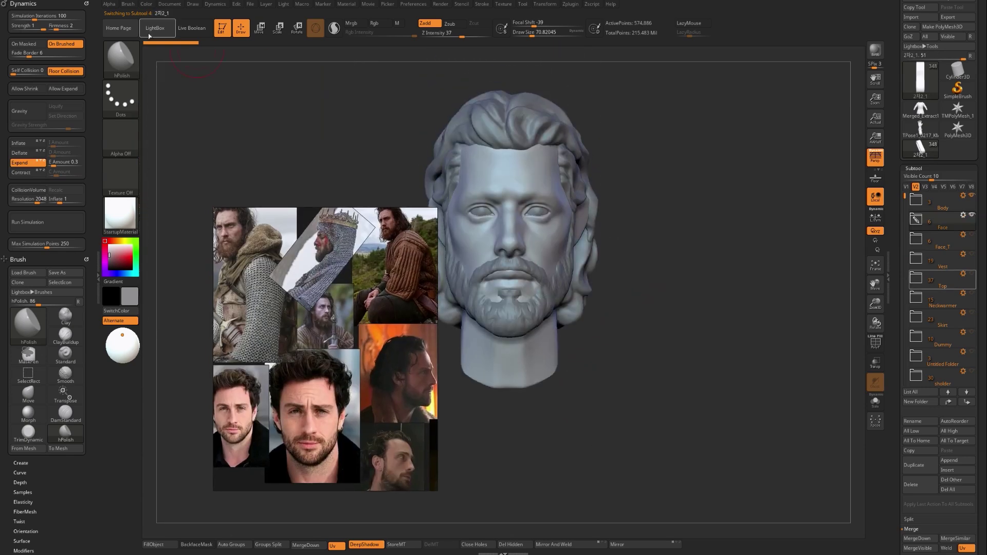
Move the reference board to the other side of the head and set the perspective angle of view to 38.
{"action": "left_click", "coordinate": [192, 4]}
{"action": "left_click_drag", "start_coordinate": [307, 270], "coordinate": [749, 168]}
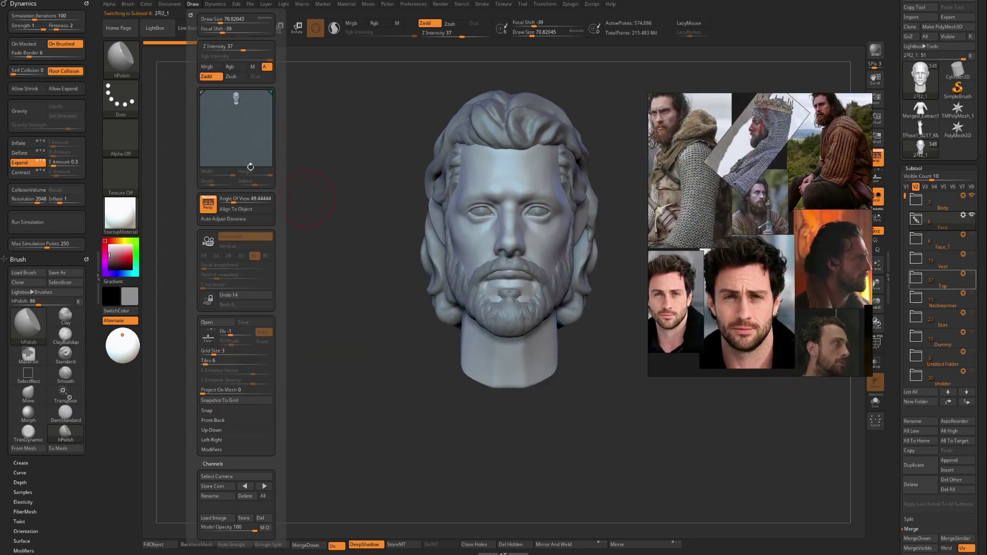
{"action": "left_click", "coordinate": [193, 4]}
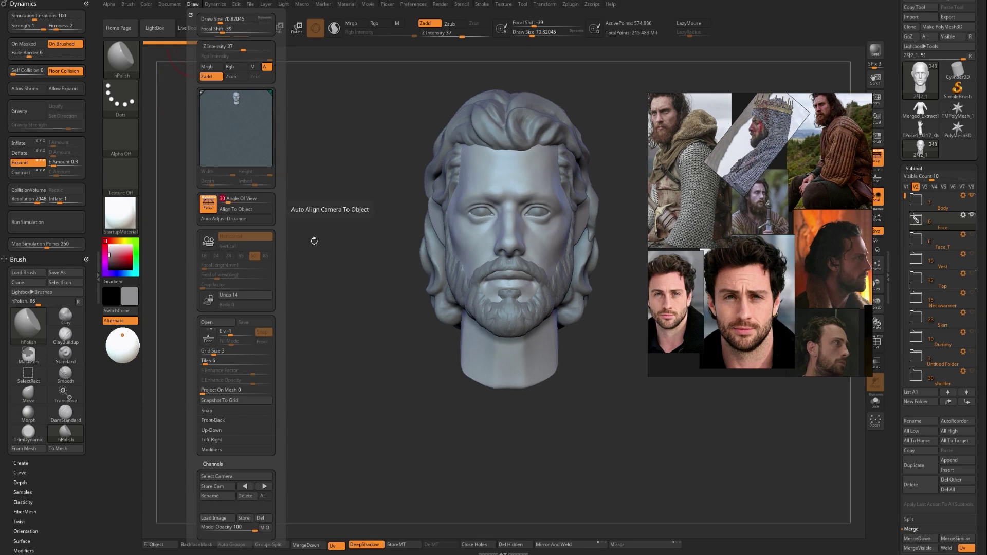
{"action": "mouse_move", "coordinate": [362, 280]}
{"action": "left_mouse_down", "text": "alt"}
{"action": "mouse_move", "coordinate": [318, 318]}
{"action": "mouse_move", "coordinate": [360, 267]}
{"action": "left_mouse_up", "text": "alt"}
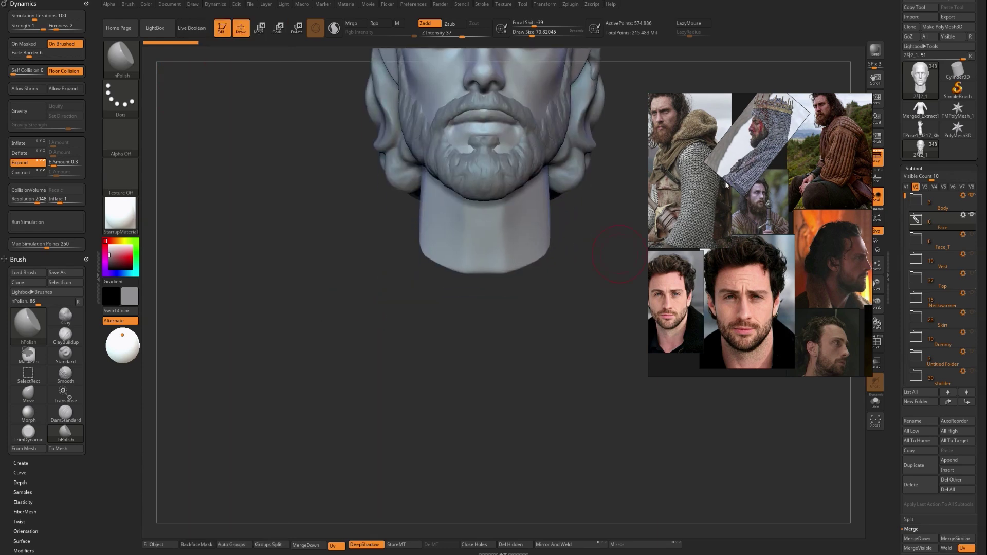
Enlarge the reference photo of the curly-haired man in the fur-collared cloak and compare it with the sculpted head.
{"action": "middle_click_drag", "start_coordinate": [688, 126], "coordinate": [710, 223]}
{"action": "middle_click_drag", "start_coordinate": [774, 225], "coordinate": [706, 258]}
{"action": "scroll", "coordinate": [807, 249], "scroll_direction": "up", "scroll_amount": 5}
{"action": "scroll", "coordinate": [807, 253], "scroll_direction": "down", "scroll_amount": 3}
{"action": "middle_click_drag", "start_coordinate": [839, 253], "coordinate": [691, 249]}
{"action": "left_click_drag", "start_coordinate": [611, 253], "coordinate": [572, 409], "text": "alt"}
{"action": "left_click_drag", "start_coordinate": [580, 362], "coordinate": [578, 403], "text": "alt"}
{"action": "scroll", "coordinate": [804, 266], "scroll_direction": "up", "scroll_amount": 3}
{"action": "scroll", "coordinate": [804, 266], "scroll_direction": "down", "scroll_amount": 5}
{"action": "scroll", "coordinate": [717, 250], "scroll_direction": "up", "scroll_amount": 5}
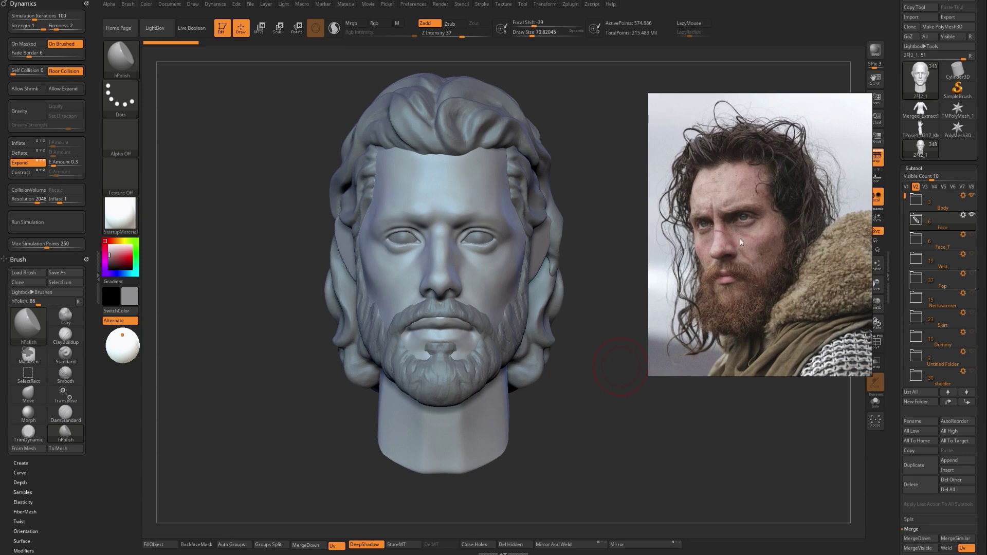
{"action": "mouse_move", "coordinate": [623, 414]}
{"action": "left_mouse_down"}
{"action": "mouse_move", "coordinate": [580, 424]}
{"action": "mouse_move", "coordinate": [596, 421]}
{"action": "mouse_move", "coordinate": [598, 443]}
{"action": "mouse_move", "coordinate": [599, 423]}
{"action": "mouse_move", "coordinate": [469, 289]}
{"action": "left_mouse_up"}
{"action": "left_click_drag", "start_coordinate": [564, 403], "coordinate": [568, 405]}
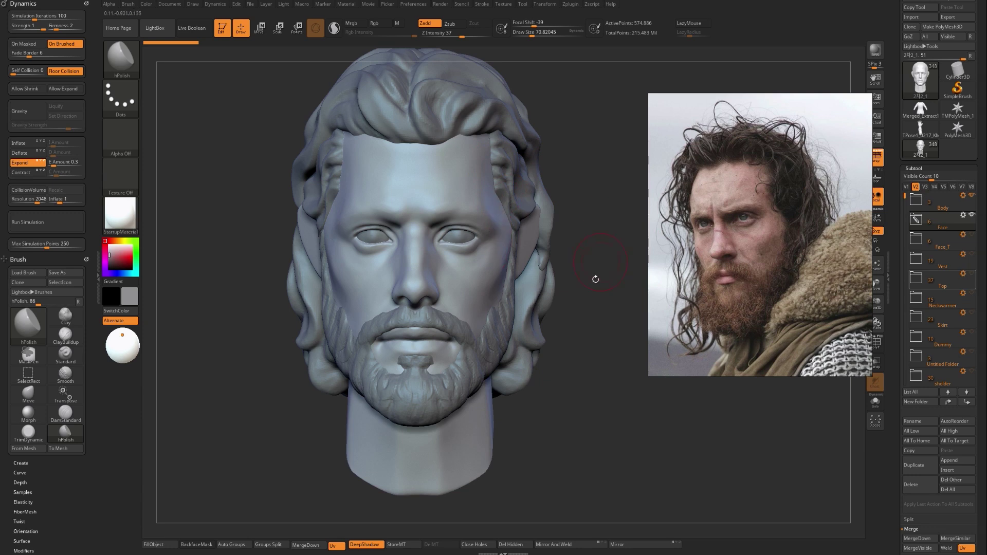
Switch to the Move brush for working on the face and set its draw size to about 94.
{"action": "mouse_move", "coordinate": [591, 272]}
{"action": "right_mouse_down", "text": "ctrl"}
{"action": "mouse_move", "coordinate": [591, 256]}
{"action": "mouse_move", "coordinate": [584, 288]}
{"action": "right_mouse_up", "text": "ctrl"}
{"action": "right_click_drag", "start_coordinate": [481, 396], "coordinate": [485, 409], "text": "alt"}
{"action": "key", "text": "s"}
{"action": "mouse_move", "coordinate": [476, 422]}
{"action": "left_mouse_down"}
{"action": "mouse_move", "coordinate": [487, 421]}
{"action": "mouse_move", "coordinate": [477, 442]}
{"action": "left_mouse_up"}
{"action": "key", "text": "b"}
{"action": "key", "text": "m"}
{"action": "key", "text": "v"}
{"action": "right_click_drag", "start_coordinate": [553, 394], "coordinate": [554, 424], "text": "alt"}
{"action": "left_click_drag", "start_coordinate": [554, 424], "coordinate": [557, 429]}
{"action": "right_click_drag", "start_coordinate": [561, 425], "coordinate": [583, 388], "text": "alt"}
{"action": "right_click_drag", "start_coordinate": [583, 389], "coordinate": [599, 426], "text": "ctrl"}
{"action": "right_click_drag", "start_coordinate": [245, 350], "coordinate": [265, 432], "text": "alt"}
{"action": "key", "text": "bracketleft"}
{"action": "key", "text": "bracketleft"}
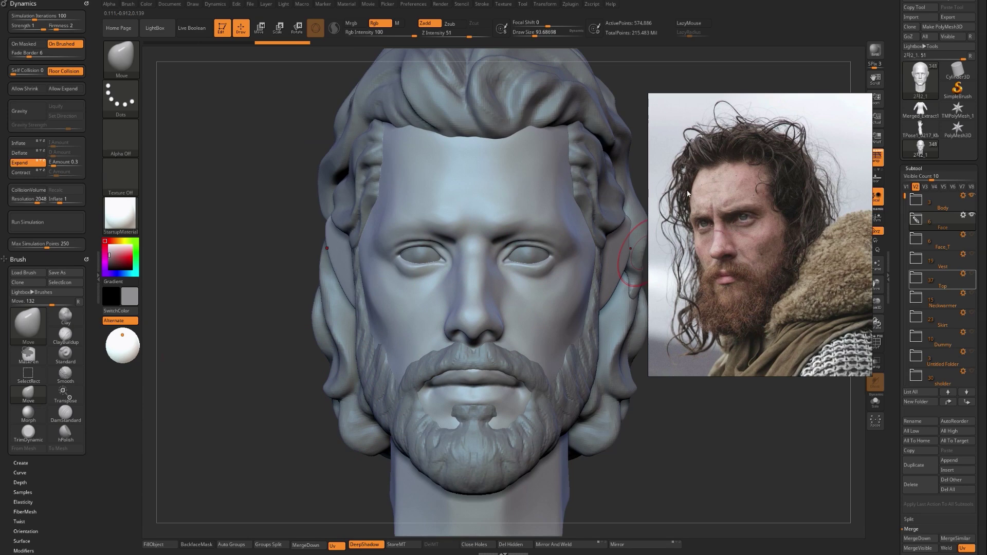
Select the ClayBuildup brush and mask the areas around and below both eyes.
{"action": "mouse_move", "coordinate": [258, 309]}
{"action": "left_mouse_down"}
{"action": "mouse_move", "coordinate": [232, 288]}
{"action": "mouse_move", "coordinate": [319, 273]}
{"action": "mouse_move", "coordinate": [451, 225]}
{"action": "left_mouse_up"}
{"action": "key", "text": "b"}
{"action": "key", "text": "c"}
{"action": "key", "text": "b"}
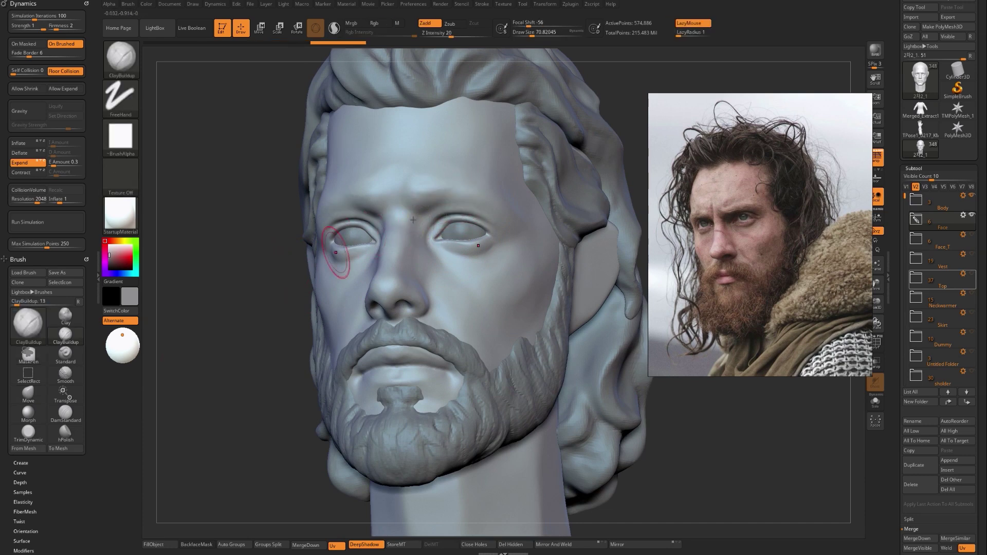
{"action": "left_click_drag", "start_coordinate": [258, 298], "coordinate": [336, 256]}
{"action": "mouse_move", "coordinate": [466, 270]}
{"action": "left_mouse_down", "text": "ctrl"}
{"action": "mouse_move", "coordinate": [429, 273]}
{"action": "mouse_move", "coordinate": [426, 227]}
{"action": "mouse_move", "coordinate": [445, 215]}
{"action": "mouse_move", "coordinate": [465, 213]}
{"action": "mouse_move", "coordinate": [491, 259]}
{"action": "left_mouse_up", "text": "ctrl"}
{"action": "mouse_move", "coordinate": [230, 285]}
{"action": "left_mouse_down"}
{"action": "mouse_move", "coordinate": [196, 319]}
{"action": "mouse_move", "coordinate": [203, 288]}
{"action": "left_mouse_up"}
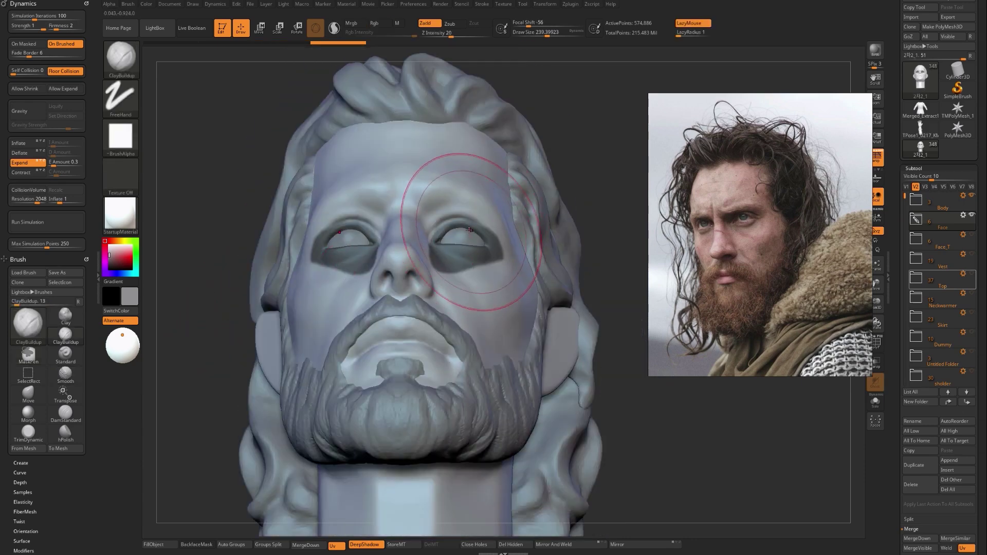
Reshape the brows and upper eye sockets around the masked areas with the Move brush at a draw size of about 108.
{"action": "key", "text": "b"}
{"action": "key", "text": "m"}
{"action": "key", "text": "v"}
{"action": "left_click_drag", "start_coordinate": [471, 219], "coordinate": [463, 214]}
{"action": "left_click_drag", "start_coordinate": [211, 247], "coordinate": [190, 339]}
{"action": "key", "text": "["}
{"action": "key", "text": "["}
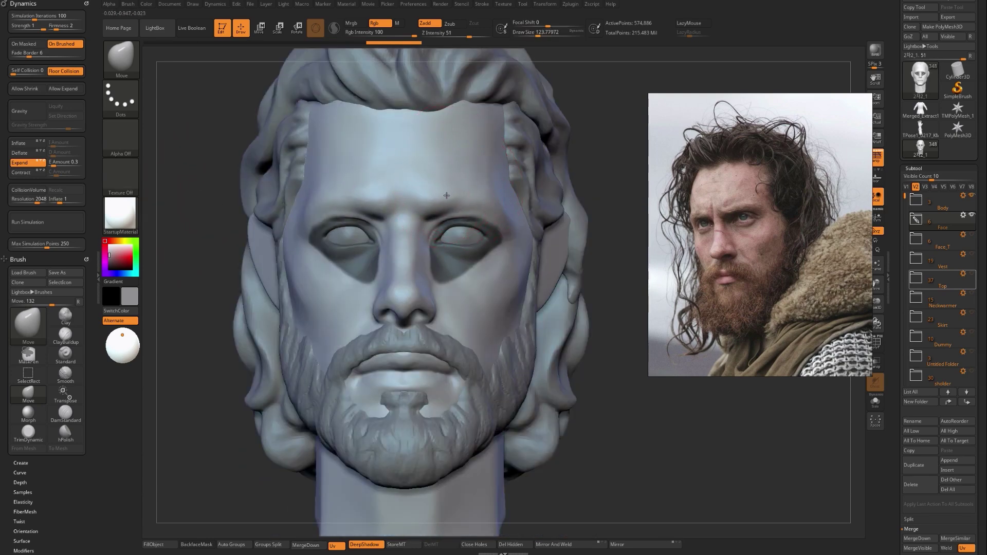
{"action": "key", "text": "ctrl"}
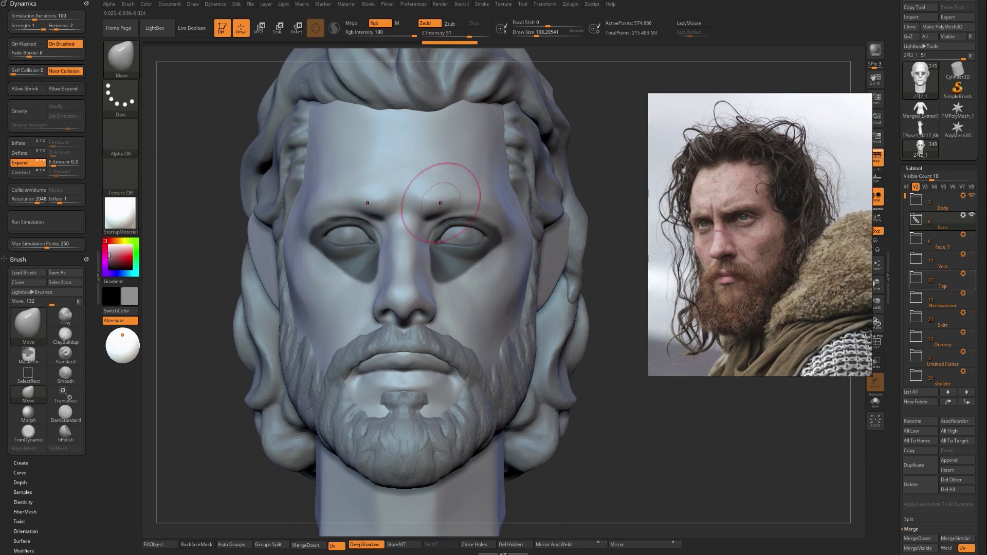
{"action": "mouse_move", "coordinate": [443, 218]}
{"action": "left_mouse_down"}
{"action": "mouse_move", "coordinate": [441, 209]}
{"action": "mouse_move", "coordinate": [475, 185]}
{"action": "left_mouse_up"}
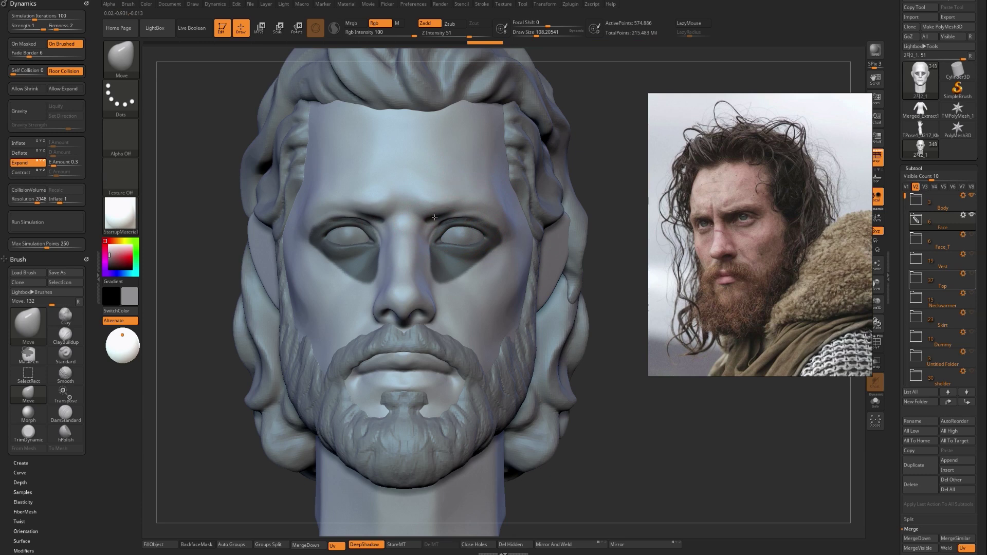
{"action": "left_click_drag", "start_coordinate": [435, 218], "coordinate": [483, 204]}
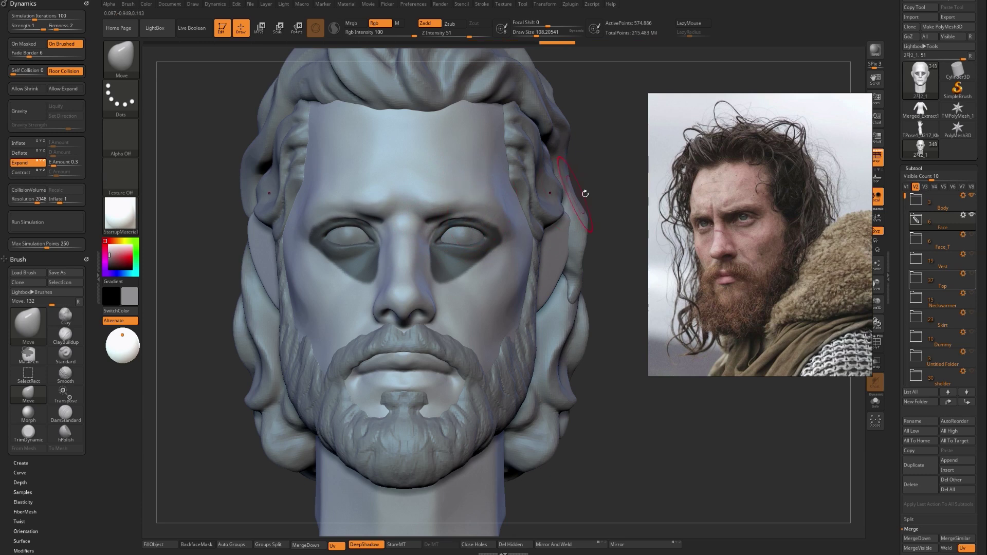
Clear the eye mask and flatten the brow ridge with the hPolish brush at a draw size of about 80.
{"action": "right_click_drag", "start_coordinate": [585, 194], "coordinate": [587, 176], "text": "ctrl"}
{"action": "mouse_move", "coordinate": [586, 177]}
{"action": "left_mouse_down", "text": "ctrl"}
{"action": "mouse_move", "coordinate": [583, 200]}
{"action": "mouse_move", "coordinate": [594, 178]}
{"action": "left_mouse_up", "text": "ctrl"}
{"action": "key", "text": "bracketleft"}
{"action": "key", "text": "b"}
{"action": "key", "text": "h"}
{"action": "key", "text": "p"}
{"action": "left_click_drag", "start_coordinate": [487, 193], "coordinate": [463, 202]}
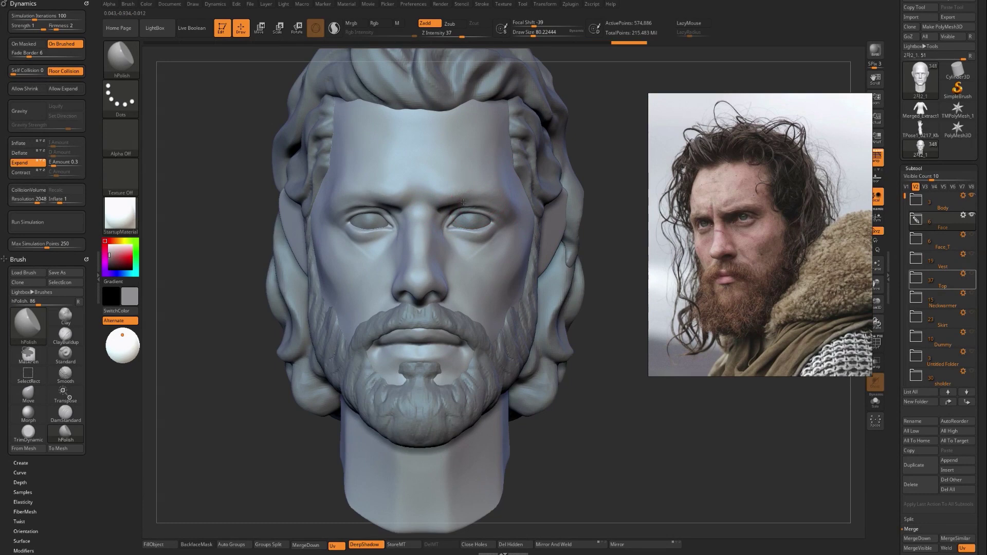
Build up the area between the brows with the ClayBuildup brush and smooth it at a draw size of about 80.
{"action": "key", "text": "b"}
{"action": "key", "text": "c"}
{"action": "key", "text": "b"}
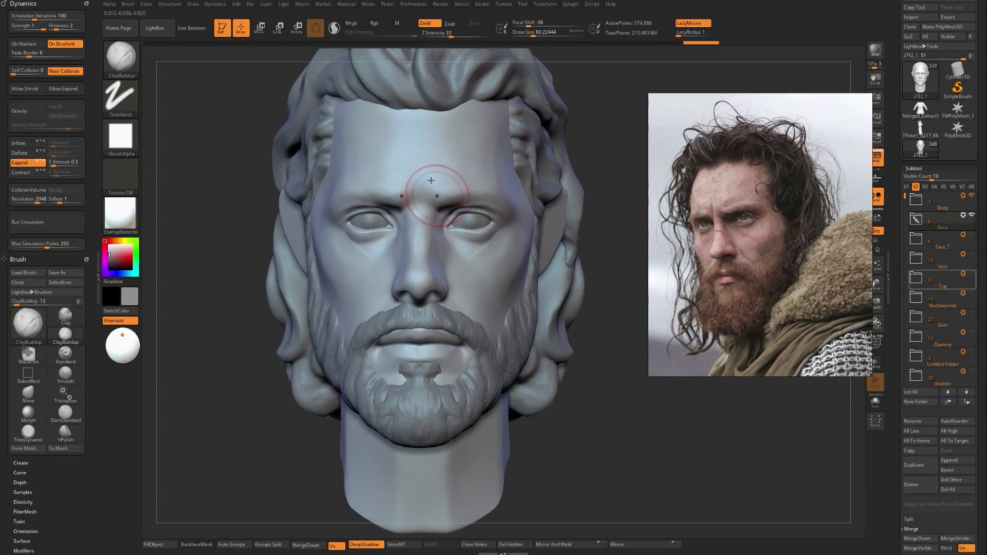
{"action": "key", "text": "b"}
{"action": "key", "text": "s"}
{"action": "key", "text": "m"}
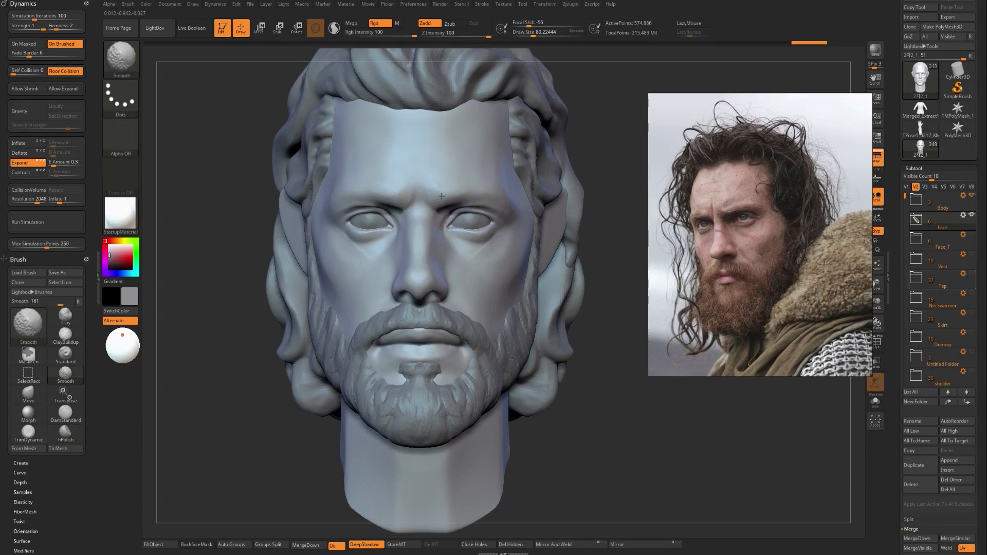
Flatten the outer brows and temples with the hPolish brush, raise its draw size to about 136, and isolate the head mesh.
{"action": "key", "text": "b"}
{"action": "key", "text": "h"}
{"action": "key", "text": "p"}
{"action": "left_click_drag", "start_coordinate": [491, 201], "coordinate": [507, 224]}
{"action": "left_click_drag", "start_coordinate": [186, 215], "coordinate": [140, 243], "text": "alt"}
{"action": "key", "text": "bracketright"}
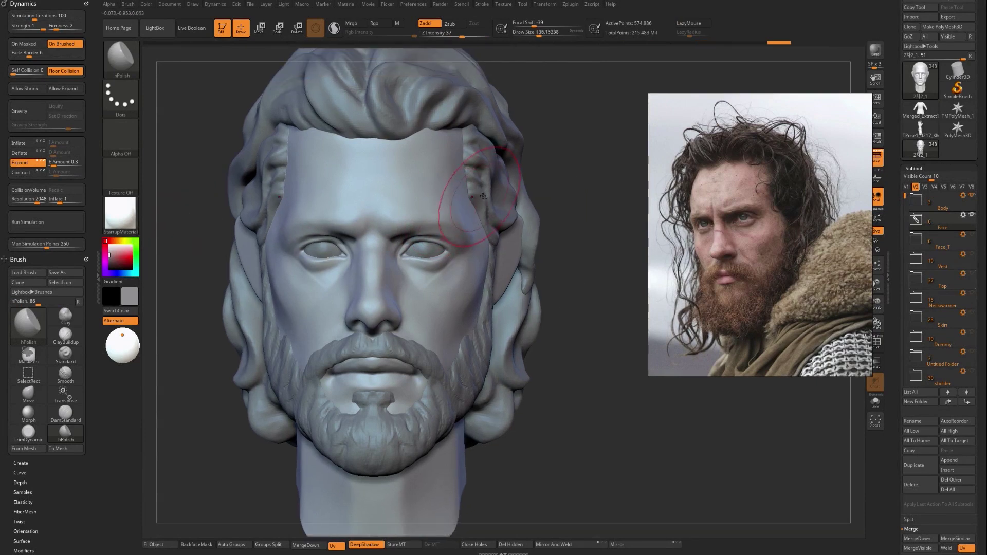
{"action": "key", "text": "shift+s"}
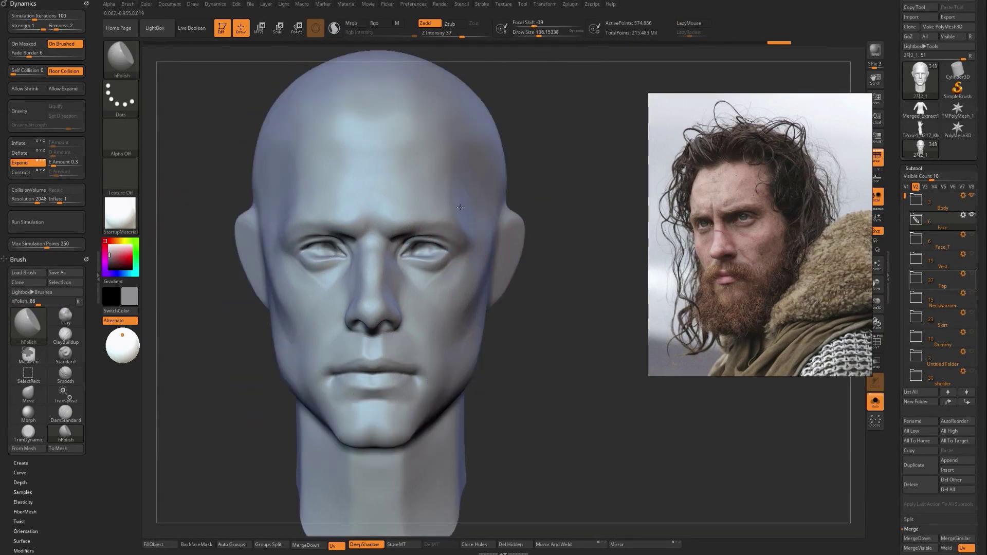
Try to build up the cheeks below the eyes with the ClayBuildup brush at a draw size of about 97.
{"action": "key", "text": "b"}
{"action": "key", "text": "c"}
{"action": "key", "text": "b"}
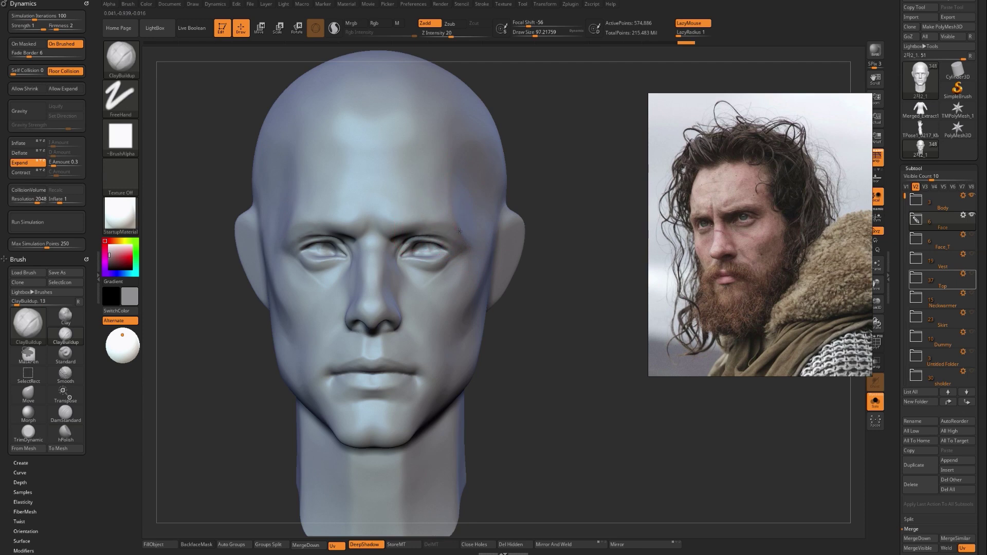
{"action": "left_click_drag", "start_coordinate": [451, 275], "coordinate": [438, 280]}
{"action": "key", "text": "ctrl+z"}
{"action": "mouse_move", "coordinate": [570, 216]}
{"action": "left_mouse_down"}
{"action": "mouse_move", "coordinate": [452, 225]}
{"action": "mouse_move", "coordinate": [483, 284]}
{"action": "mouse_move", "coordinate": [478, 301]}
{"action": "left_mouse_up"}
{"action": "key", "text": "ctrl+z"}
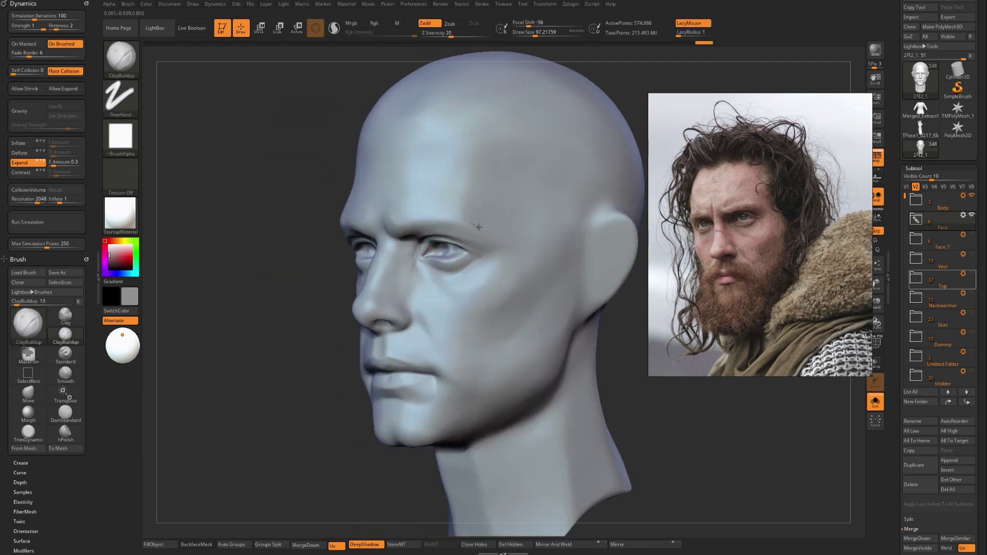
Bring back the hair and beard and polish around the eyes with the hPolish brush at draw sizes of about 39 and 56.
{"action": "key", "text": "b"}
{"action": "key", "text": "h"}
{"action": "key", "text": "p"}
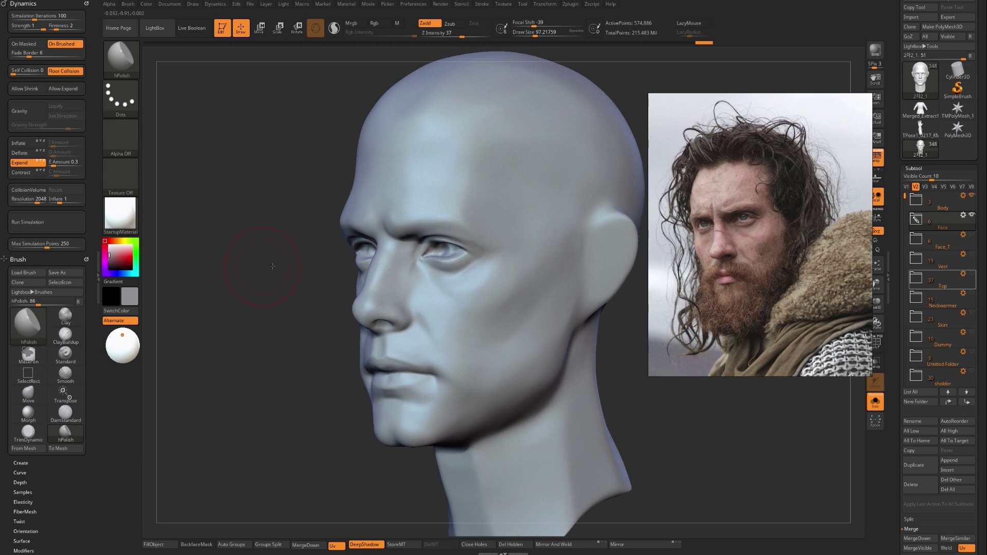
{"action": "right_click_drag", "start_coordinate": [267, 264], "coordinate": [539, 284]}
{"action": "key", "text": "alt+s"}
{"action": "key", "text": "s"}
{"action": "left_click_drag", "start_coordinate": [450, 272], "coordinate": [422, 252]}
{"action": "key", "text": "s"}
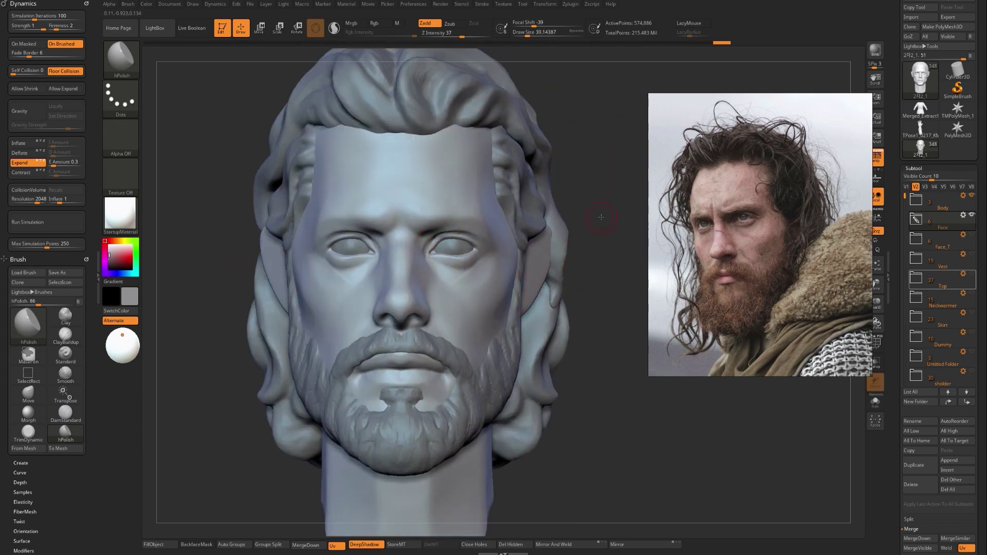
{"action": "right_click_drag", "start_coordinate": [602, 217], "coordinate": [420, 244], "text": "ctrl"}
{"action": "left_click_drag", "start_coordinate": [613, 200], "coordinate": [355, 251]}
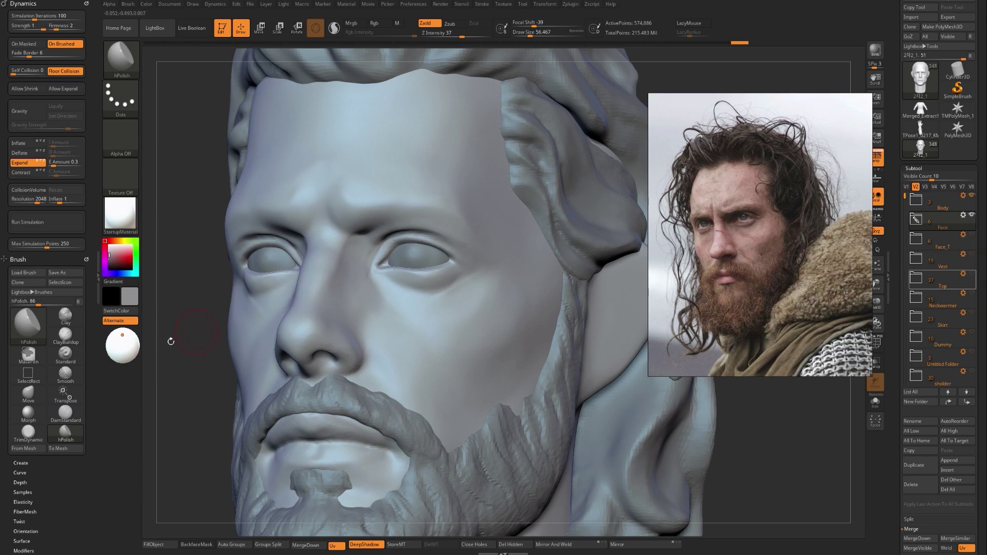
{"action": "left_click_drag", "start_coordinate": [170, 341], "coordinate": [330, 286], "text": "shift"}
Shift the inner eye corners toward the nose with the Move brush at a draw size of about 158.
{"action": "key", "text": "b"}
{"action": "key", "text": "m"}
{"action": "key", "text": "v"}
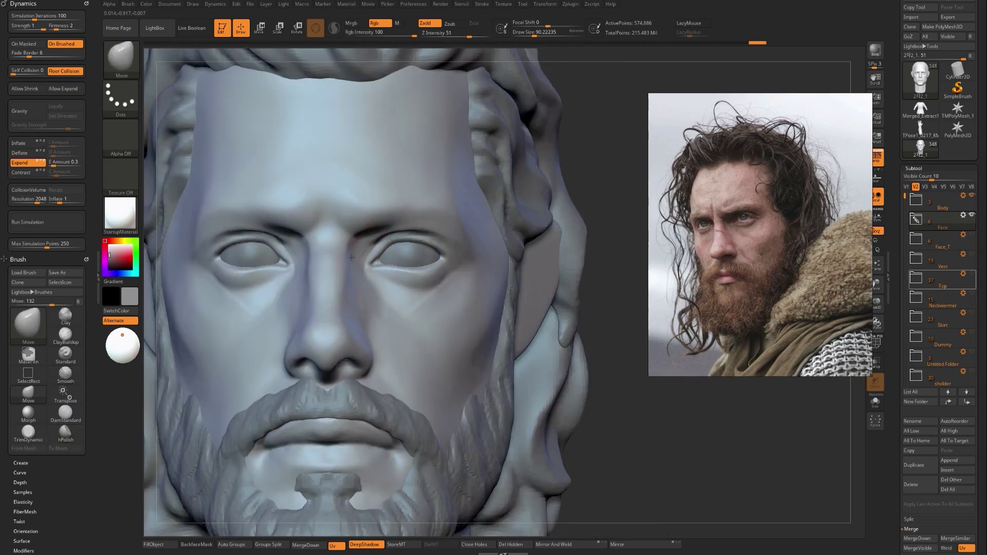
{"action": "key", "text": "bracketright"}
{"action": "key", "text": "bracketright"}
{"action": "key", "text": "bracketright"}
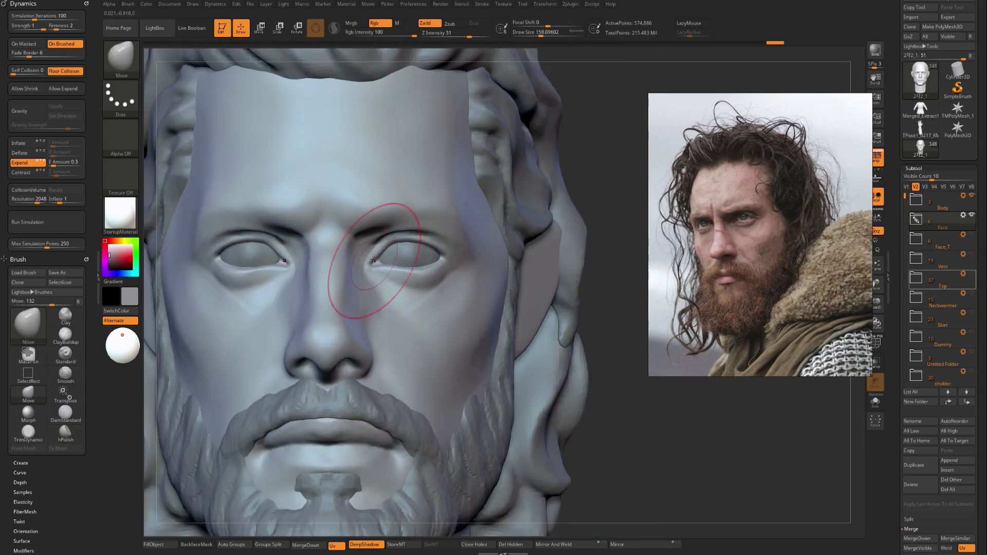
{"action": "left_click_drag", "start_coordinate": [382, 260], "coordinate": [374, 260]}
Smooth the sides of the nose bridge at a draw size of about 54 and refine them with the hPolish brush.
{"action": "key", "text": "bracketleft"}
{"action": "key", "text": "bracketleft"}
{"action": "key", "text": "bracketleft"}
{"action": "key", "text": "bracketleft"}
{"action": "key", "text": "bracketleft"}
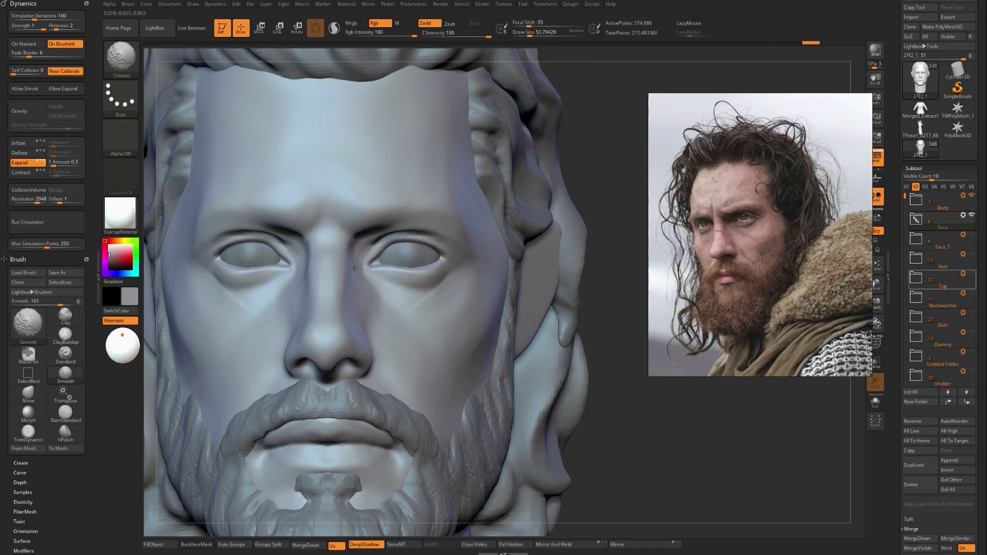
{"action": "key", "text": "b"}
{"action": "key", "text": "h"}
{"action": "key", "text": "p"}
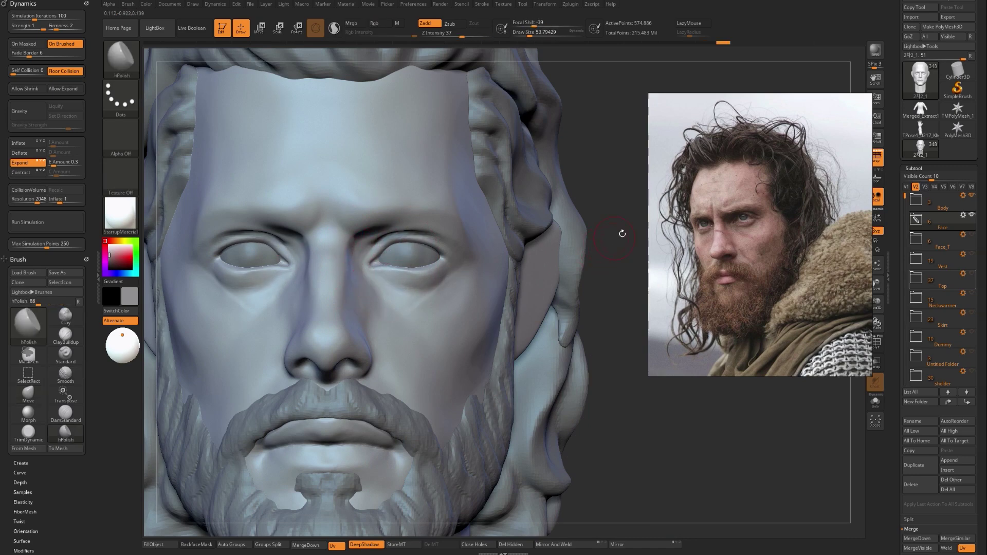
{"action": "key", "text": "f"}
{"action": "left_click_drag", "start_coordinate": [522, 281], "coordinate": [548, 250]}
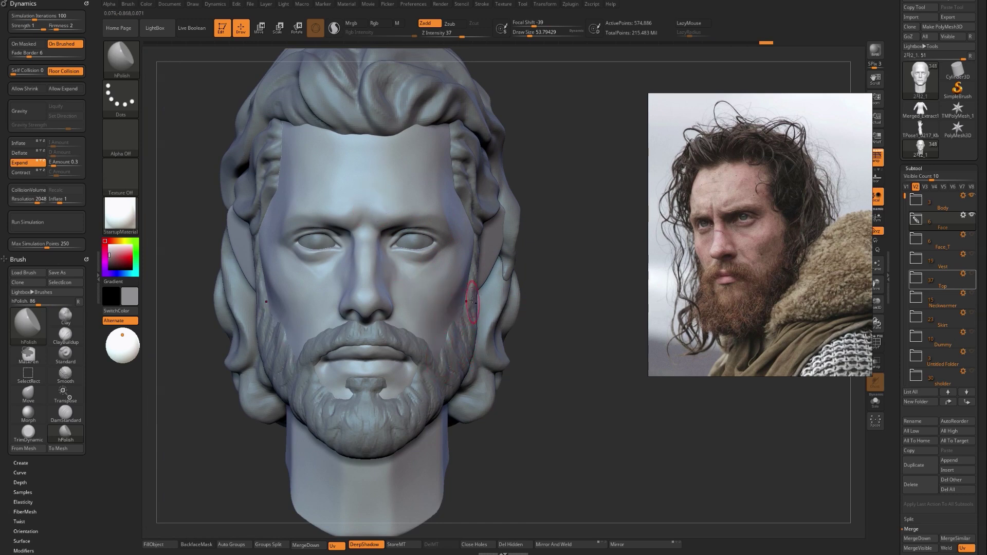
Isolate the head and pull the outer cheeks slightly inward with the Move brush at a draw size of about 132.
{"action": "key", "text": "shift+s"}
{"action": "key", "text": "b"}
{"action": "key", "text": "m"}
{"action": "key", "text": "v"}
{"action": "right_click_drag", "start_coordinate": [469, 237], "coordinate": [411, 231]}
{"action": "mouse_move", "coordinate": [446, 267]}
{"action": "right_mouse_down", "text": "shift"}
{"action": "mouse_move", "coordinate": [500, 308]}
{"action": "mouse_move", "coordinate": [527, 372]}
{"action": "mouse_move", "coordinate": [559, 359]}
{"action": "right_mouse_up", "text": "shift"}
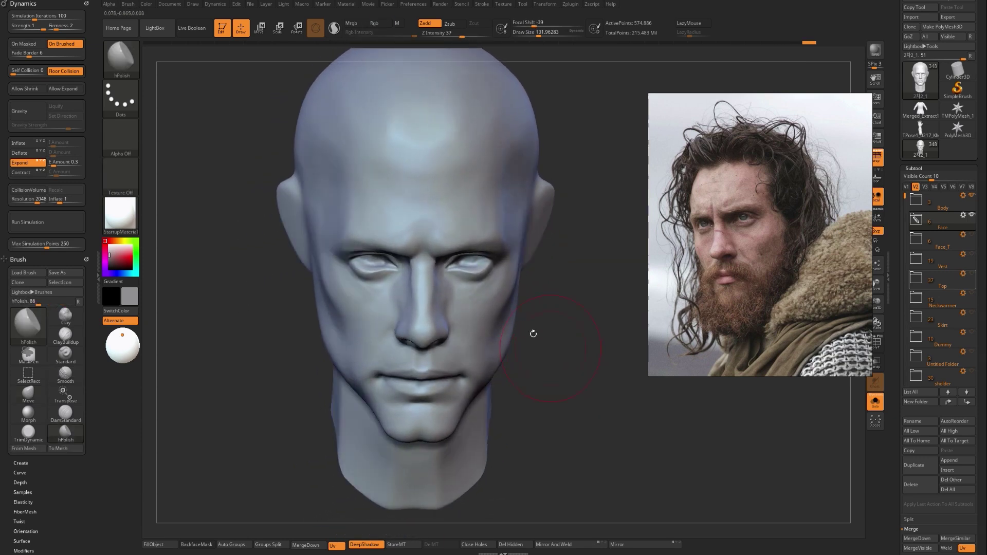
{"action": "key", "text": "b"}
{"action": "key", "text": "m"}
{"action": "key", "text": "v"}
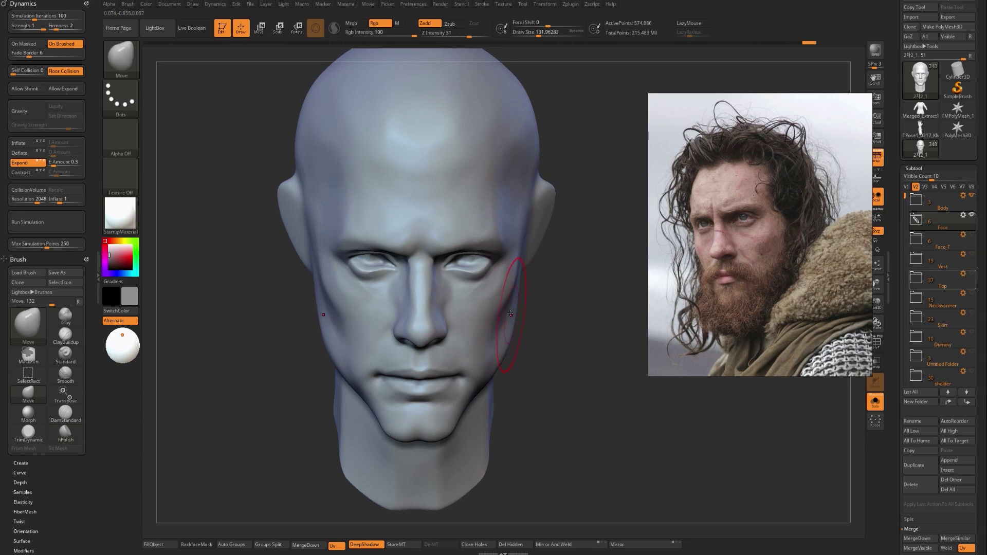
{"action": "key", "text": "s"}
{"action": "left_click_drag", "start_coordinate": [510, 320], "coordinate": [504, 322]}
{"action": "mouse_move", "coordinate": [633, 320]}
{"action": "left_mouse_down"}
{"action": "mouse_move", "coordinate": [511, 322]}
{"action": "mouse_move", "coordinate": [455, 350]}
{"action": "left_mouse_up"}
{"action": "mouse_move", "coordinate": [232, 339]}
{"action": "left_mouse_down"}
{"action": "mouse_move", "coordinate": [292, 345]}
{"action": "mouse_move", "coordinate": [309, 360]}
{"action": "left_mouse_up"}
Add crossing clay strokes to the front of the cheeks with the ClayBuildup brush at a draw size of about 65.
{"action": "key", "text": "s"}
{"action": "left_click_drag", "start_coordinate": [402, 322], "coordinate": [391, 322]}
{"action": "key", "text": "b"}
{"action": "key", "text": "c"}
{"action": "key", "text": "b"}
{"action": "left_click_drag", "start_coordinate": [341, 281], "coordinate": [384, 330]}
{"action": "left_click_drag", "start_coordinate": [459, 270], "coordinate": [399, 329]}
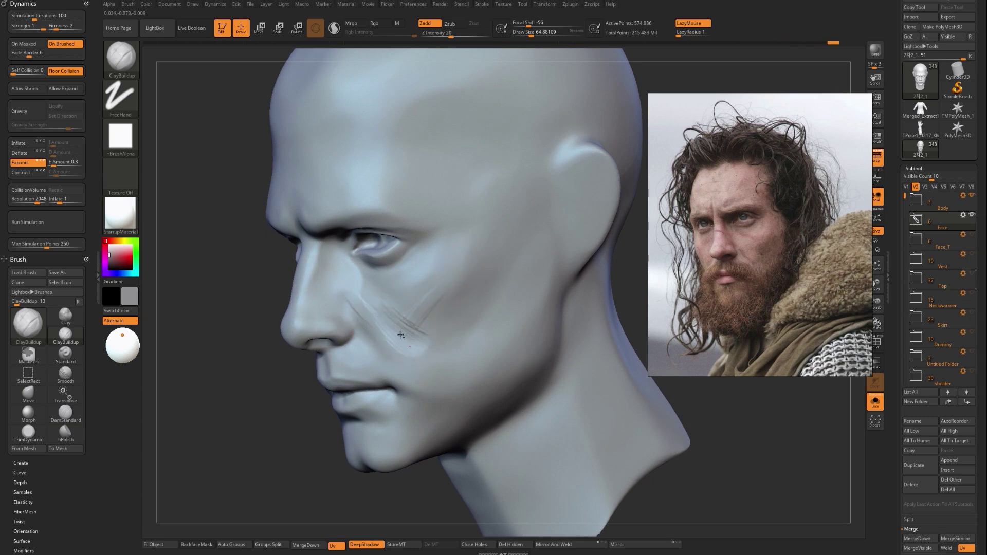
{"action": "mouse_move", "coordinate": [246, 345]}
{"action": "left_mouse_down"}
{"action": "mouse_move", "coordinate": [372, 332]}
{"action": "mouse_move", "coordinate": [372, 309]}
{"action": "mouse_move", "coordinate": [401, 295]}
{"action": "mouse_move", "coordinate": [404, 313]}
{"action": "left_mouse_up"}
Blend the new cheek clay with the hPolish brush and smoothing, and set the draw size to about 97.
{"action": "key", "text": "s"}
{"action": "key", "text": "b"}
{"action": "key", "text": "h"}
{"action": "key", "text": "p"}
{"action": "key", "text": "s"}
{"action": "mouse_move", "coordinate": [403, 311]}
{"action": "left_mouse_down"}
{"action": "mouse_move", "coordinate": [407, 322]}
{"action": "mouse_move", "coordinate": [393, 332]}
{"action": "left_mouse_up"}
{"action": "key", "text": "shift"}
{"action": "left_click_drag", "start_coordinate": [489, 321], "coordinate": [514, 315], "text": "shift"}
{"action": "key", "text": "s"}
{"action": "left_click_drag", "start_coordinate": [399, 319], "coordinate": [410, 319]}
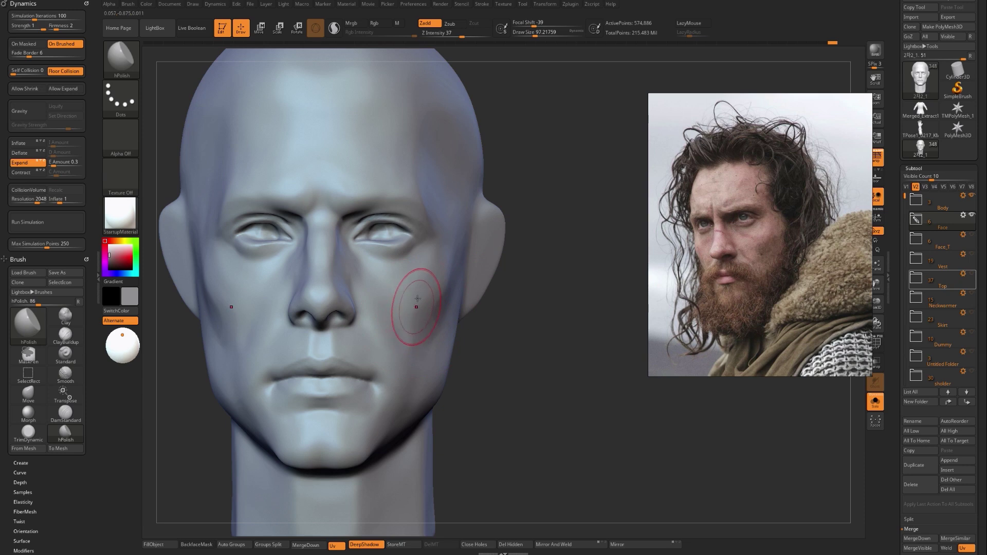
Adjust the cheeks beside the nose with the Move brush and polish the lower face with hPolish at a draw size of about 97.
{"action": "key", "text": "b"}
{"action": "key", "text": "m"}
{"action": "key", "text": "v"}
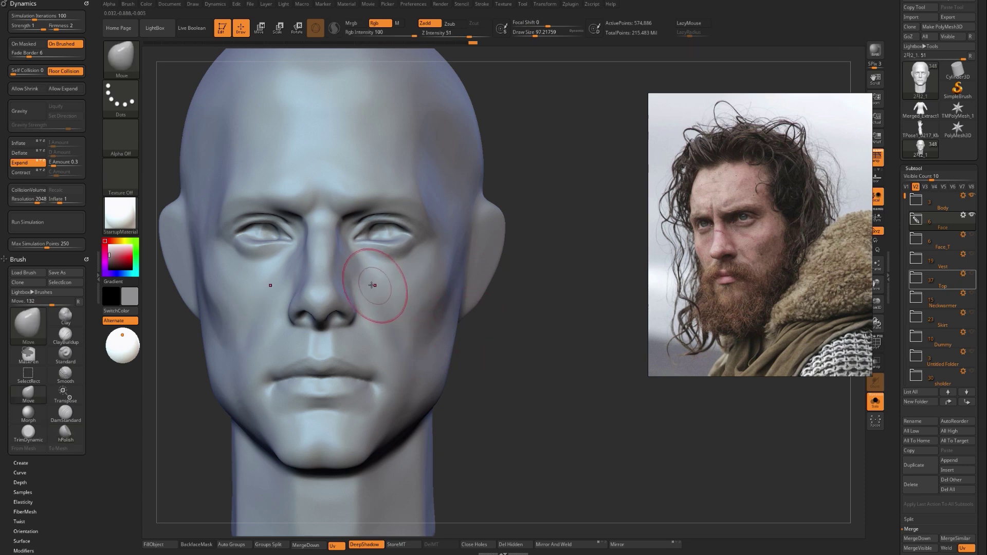
{"action": "key", "text": "b"}
{"action": "key", "text": "h"}
{"action": "key", "text": "p"}
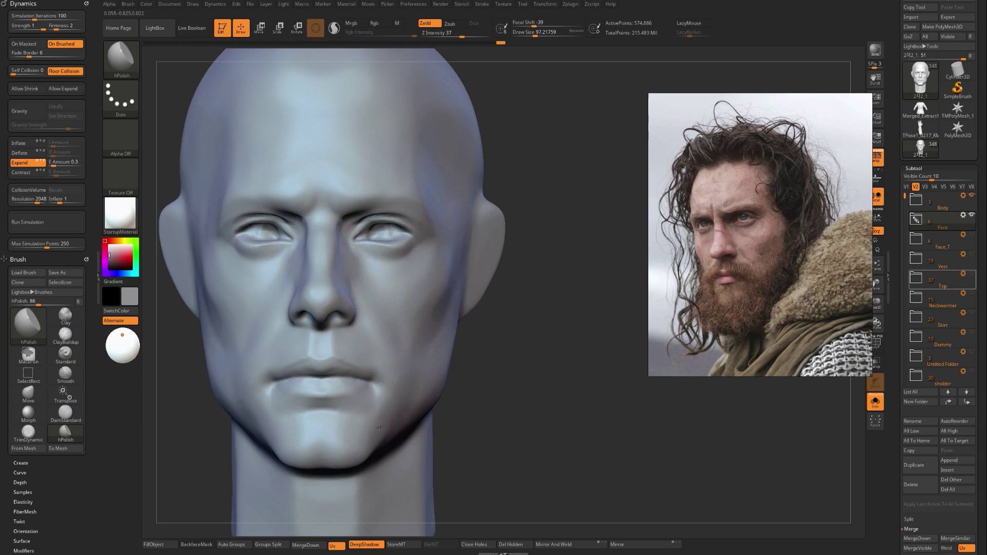
{"action": "left_click_drag", "start_coordinate": [485, 405], "coordinate": [465, 417]}
{"action": "left_click_drag", "start_coordinate": [371, 477], "coordinate": [341, 480], "text": "shift"}
Try to reshape the rear jawline in side view with the Move brush at a draw size of about 172.
{"action": "key", "text": "b"}
{"action": "key", "text": "m"}
{"action": "key", "text": "v"}
{"action": "left_click_drag", "start_coordinate": [452, 466], "coordinate": [488, 448]}
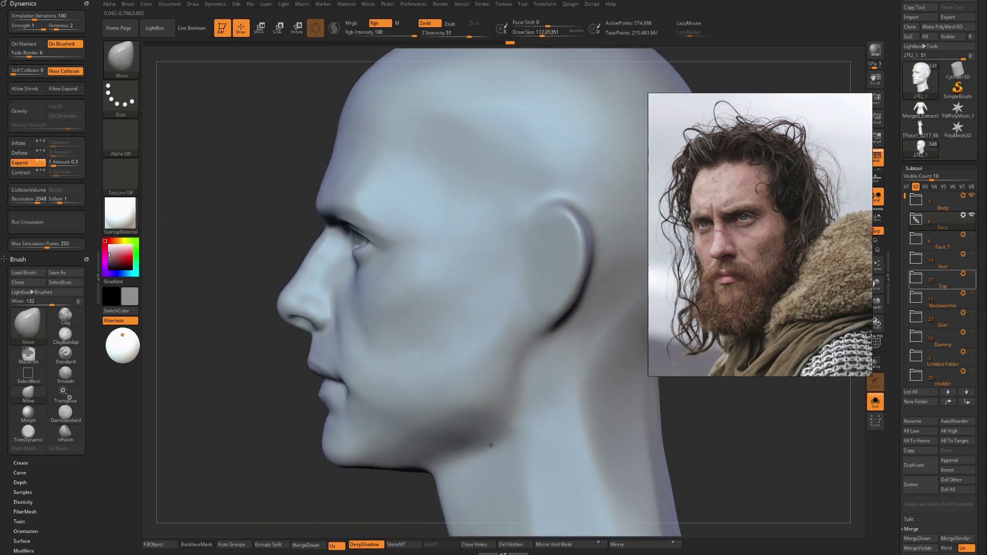
{"action": "key", "text": "ctrl+z"}
{"action": "mouse_move", "coordinate": [335, 483]}
{"action": "left_mouse_down"}
{"action": "mouse_move", "coordinate": [355, 481]}
{"action": "mouse_move", "coordinate": [436, 391]}
{"action": "left_mouse_up"}
Sculpt the creases running from the inner eyes across the upper cheeks with the Standard brush at a draw size of about 41.
{"action": "key", "text": "s"}
{"action": "left_click_drag", "start_coordinate": [451, 305], "coordinate": [440, 305]}
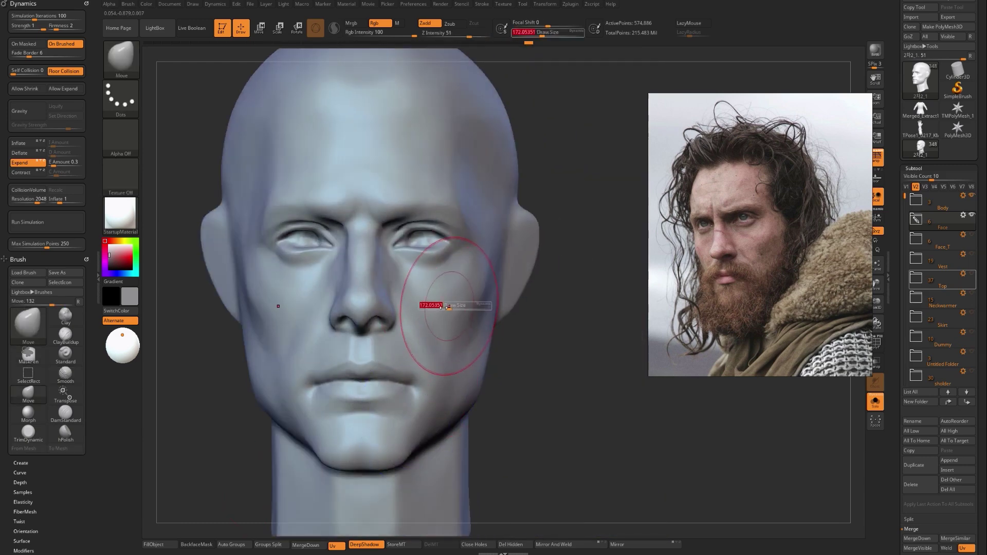
{"action": "left_click_drag", "start_coordinate": [539, 316], "coordinate": [509, 329]}
{"action": "key", "text": "s"}
{"action": "left_click_drag", "start_coordinate": [406, 284], "coordinate": [391, 285]}
{"action": "key", "text": "b"}
{"action": "key", "text": "s"}
{"action": "key", "text": "t"}
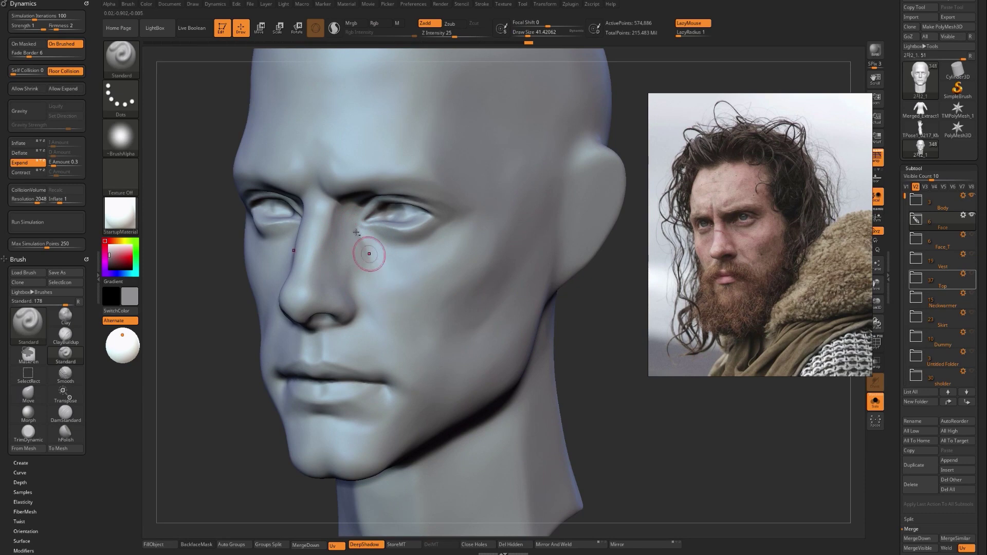
{"action": "mouse_move", "coordinate": [365, 250]}
{"action": "left_mouse_down"}
{"action": "mouse_move", "coordinate": [416, 269]}
{"action": "mouse_move", "coordinate": [463, 227]}
{"action": "left_mouse_up"}
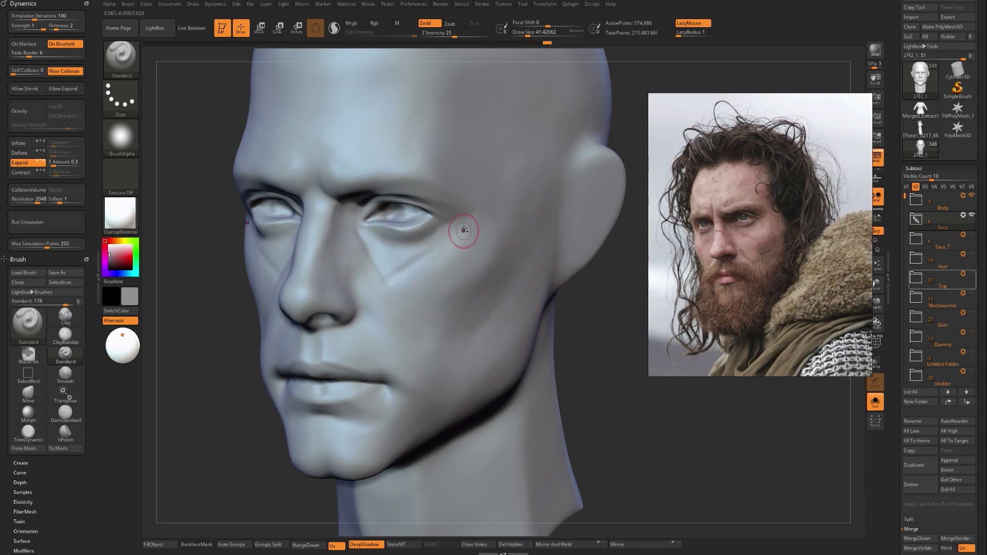
{"action": "left_click_drag", "start_coordinate": [425, 263], "coordinate": [480, 235], "text": "alt"}
Fill in the area below the lower eyelids with ClayBuildup strokes.
{"action": "key", "text": "b"}
{"action": "key", "text": "c"}
{"action": "key", "text": "b"}
{"action": "mouse_move", "coordinate": [365, 234]}
{"action": "left_mouse_down"}
{"action": "mouse_move", "coordinate": [393, 258]}
{"action": "mouse_move", "coordinate": [371, 257]}
{"action": "mouse_move", "coordinate": [376, 275]}
{"action": "left_mouse_up"}
{"action": "mouse_move", "coordinate": [418, 240]}
{"action": "left_mouse_down"}
{"action": "mouse_move", "coordinate": [462, 232]}
{"action": "mouse_move", "coordinate": [426, 257]}
{"action": "mouse_move", "coordinate": [391, 257]}
{"action": "left_mouse_up"}
Polish the clay under the eyes and along the cheekbones with the hPolish brush at a draw size of about 41.
{"action": "key", "text": "b"}
{"action": "key", "text": "h"}
{"action": "key", "text": "p"}
{"action": "mouse_move", "coordinate": [454, 234]}
{"action": "left_mouse_down"}
{"action": "mouse_move", "coordinate": [372, 243]}
{"action": "mouse_move", "coordinate": [383, 276]}
{"action": "left_mouse_up"}
{"action": "key", "text": "bracketleft"}
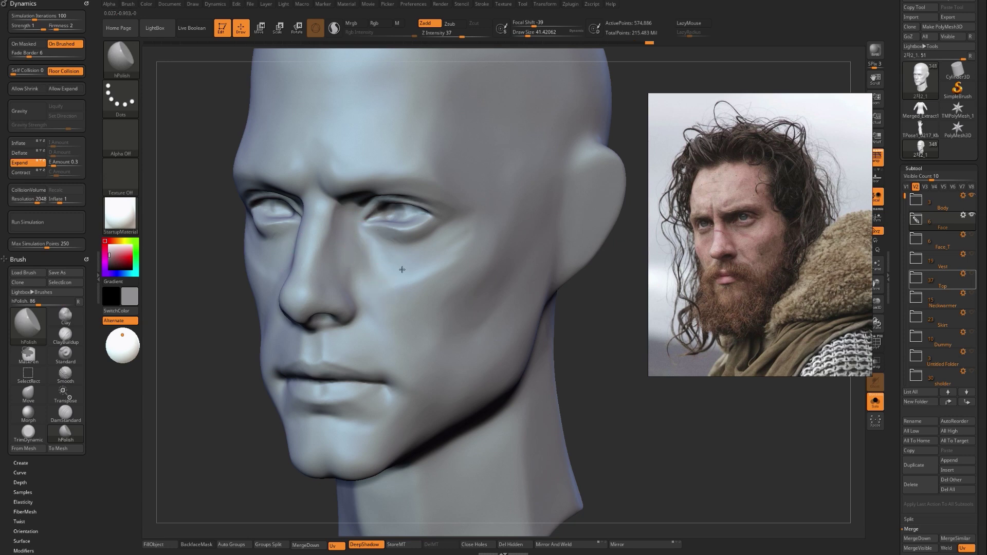
{"action": "left_click_drag", "start_coordinate": [194, 314], "coordinate": [267, 309], "text": "shift"}
{"action": "key", "text": "bracketright"}
Build up the inner lower eyelids with ClayBuildup at a draw size of about 49 and refine them with hPolish at about 39.
{"action": "key", "text": "b"}
{"action": "key", "text": "c"}
{"action": "key", "text": "b"}
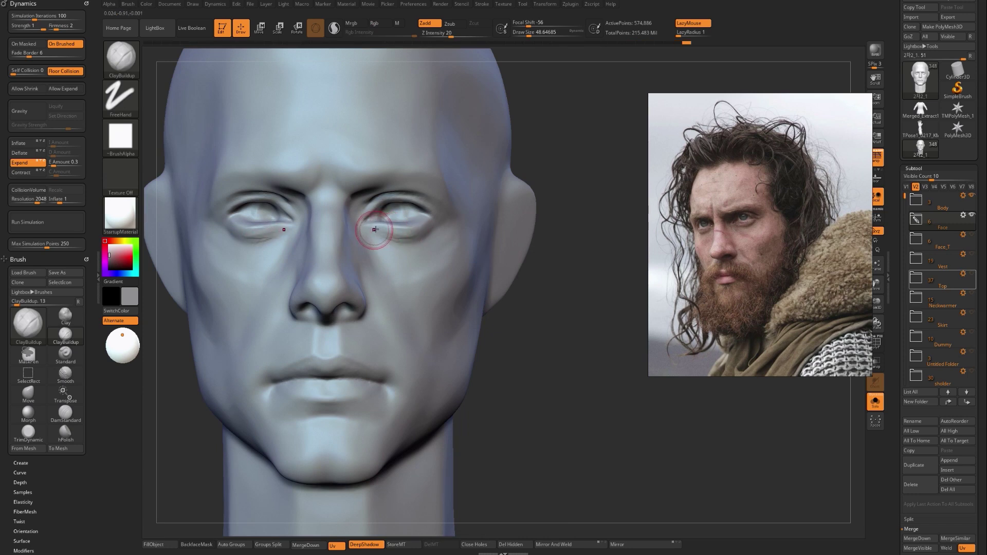
{"action": "key", "text": "b"}
{"action": "key", "text": "h"}
{"action": "key", "text": "p"}
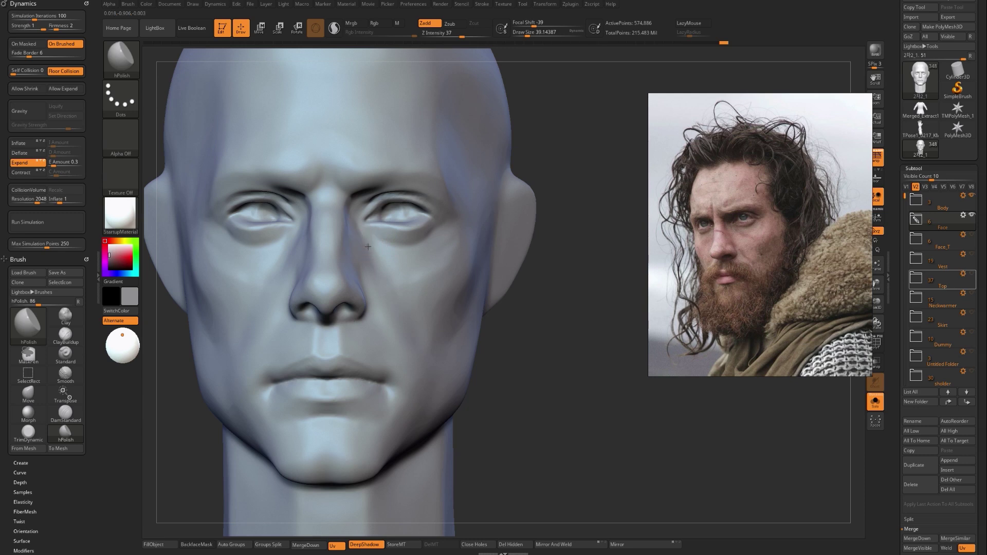
Reshape the sides of the nose bridge beside the inner eyes with the Move brush and smooth them at a draw size of about 56.
{"action": "key", "text": "b"}
{"action": "key", "text": "m"}
{"action": "key", "text": "v"}
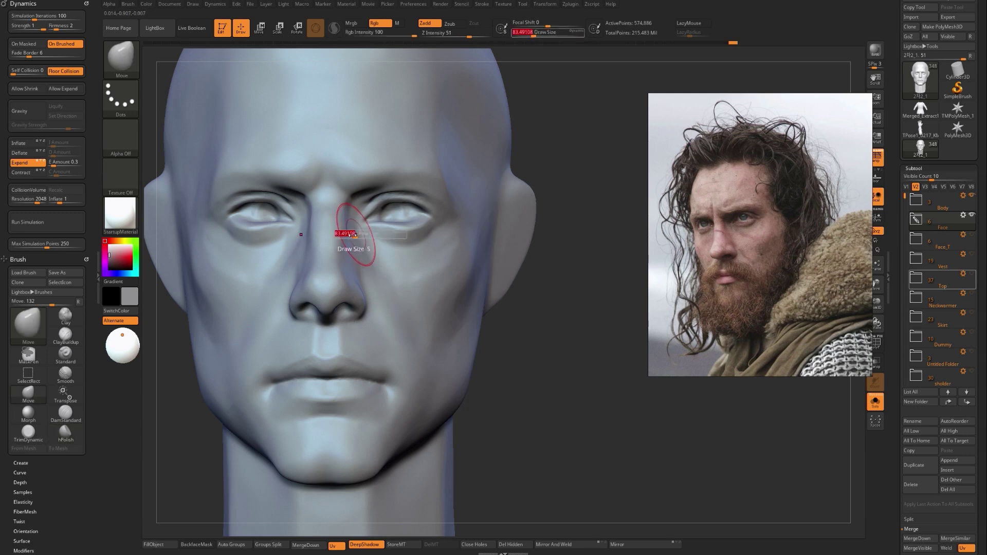
{"action": "key", "text": "b"}
{"action": "key", "text": "h"}
{"action": "key", "text": "p"}
{"action": "key", "text": "b"}
{"action": "key", "text": "m"}
{"action": "key", "text": "v"}
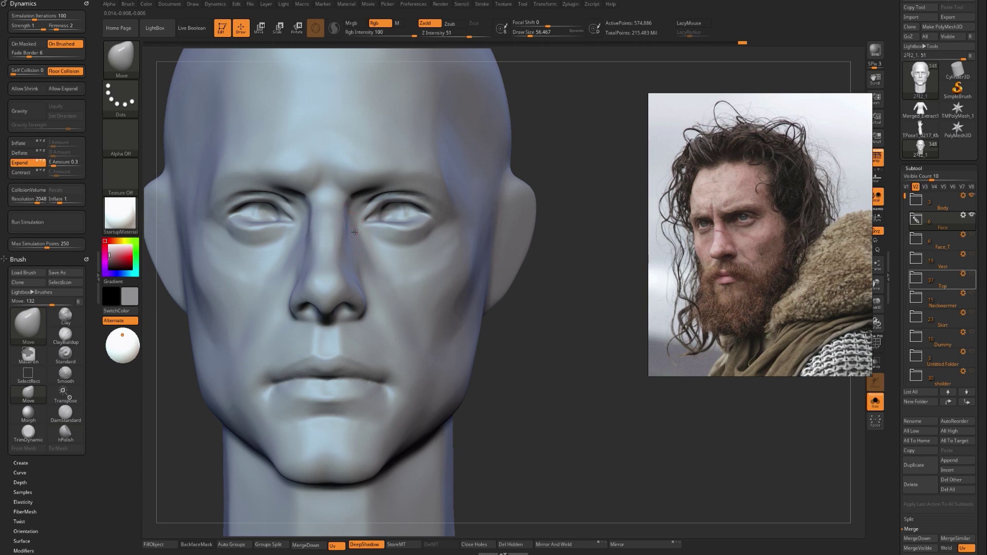
{"action": "left_click_drag", "start_coordinate": [353, 227], "coordinate": [350, 220], "text": "shift"}
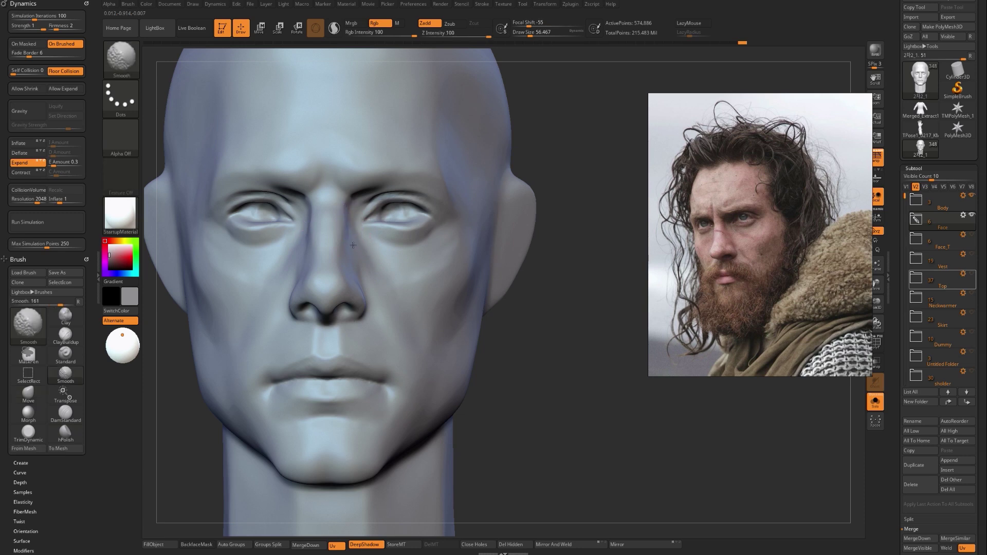
Polish and smooth the sides of the nose, nose bridge and upper cheeks with the hPolish brush at a draw size of about 56.
{"action": "key", "text": "b"}
{"action": "key", "text": "h"}
{"action": "key", "text": "p"}
{"action": "key", "text": "shift"}
{"action": "mouse_move", "coordinate": [384, 276]}
{"action": "left_mouse_down", "text": "shift"}
{"action": "mouse_move", "coordinate": [398, 294]}
{"action": "mouse_move", "coordinate": [391, 269]}
{"action": "left_mouse_up", "text": "shift"}
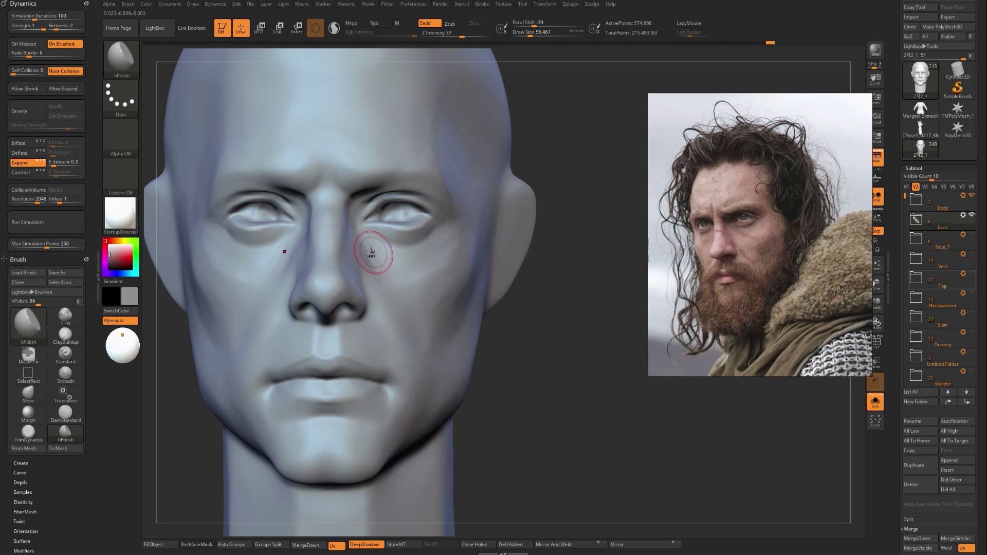
{"action": "mouse_move", "coordinate": [356, 232]}
{"action": "left_mouse_down"}
{"action": "mouse_move", "coordinate": [374, 274]}
{"action": "mouse_move", "coordinate": [353, 226]}
{"action": "mouse_move", "coordinate": [358, 243]}
{"action": "left_mouse_up"}
{"action": "left_click_drag", "start_coordinate": [154, 368], "coordinate": [221, 353]}
{"action": "mouse_move", "coordinate": [327, 262]}
{"action": "left_mouse_down"}
{"action": "mouse_move", "coordinate": [335, 265]}
{"action": "mouse_move", "coordinate": [325, 231]}
{"action": "left_mouse_up"}
{"action": "left_click_drag", "start_coordinate": [472, 298], "coordinate": [431, 270], "text": "shift"}
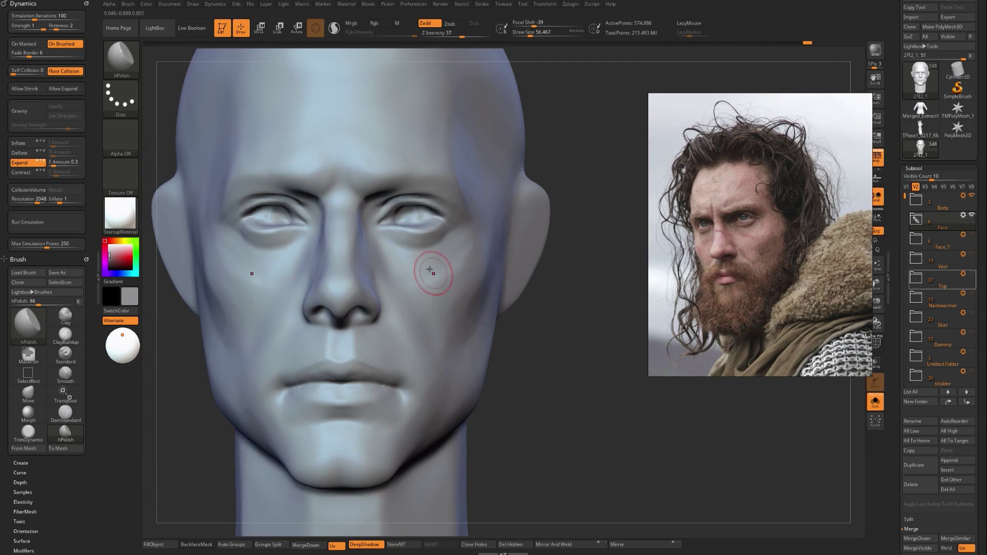
Sculpt the upper cheekbones beside the outer eyes with the Standard brush at a draw size of about 56 and switch to hPolish.
{"action": "left_click_drag", "start_coordinate": [538, 279], "coordinate": [535, 304]}
{"action": "key", "text": "b"}
{"action": "key", "text": "s"}
{"action": "key", "text": "t"}
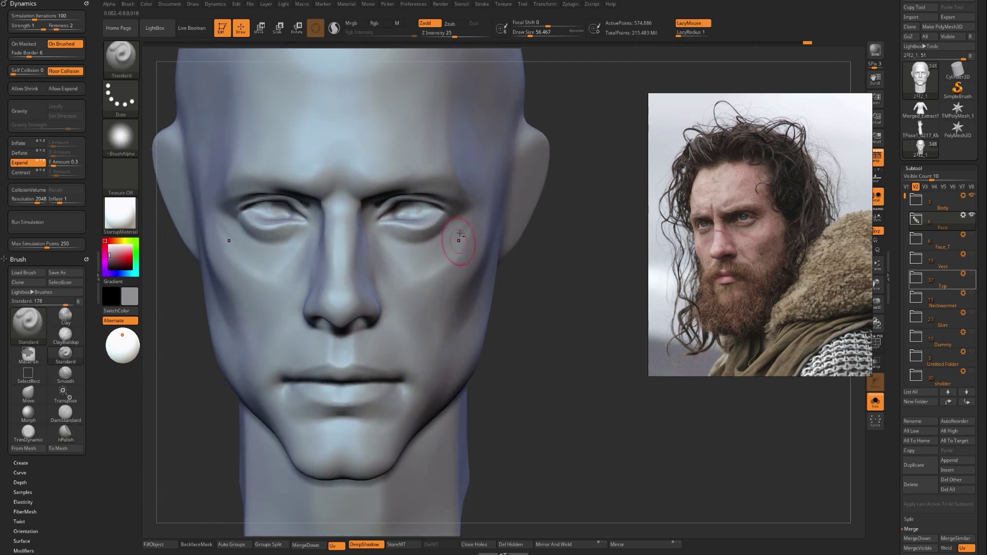
{"action": "key", "text": "b"}
{"action": "key", "text": "h"}
{"action": "key", "text": "p"}
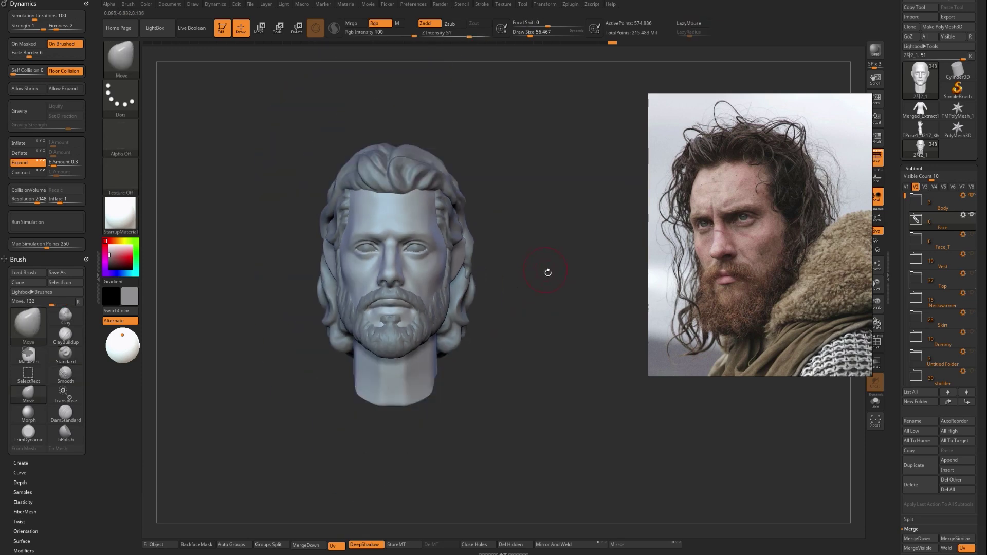
Make the beard the active subtool.
{"action": "left_click_drag", "start_coordinate": [546, 271], "coordinate": [564, 329]}
{"action": "left_click", "coordinate": [475, 323], "text": "alt"}
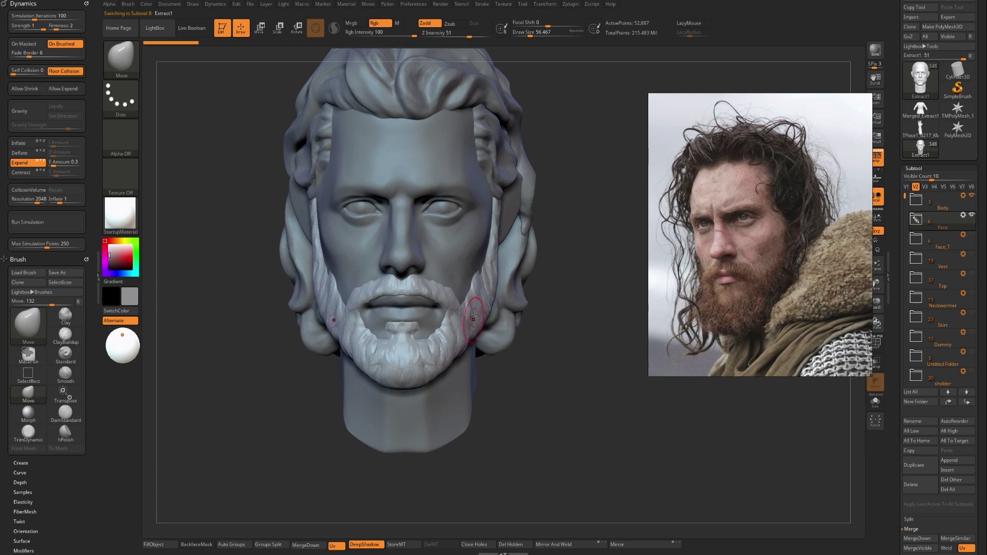
Adjust the sides of the beard with the Move brush and switch to ClayBuildup at a draw size of about 83.
{"action": "key", "text": "s"}
{"action": "left_click_drag", "start_coordinate": [480, 311], "coordinate": [482, 311]}
{"action": "mouse_move", "coordinate": [553, 298]}
{"action": "left_mouse_down"}
{"action": "mouse_move", "coordinate": [457, 310]}
{"action": "mouse_move", "coordinate": [470, 303]}
{"action": "mouse_move", "coordinate": [502, 318]}
{"action": "mouse_move", "coordinate": [478, 319]}
{"action": "mouse_move", "coordinate": [463, 360]}
{"action": "mouse_move", "coordinate": [452, 324]}
{"action": "mouse_move", "coordinate": [428, 357]}
{"action": "mouse_move", "coordinate": [370, 359]}
{"action": "mouse_move", "coordinate": [427, 348]}
{"action": "left_mouse_up"}
{"action": "key", "text": "b"}
{"action": "key", "text": "c"}
{"action": "key", "text": "b"}
{"action": "key", "text": "s"}
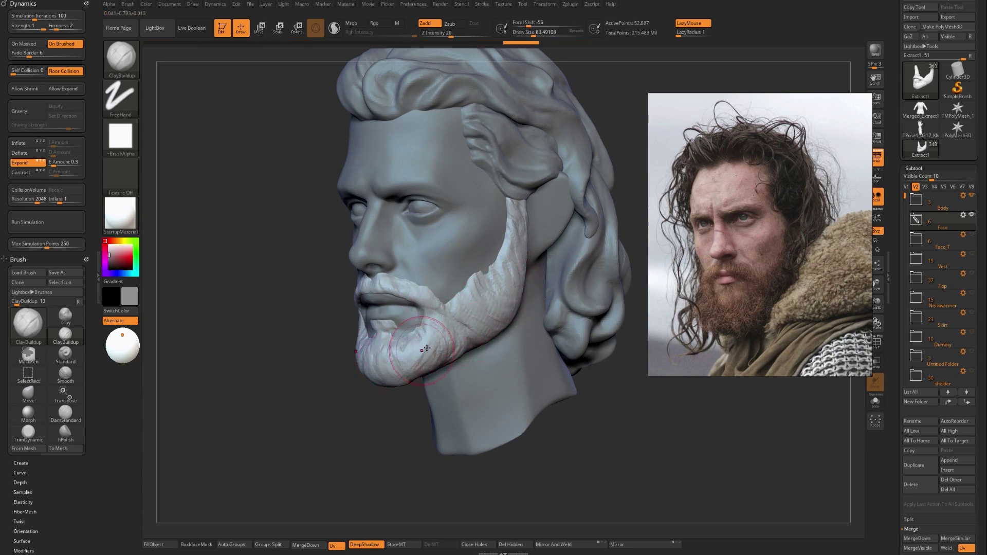
Reshape the beard along the jaw with the Move brush and polish it with hPolish at a draw size of about 83.
{"action": "key", "text": "b"}
{"action": "key", "text": "m"}
{"action": "key", "text": "v"}
{"action": "mouse_move", "coordinate": [514, 311]}
{"action": "left_mouse_down"}
{"action": "mouse_move", "coordinate": [466, 341]}
{"action": "mouse_move", "coordinate": [475, 336]}
{"action": "left_mouse_up"}
{"action": "right_click_drag", "start_coordinate": [478, 334], "coordinate": [502, 297]}
{"action": "key", "text": "b"}
{"action": "key", "text": "h"}
{"action": "key", "text": "p"}
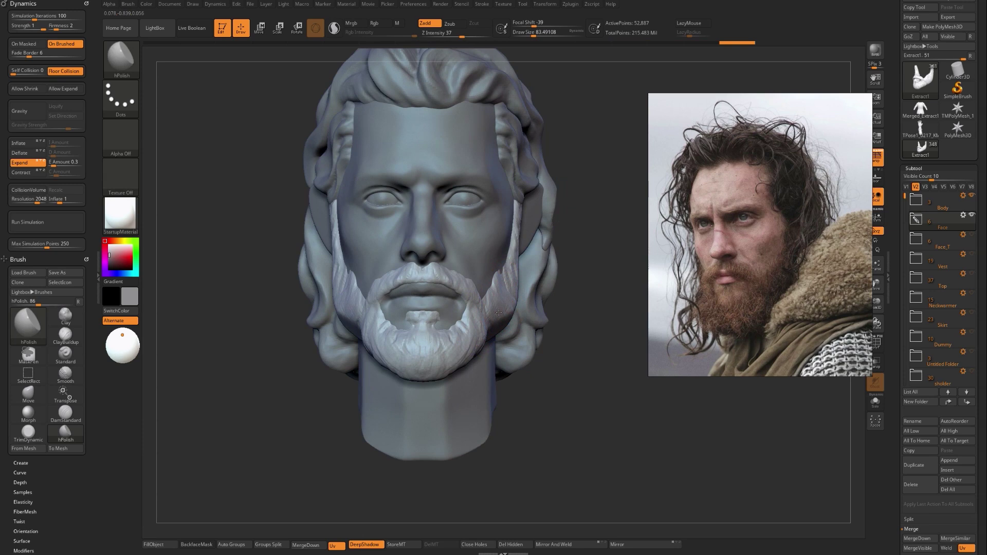
Adjust the silhouette of the beard's jaw sides and sideburns with the Move brush, enlarging the draw size to about 136.
{"action": "key", "text": "b"}
{"action": "key", "text": "m"}
{"action": "key", "text": "v"}
{"action": "left_click_drag", "start_coordinate": [487, 326], "coordinate": [473, 337]}
{"action": "mouse_move", "coordinate": [467, 355]}
{"action": "right_mouse_down"}
{"action": "mouse_move", "coordinate": [539, 335]}
{"action": "mouse_move", "coordinate": [517, 311]}
{"action": "mouse_move", "coordinate": [355, 304]}
{"action": "right_mouse_up"}
{"action": "key", "text": "bracketright"}
{"action": "key", "text": "bracketright"}
{"action": "key", "text": "bracketright"}
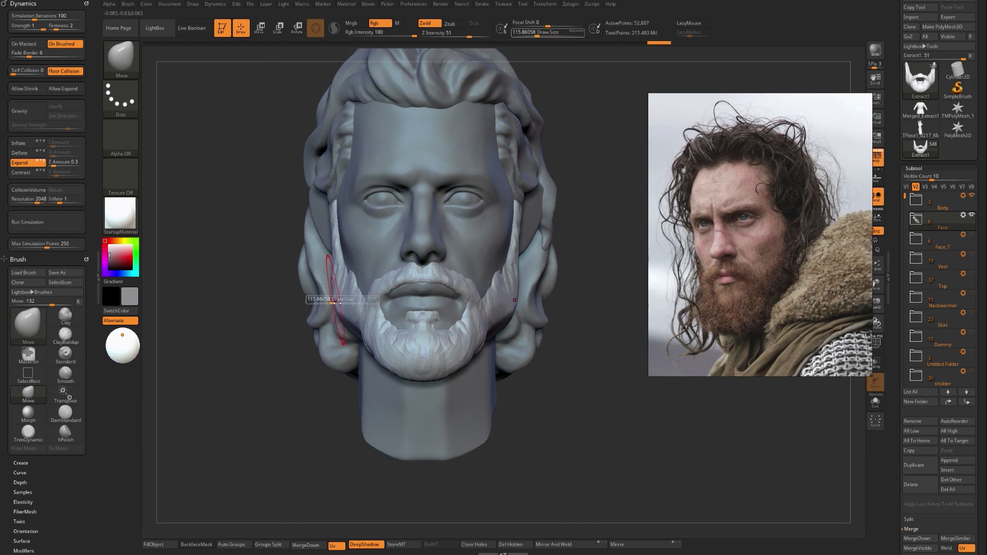
{"action": "left_click_drag", "start_coordinate": [342, 302], "coordinate": [347, 298]}
{"action": "key", "text": "s"}
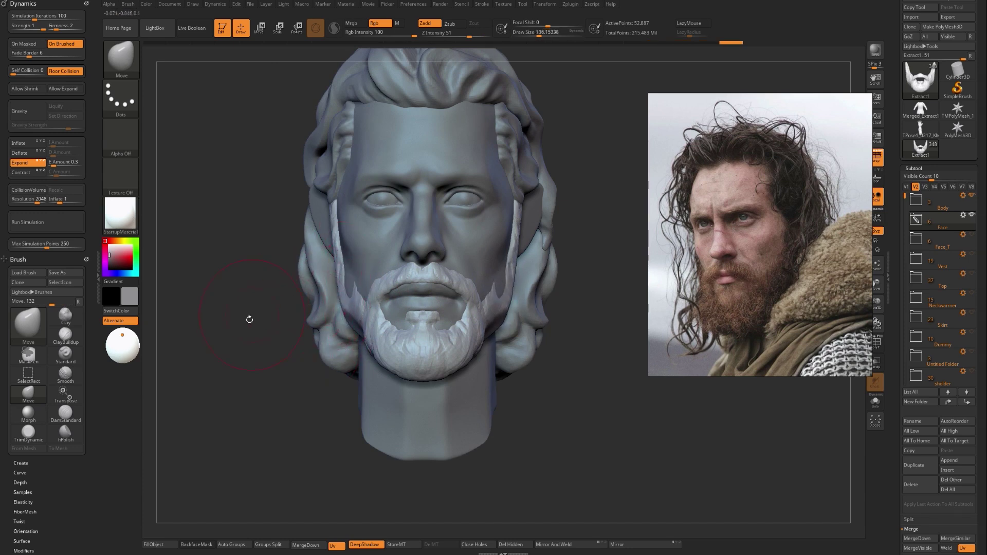
Fill out the beard along the jaw corner with the ClayBuildup brush at a draw size of about 112.
{"action": "left_click_drag", "start_coordinate": [254, 315], "coordinate": [397, 308]}
{"action": "key", "text": "b"}
{"action": "key", "text": "h"}
{"action": "key", "text": "p"}
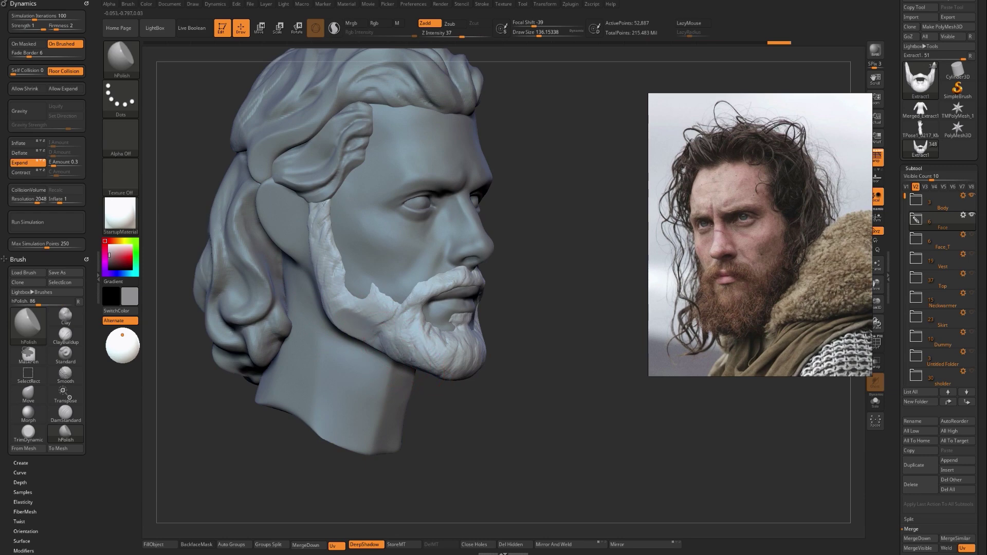
{"action": "key", "text": "b"}
{"action": "key", "text": "c"}
{"action": "key", "text": "b"}
{"action": "left_click_drag", "start_coordinate": [343, 309], "coordinate": [360, 342]}
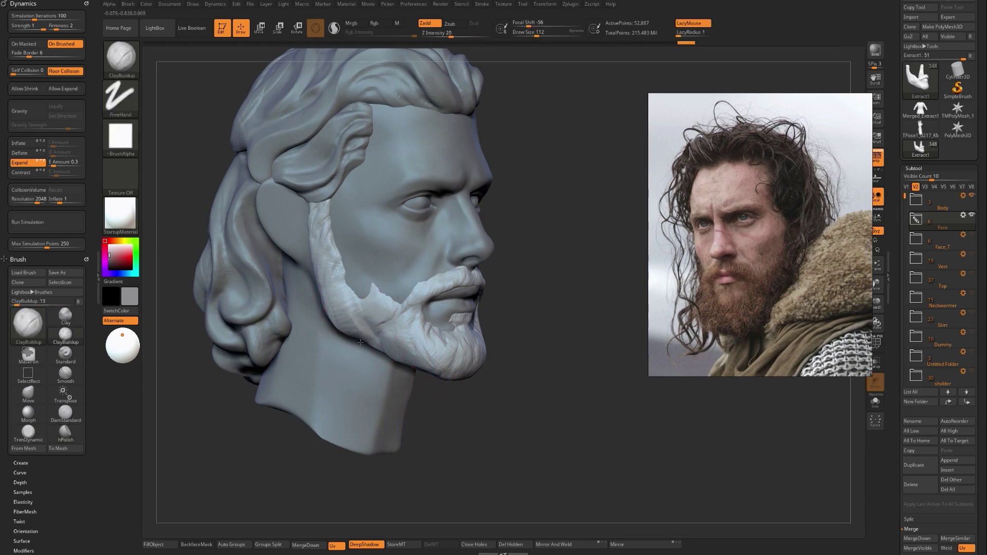
{"action": "left_click_drag", "start_coordinate": [545, 330], "coordinate": [535, 340]}
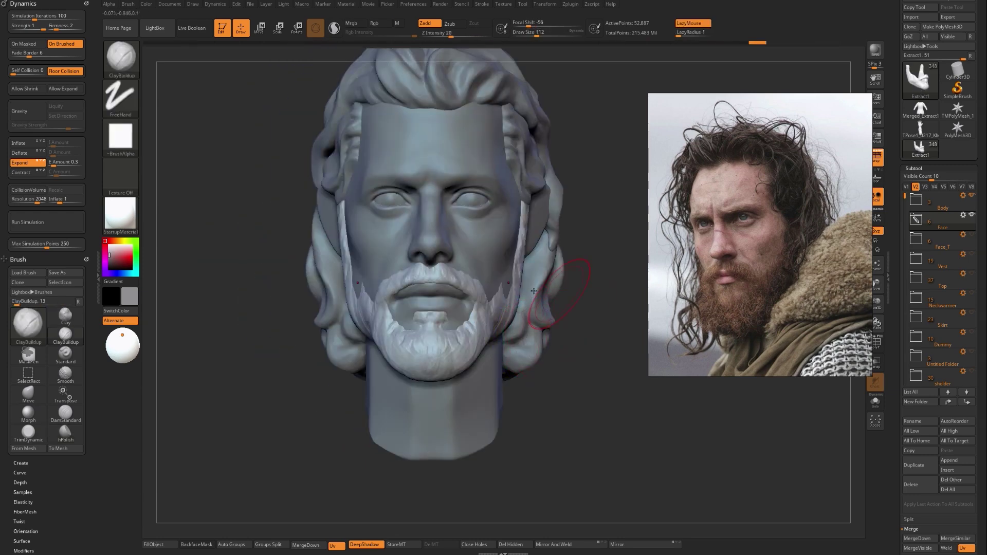
Build up the beard's upper edge on the cheek with the ClayBuildup brush at a draw size of about 77.
{"action": "left_click_drag", "start_coordinate": [592, 290], "coordinate": [536, 294]}
{"action": "left_click_drag", "start_coordinate": [460, 307], "coordinate": [484, 252]}
{"action": "key", "text": "s"}
{"action": "mouse_move", "coordinate": [457, 284]}
{"action": "left_mouse_down"}
{"action": "mouse_move", "coordinate": [437, 285]}
{"action": "mouse_move", "coordinate": [456, 275]}
{"action": "left_mouse_up"}
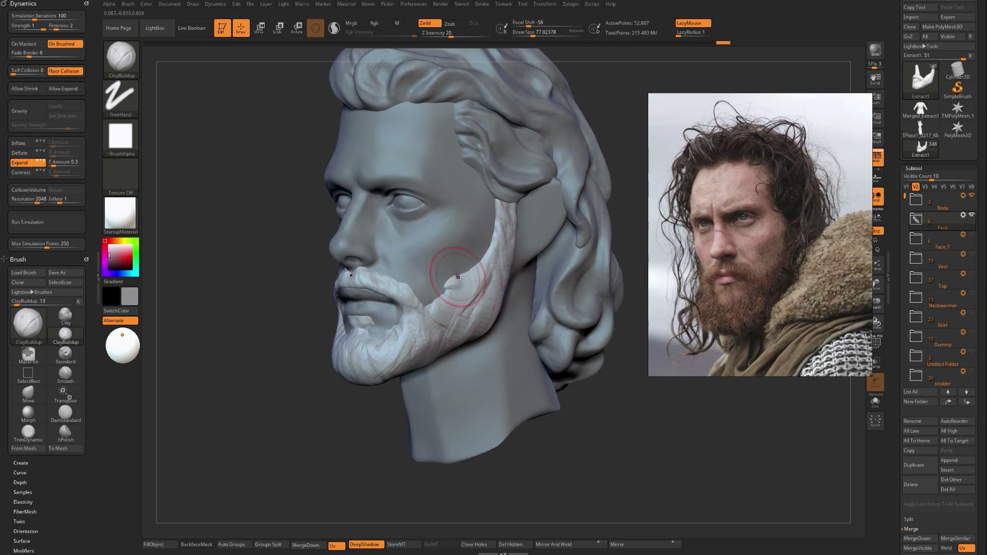
Try a ClayBuildup stroke on the head's cheek, undo it, and return to the beard subtool.
{"action": "left_click", "coordinate": [457, 252], "text": "alt"}
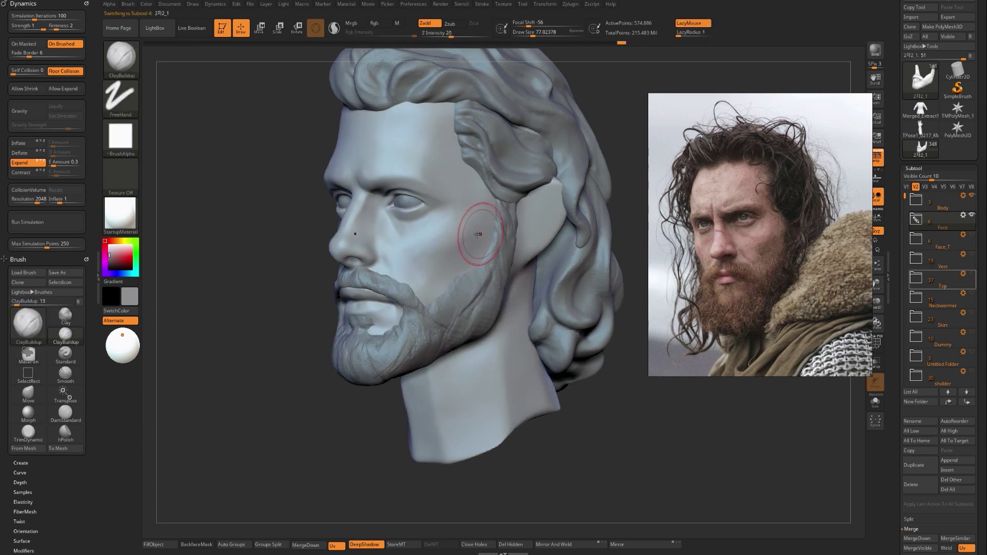
{"action": "key", "text": "ctrl+shift+f"}
{"action": "left_click_drag", "start_coordinate": [496, 220], "coordinate": [422, 266]}
{"action": "key", "text": "ctrl+z"}
{"action": "key", "text": "ctrl+shift+f"}
{"action": "left_click", "coordinate": [477, 294], "text": "alt"}
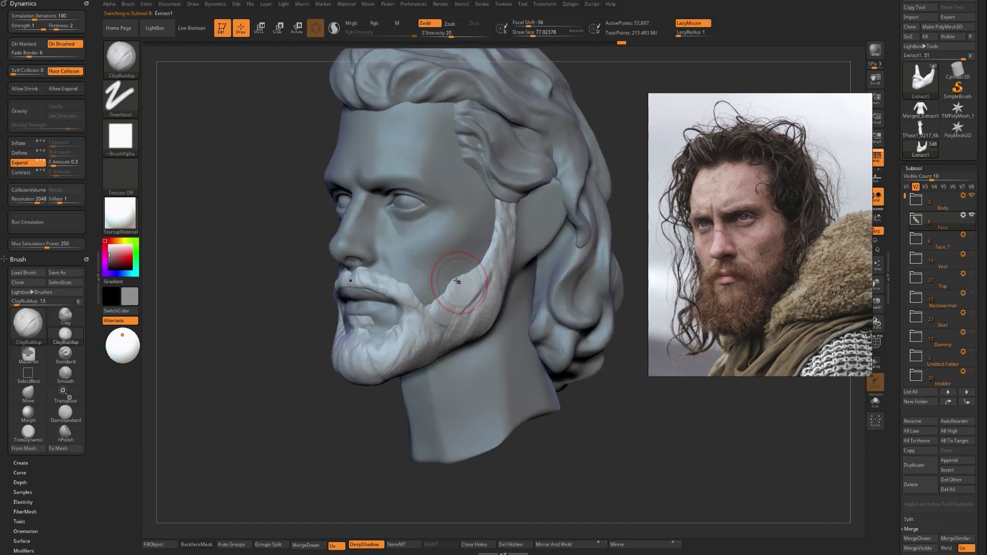
Reshape the beard's upper cheek edge with the Move brush and flatten it with hPolish at a draw size of about 77.
{"action": "key", "text": "b"}
{"action": "key", "text": "m"}
{"action": "key", "text": "v"}
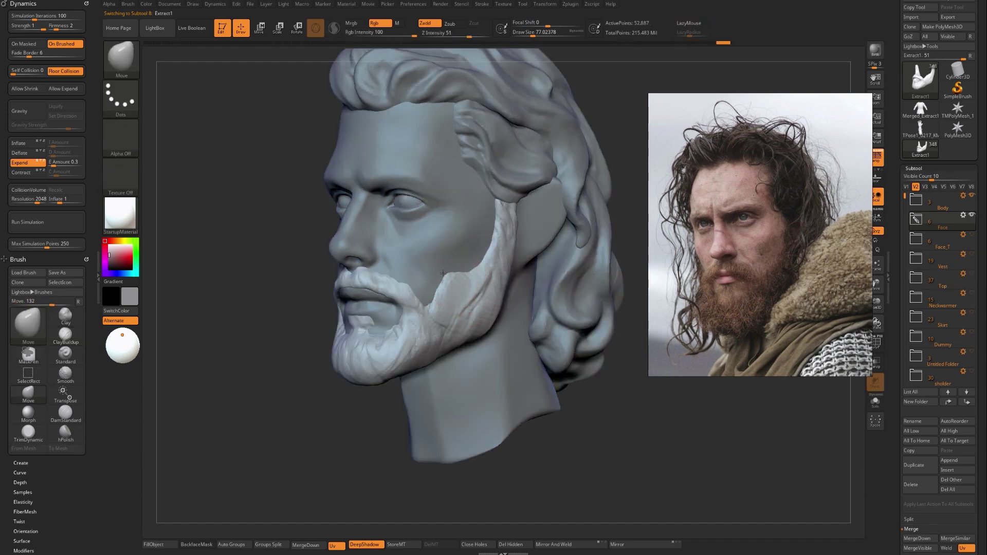
{"action": "left_click_drag", "start_coordinate": [293, 295], "coordinate": [448, 269]}
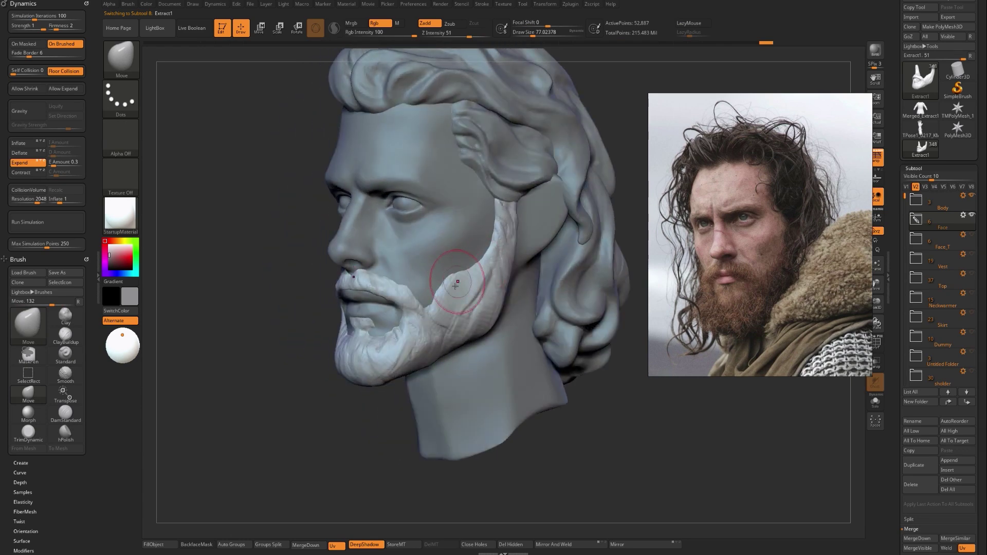
{"action": "key", "text": "b"}
{"action": "key", "text": "h"}
{"action": "key", "text": "p"}
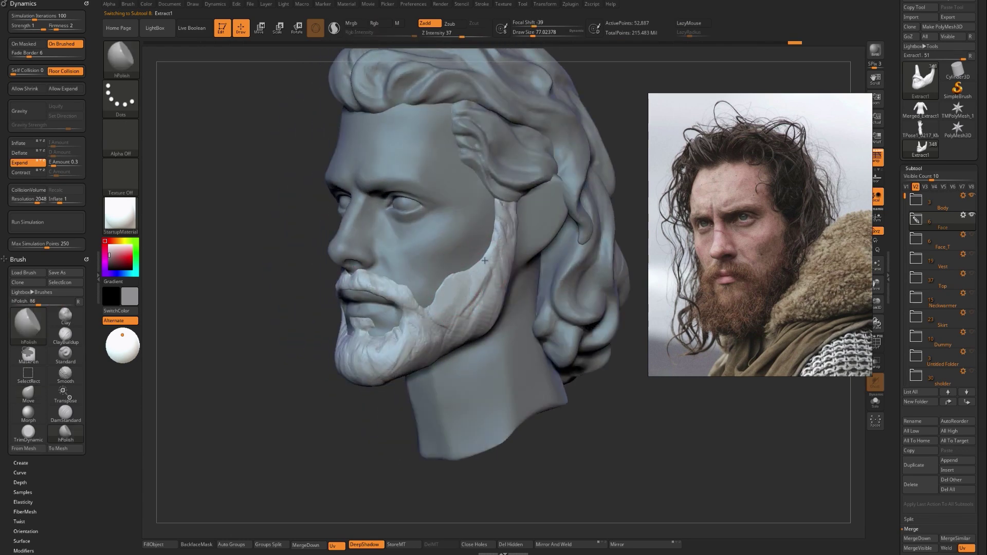
{"action": "left_click_drag", "start_coordinate": [290, 306], "coordinate": [455, 308]}
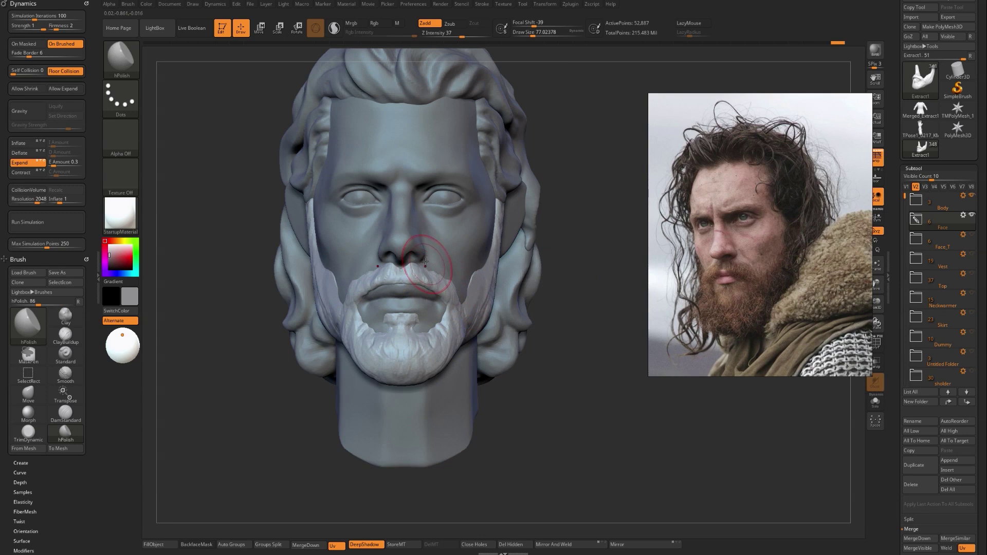
Refine the beard beside the mouth with the Move brush at a draw size of about 62 and ClayBuildup at about 46.
{"action": "key", "text": "b"}
{"action": "key", "text": "m"}
{"action": "key", "text": "v"}
{"action": "key", "text": "["}
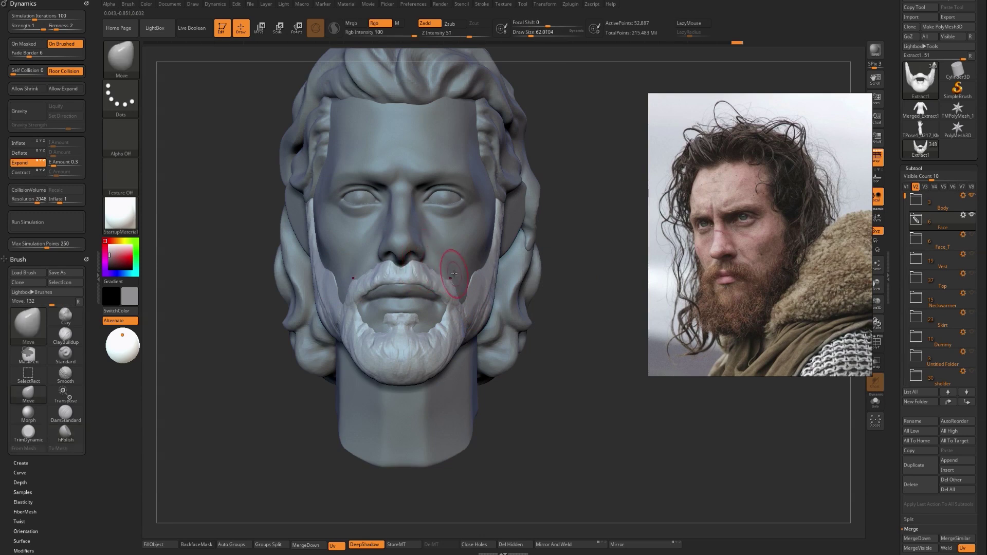
{"action": "key", "text": "bracketleft"}
{"action": "key", "text": "b"}
{"action": "key", "text": "c"}
{"action": "key", "text": "b"}
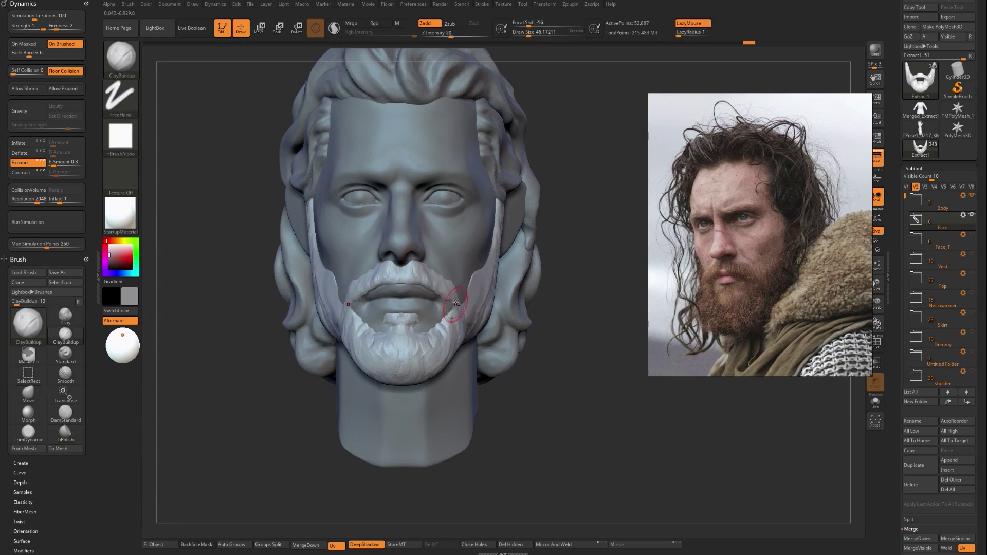
{"action": "right_click_drag", "start_coordinate": [549, 311], "coordinate": [535, 291], "text": "ctrl"}
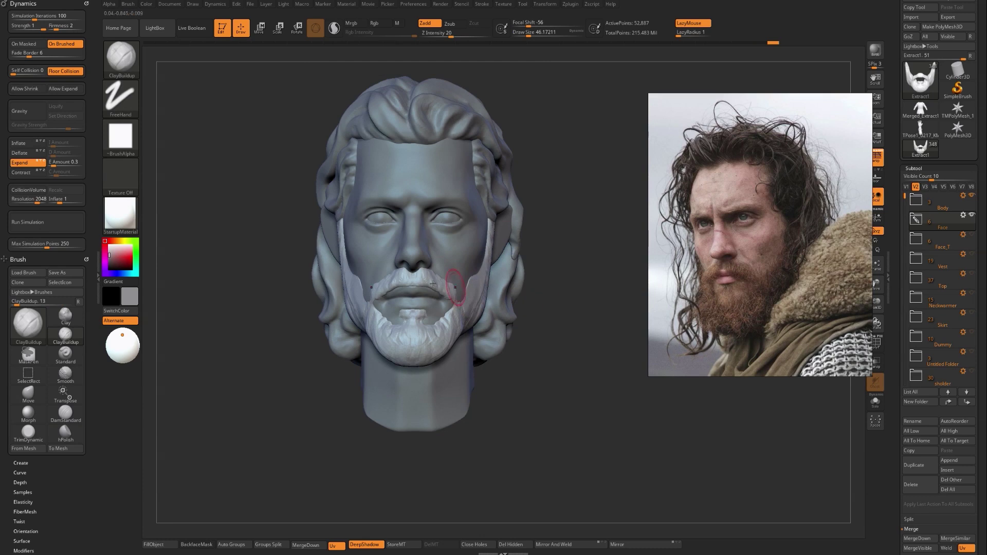
Reshape the moustache's outer edge beside the mouth with the Move brush at a draw size of about 62.
{"action": "key", "text": "b"}
{"action": "key", "text": "m"}
{"action": "key", "text": "v"}
{"action": "left_click_drag", "start_coordinate": [259, 303], "coordinate": [319, 298]}
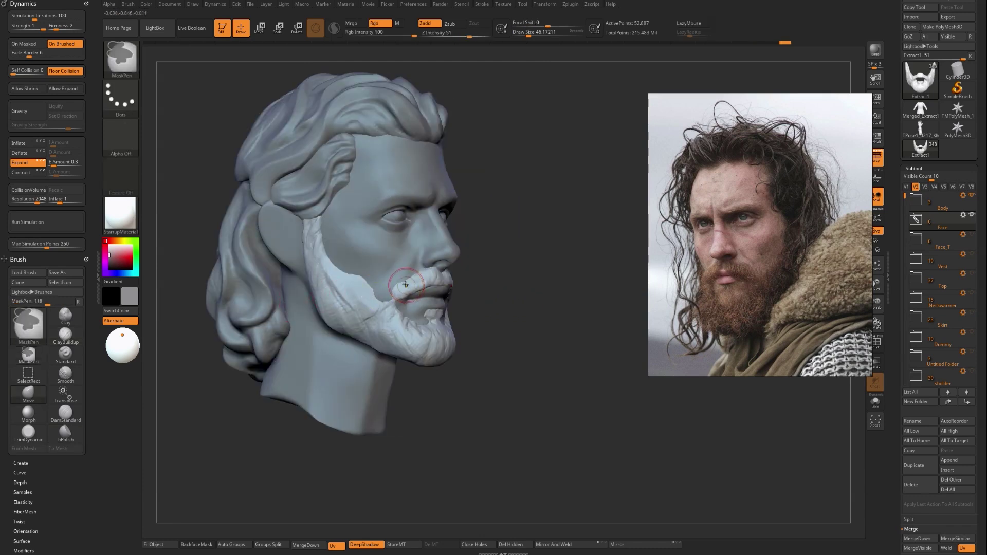
{"action": "key", "text": "bracketright"}
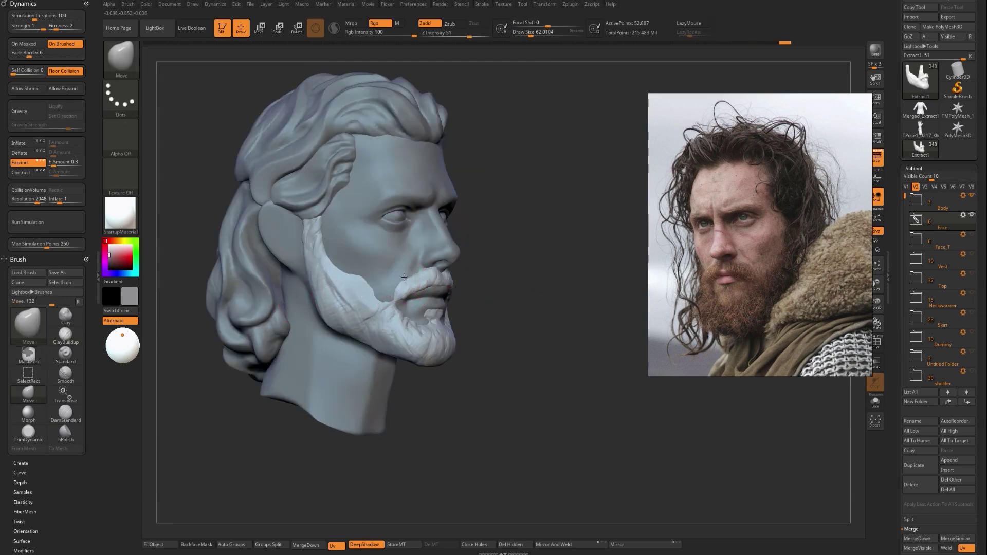
{"action": "left_click_drag", "start_coordinate": [527, 270], "coordinate": [479, 267]}
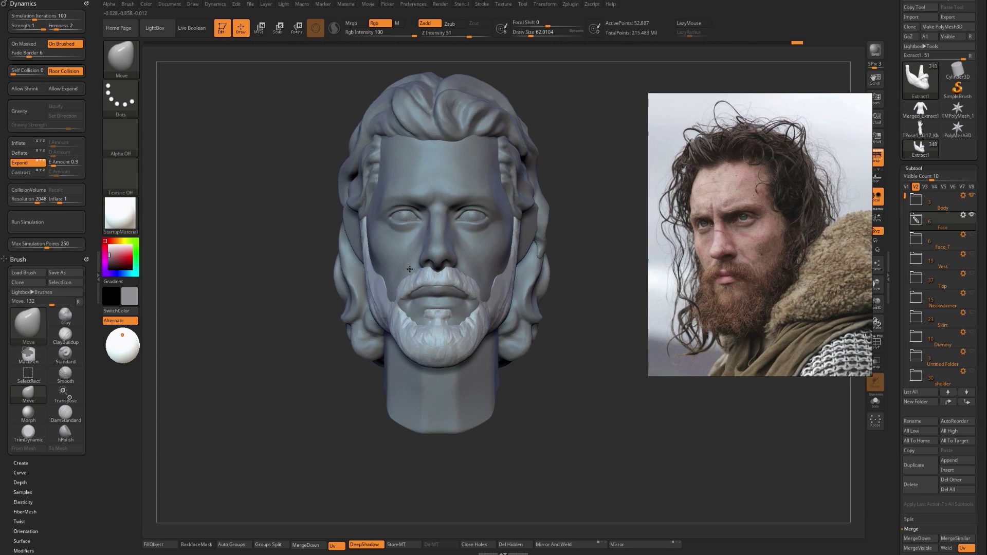
Adjust the beard's sideburns in front of the ears with the Move brush at a draw size of about 192.
{"action": "key", "text": "ctrl+shift+z"}
{"action": "left_click_drag", "start_coordinate": [264, 306], "coordinate": [271, 299], "text": "alt"}
{"action": "key", "text": "bracketright"}
{"action": "key", "text": "bracketright"}
{"action": "key", "text": "bracketright"}
{"action": "left_click_drag", "start_coordinate": [302, 267], "coordinate": [287, 286], "text": "alt"}
{"action": "key", "text": "bracketright"}
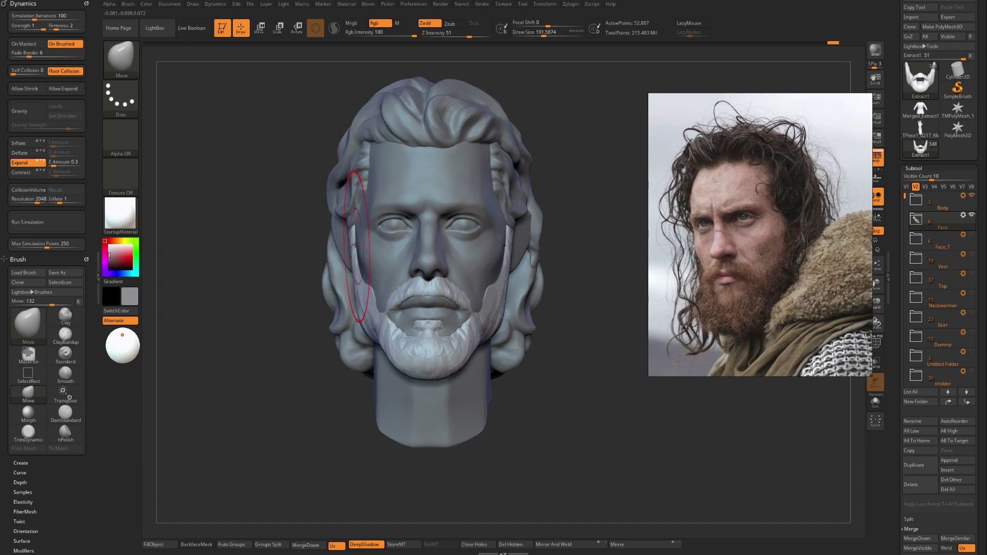
{"action": "left_click_drag", "start_coordinate": [351, 243], "coordinate": [355, 241]}
{"action": "key", "text": "ctrl"}
{"action": "left_click_drag", "start_coordinate": [260, 288], "coordinate": [266, 281], "text": "alt"}
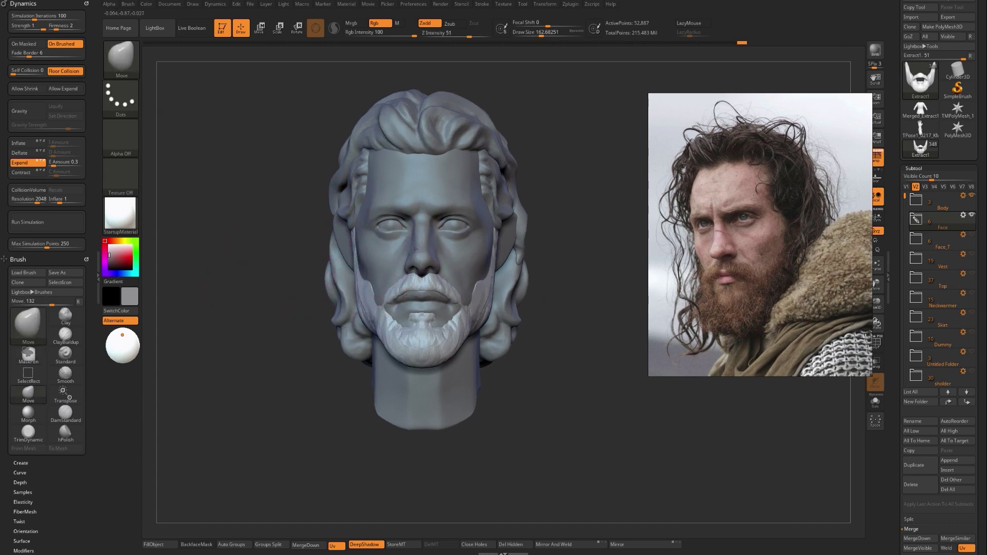
Make the beard the active subtool and reshape its jawline with the Move brush at a draw size of about 87.
{"action": "left_click", "coordinate": [425, 256], "text": "alt"}
{"action": "left_click_drag", "start_coordinate": [567, 241], "coordinate": [561, 259], "text": "alt"}
{"action": "left_click", "coordinate": [353, 315], "text": "alt"}
{"action": "mouse_move", "coordinate": [265, 329]}
{"action": "left_mouse_down"}
{"action": "mouse_move", "coordinate": [324, 333]}
{"action": "mouse_move", "coordinate": [337, 325]}
{"action": "mouse_move", "coordinate": [332, 303]}
{"action": "left_mouse_up"}
{"action": "key", "text": "bracketleft"}
{"action": "key", "text": "shift"}
{"action": "left_click_drag", "start_coordinate": [255, 366], "coordinate": [278, 363], "text": "shift"}
{"action": "left_click_drag", "start_coordinate": [344, 316], "coordinate": [336, 327]}
{"action": "left_click_drag", "start_coordinate": [560, 313], "coordinate": [465, 308], "text": "shift"}
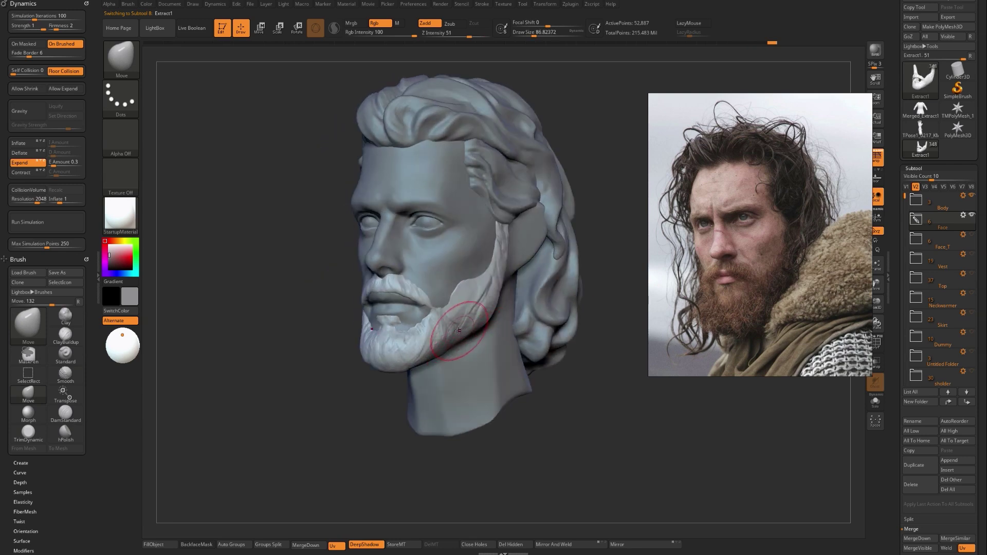
Refine the beard's lower jaw edge with hPolish and the ClayBuildup brush at a draw size of about 44.
{"action": "key", "text": "b"}
{"action": "key", "text": "h"}
{"action": "key", "text": "p"}
{"action": "key", "text": "b"}
{"action": "key", "text": "c"}
{"action": "key", "text": "b"}
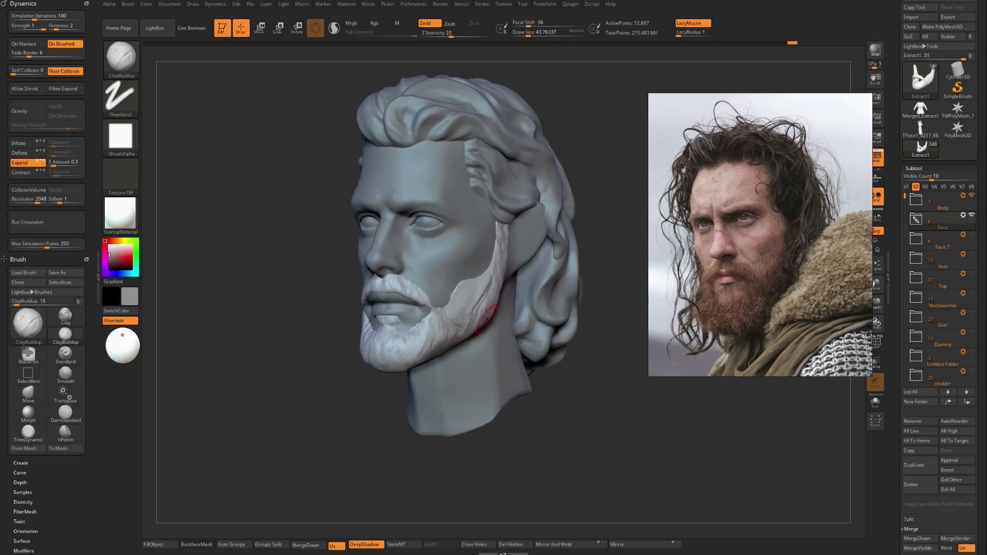
Balance the beard's jaw sides with the Move and ClayBuildup brushes at a draw size of about 74.
{"action": "key", "text": "b"}
{"action": "key", "text": "m"}
{"action": "key", "text": "v"}
{"action": "left_click_drag", "start_coordinate": [290, 377], "coordinate": [422, 360], "text": "shift"}
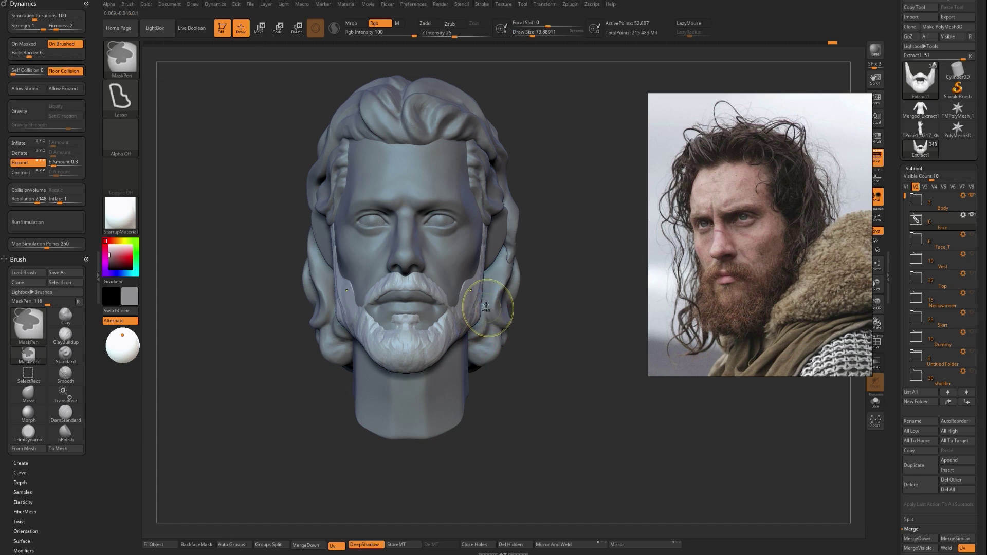
{"action": "key", "text": "b"}
{"action": "key", "text": "c"}
{"action": "key", "text": "b"}
{"action": "mouse_move", "coordinate": [544, 298]}
{"action": "left_mouse_down"}
{"action": "mouse_move", "coordinate": [466, 294]}
{"action": "mouse_move", "coordinate": [494, 287]}
{"action": "left_mouse_up"}
{"action": "mouse_move", "coordinate": [288, 308]}
{"action": "left_mouse_down"}
{"action": "mouse_move", "coordinate": [320, 319]}
{"action": "mouse_move", "coordinate": [571, 273]}
{"action": "mouse_move", "coordinate": [540, 269]}
{"action": "left_mouse_up"}
Polish the sides of the beard with the hPolish brush at a draw size of about 74.
{"action": "key", "text": "b"}
{"action": "key", "text": "h"}
{"action": "key", "text": "p"}
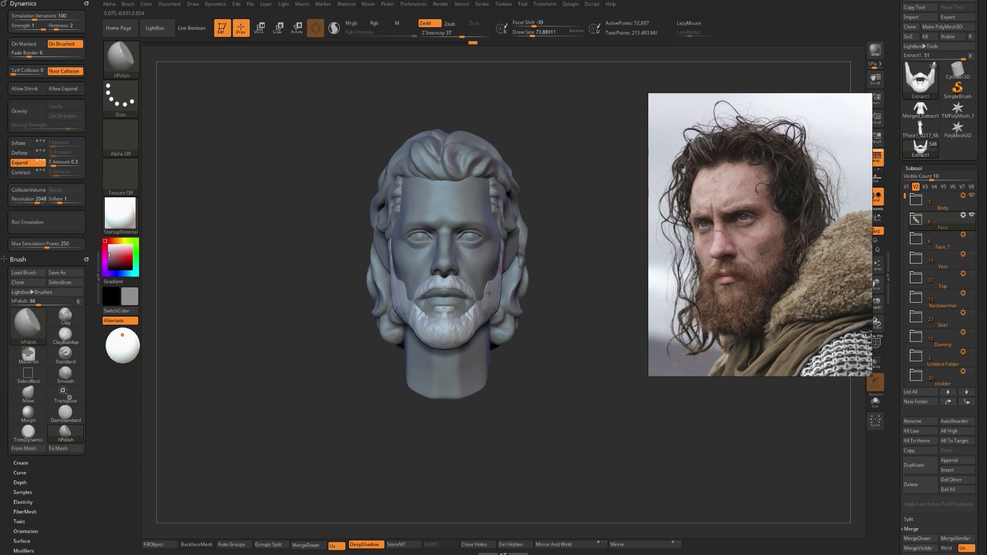
{"action": "right_click_drag", "start_coordinate": [490, 291], "coordinate": [513, 264]}
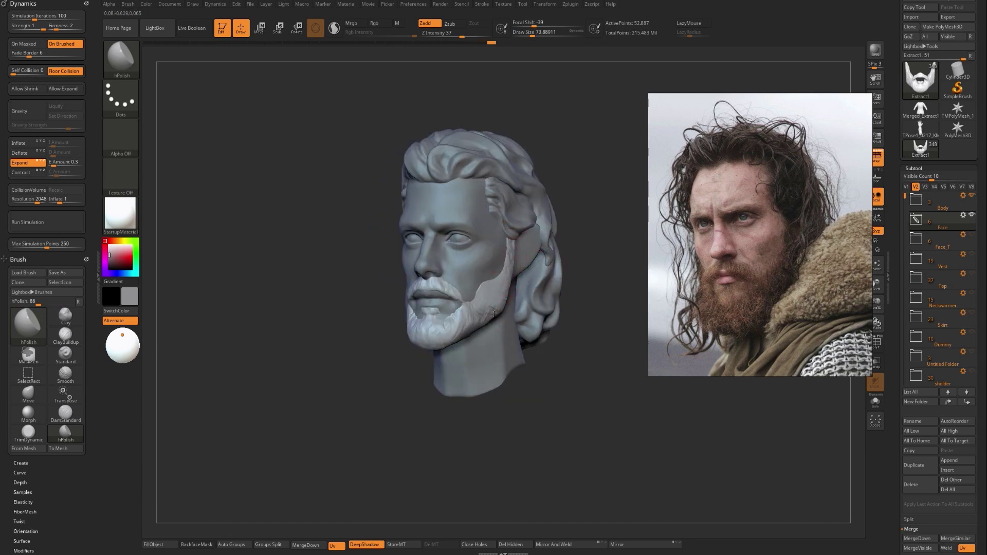
{"action": "left_click_drag", "start_coordinate": [288, 346], "coordinate": [318, 323], "text": "shift"}
Reselect the beard and flatten its jaw corner with the hPolish brush at a draw size of about 90.
{"action": "left_click", "coordinate": [454, 350], "text": "alt"}
{"action": "left_click_drag", "start_coordinate": [347, 386], "coordinate": [357, 387]}
{"action": "mouse_move", "coordinate": [357, 387]}
{"action": "right_mouse_down", "text": "ctrl"}
{"action": "mouse_move", "coordinate": [344, 377]}
{"action": "mouse_move", "coordinate": [344, 355]}
{"action": "mouse_move", "coordinate": [322, 357]}
{"action": "mouse_move", "coordinate": [277, 296]}
{"action": "right_mouse_up", "text": "ctrl"}
{"action": "mouse_move", "coordinate": [331, 270]}
{"action": "right_mouse_down"}
{"action": "mouse_move", "coordinate": [306, 298]}
{"action": "mouse_move", "coordinate": [309, 355]}
{"action": "mouse_move", "coordinate": [383, 329]}
{"action": "right_mouse_up"}
{"action": "left_click", "coordinate": [382, 319], "text": "alt"}
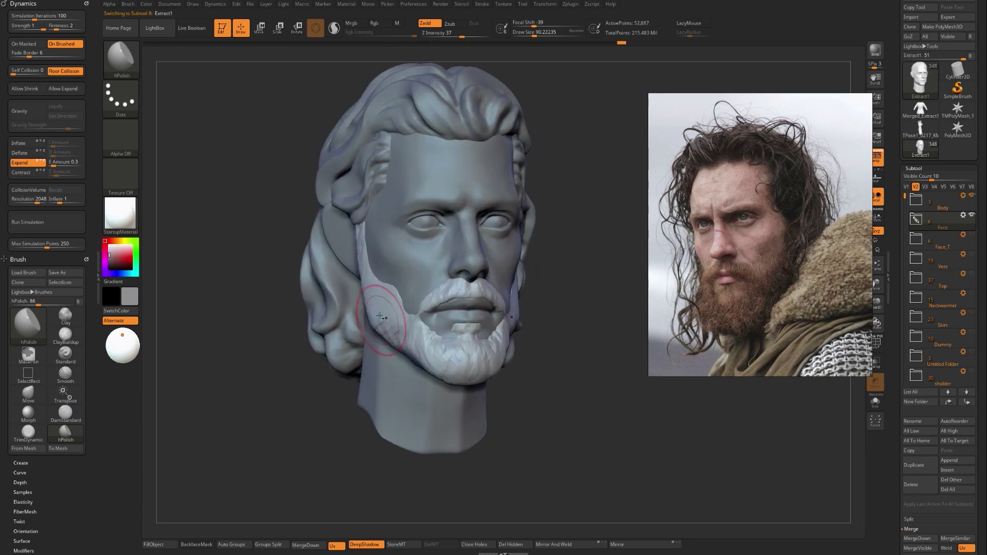
Reshape the beard's outer jaw contour with the Move brush at a draw size of about 132.
{"action": "key", "text": "b"}
{"action": "key", "text": "m"}
{"action": "key", "text": "v"}
{"action": "right_click_drag", "start_coordinate": [366, 254], "coordinate": [263, 284]}
Make the top hair the active subtool and reshape its front volume with the Move brush at a draw size of about 207.
{"action": "left_click", "coordinate": [420, 154], "text": "alt"}
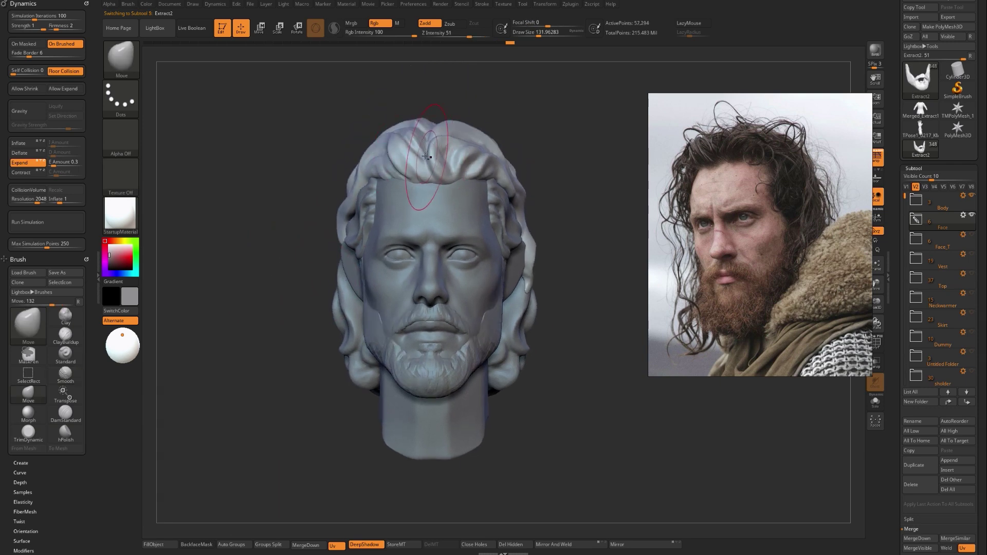
{"action": "key", "text": "s"}
{"action": "left_click_drag", "start_coordinate": [419, 195], "coordinate": [424, 196]}
{"action": "key", "text": "s"}
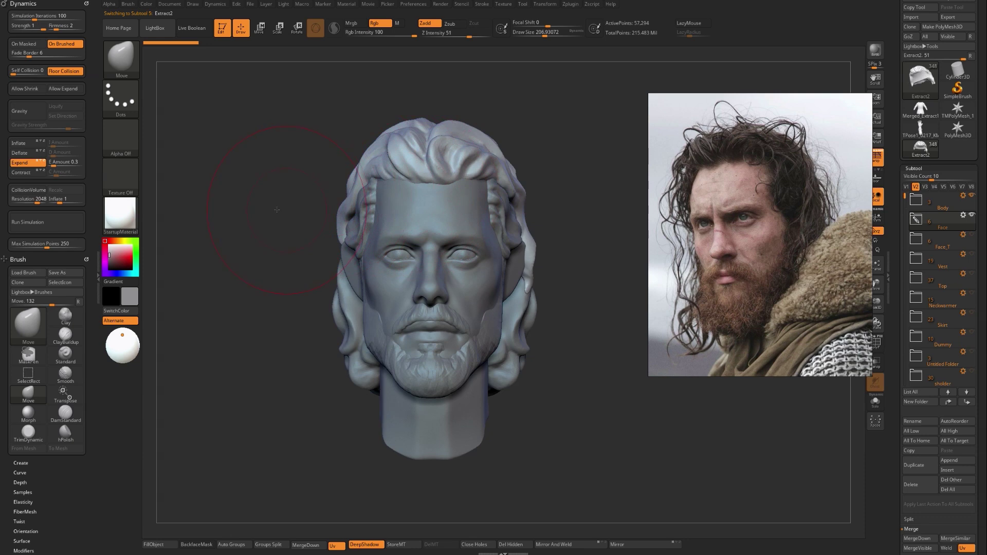
{"action": "right_click_drag", "start_coordinate": [329, 216], "coordinate": [242, 216]}
{"action": "key", "text": "s"}
{"action": "left_click_drag", "start_coordinate": [401, 196], "coordinate": [397, 197]}
{"action": "right_click_drag", "start_coordinate": [264, 218], "coordinate": [355, 213], "text": "shift"}
Flatten the front hair locks with TrimDynamic at a draw size of about 94 and polish them with hPolish at about 62.
{"action": "key", "text": "b"}
{"action": "key", "text": "t"}
{"action": "key", "text": "d"}
{"action": "key", "text": "b"}
{"action": "key", "text": "h"}
{"action": "key", "text": "p"}
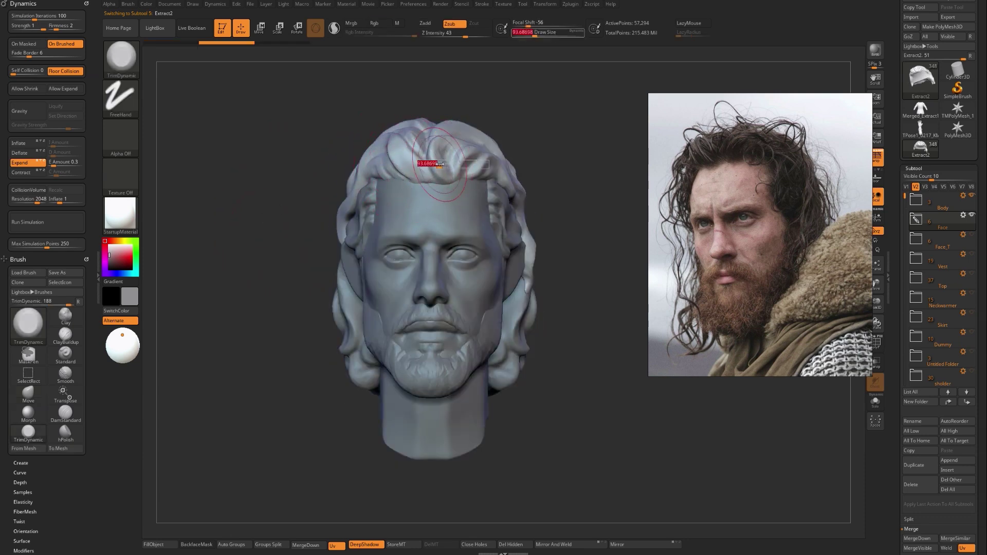
{"action": "key", "text": "s"}
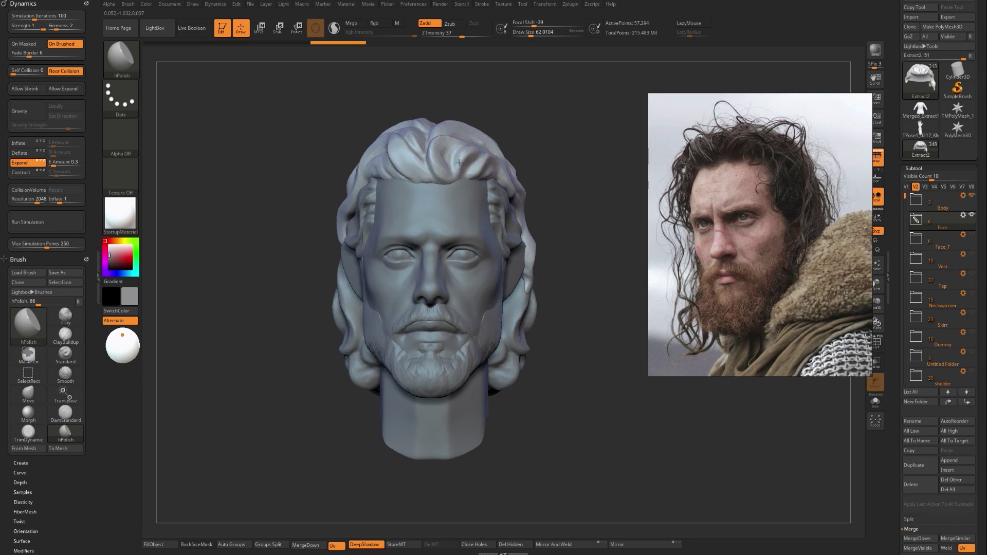
Adjust the top hair's silhouette with the Move brush at a draw size of about 149.
{"action": "key", "text": "b"}
{"action": "key", "text": "m"}
{"action": "key", "text": "v"}
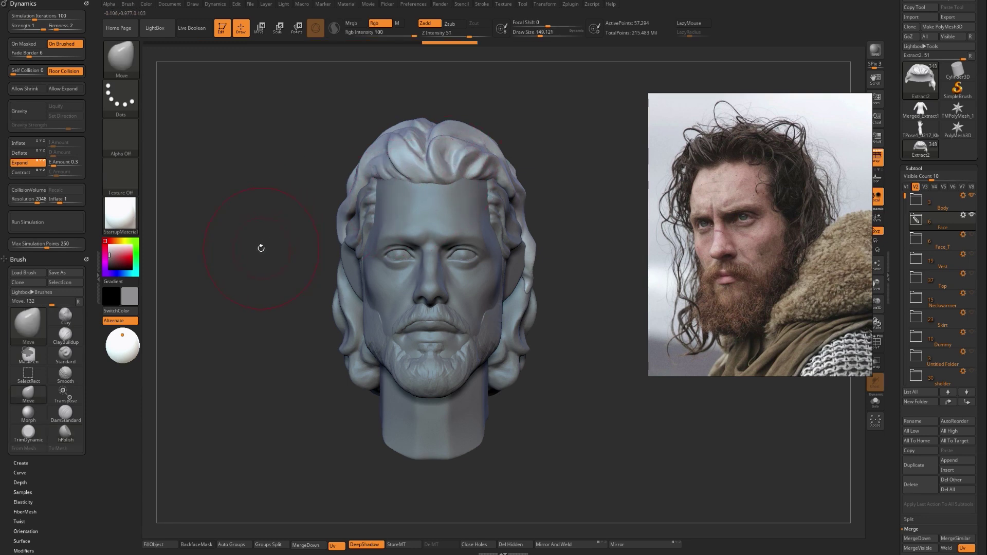
{"action": "left_click_drag", "start_coordinate": [256, 247], "coordinate": [351, 237]}
{"action": "right_click_drag", "start_coordinate": [458, 212], "coordinate": [433, 223], "text": "alt"}
Make the temple hair the active subtool and polish its surface with hPolish at a draw size of about 149.
{"action": "left_click", "coordinate": [372, 234], "text": "alt"}
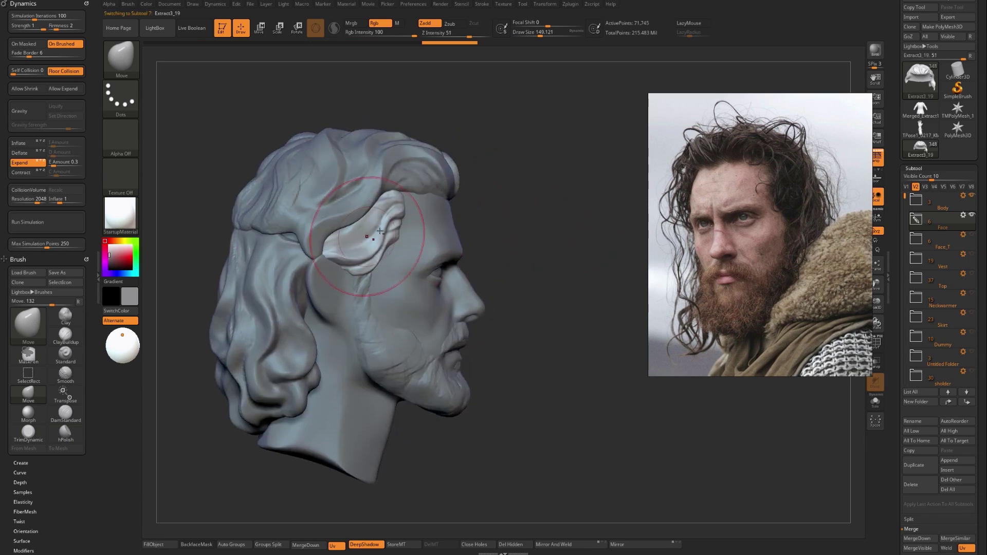
{"action": "key", "text": "b"}
{"action": "key", "text": "h"}
{"action": "key", "text": "p"}
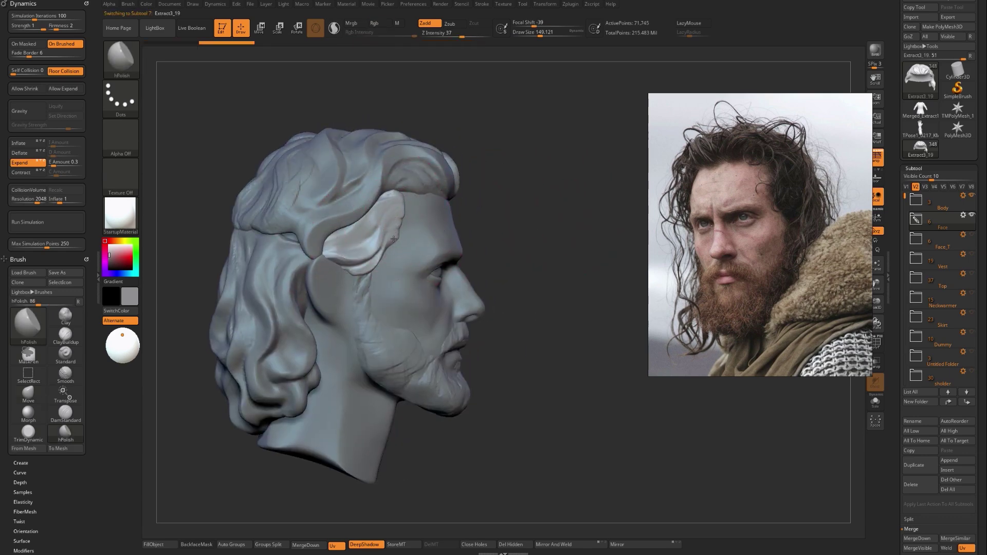
{"action": "left_click_drag", "start_coordinate": [505, 206], "coordinate": [442, 221], "text": "shift"}
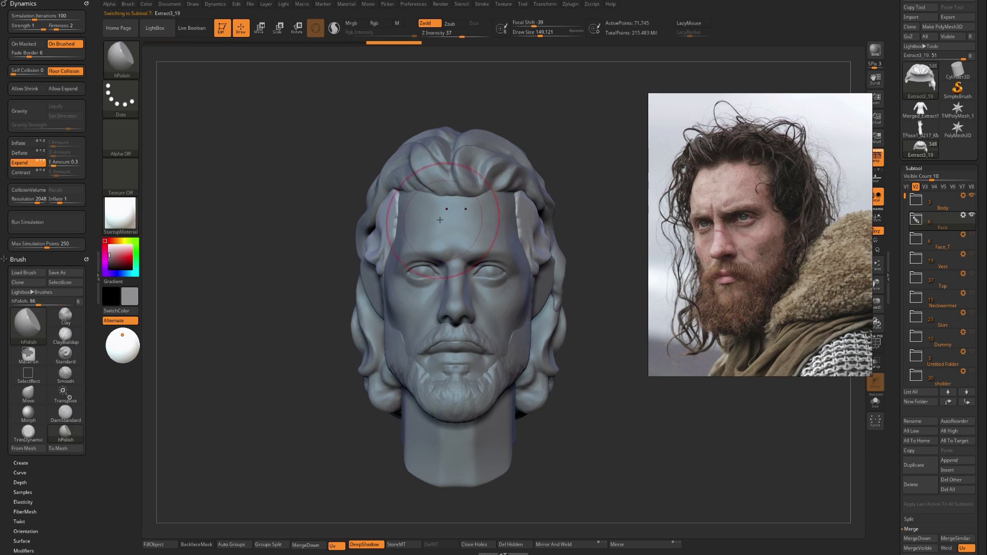
Isolate the head subtool and adjust the skull's contour with the Move brush at a draw size of about 120.
{"action": "left_click", "coordinate": [486, 218], "text": "alt"}
{"action": "key", "text": "shift+s"}
{"action": "key", "text": "b"}
{"action": "key", "text": "m"}
{"action": "key", "text": "v"}
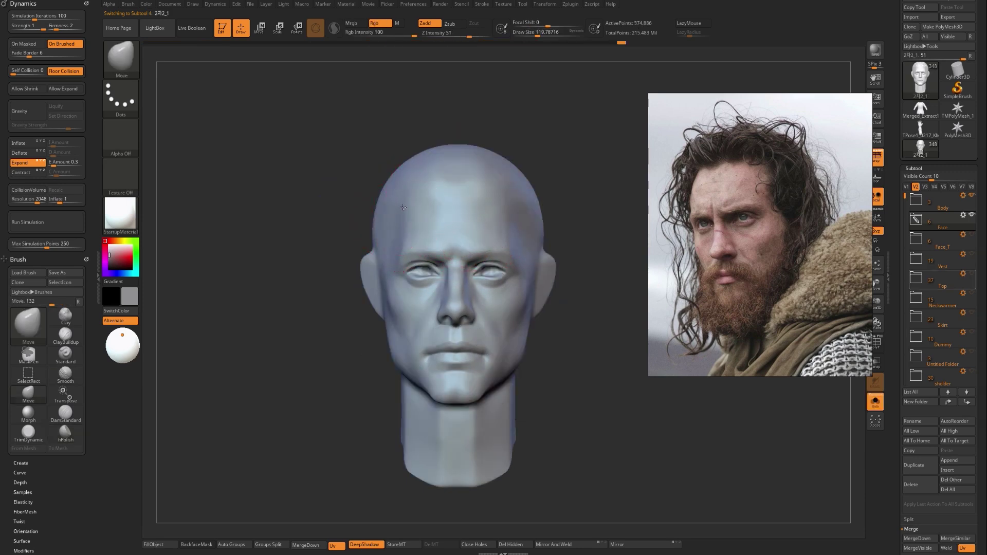
{"action": "key", "text": "shift+s"}
Make the temple hair the active subtool and extend its front edge onto the forehead with the Move brush at a draw size of about 87.
{"action": "left_click", "coordinate": [391, 220], "text": "alt"}
{"action": "mouse_move", "coordinate": [339, 223]}
{"action": "left_mouse_down", "text": "shift"}
{"action": "mouse_move", "coordinate": [399, 238]}
{"action": "mouse_move", "coordinate": [442, 223]}
{"action": "mouse_move", "coordinate": [422, 223]}
{"action": "mouse_move", "coordinate": [422, 240]}
{"action": "left_mouse_up", "text": "shift"}
{"action": "key", "text": "s"}
{"action": "key", "text": "s"}
{"action": "key", "text": "s"}
{"action": "left_click_drag", "start_coordinate": [423, 242], "coordinate": [414, 243]}
{"action": "left_click_drag", "start_coordinate": [386, 277], "coordinate": [390, 286]}
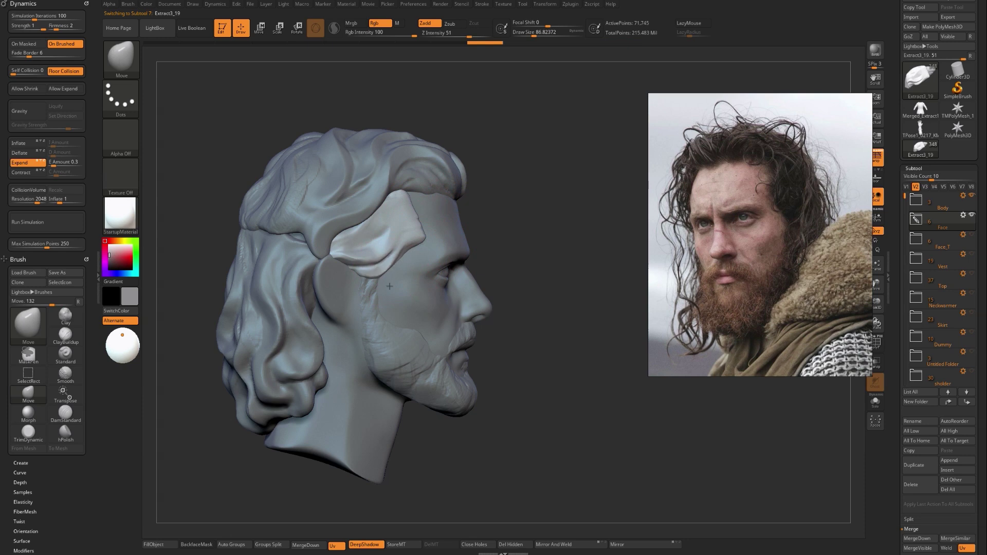
Polish the extended temple hair with hPolish at a draw size of about 87.
{"action": "key", "text": "b"}
{"action": "key", "text": "h"}
{"action": "key", "text": "p"}
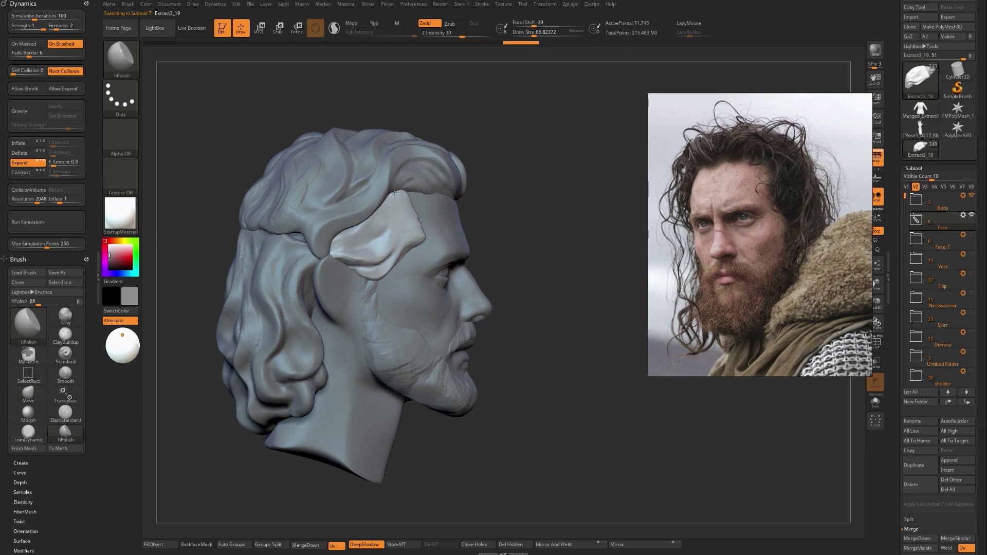
{"action": "mouse_move", "coordinate": [545, 227]}
{"action": "left_mouse_down", "text": "shift"}
{"action": "mouse_move", "coordinate": [497, 227]}
{"action": "mouse_move", "coordinate": [541, 239]}
{"action": "left_mouse_up", "text": "shift"}
{"action": "key", "text": "s"}
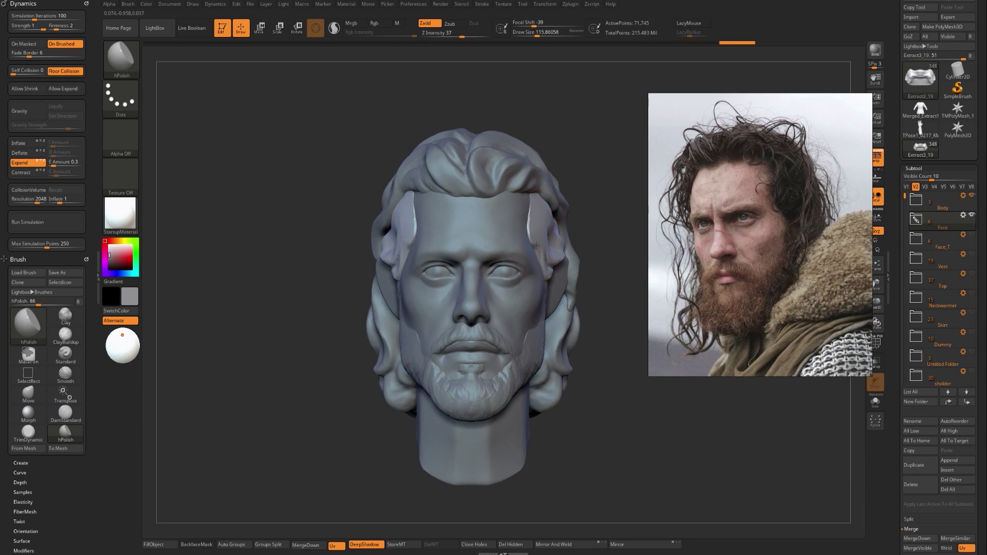
Make the top hair the active subtool and step back and forth through its recent edits to compare versions.
{"action": "left_click", "coordinate": [462, 247], "text": "alt"}
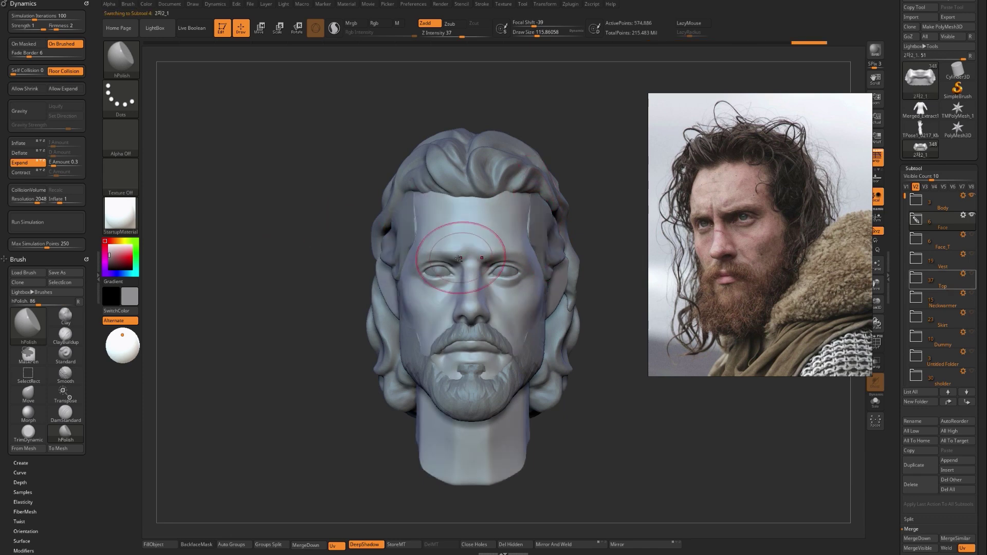
{"action": "left_click_drag", "start_coordinate": [304, 300], "coordinate": [280, 313], "text": "alt"}
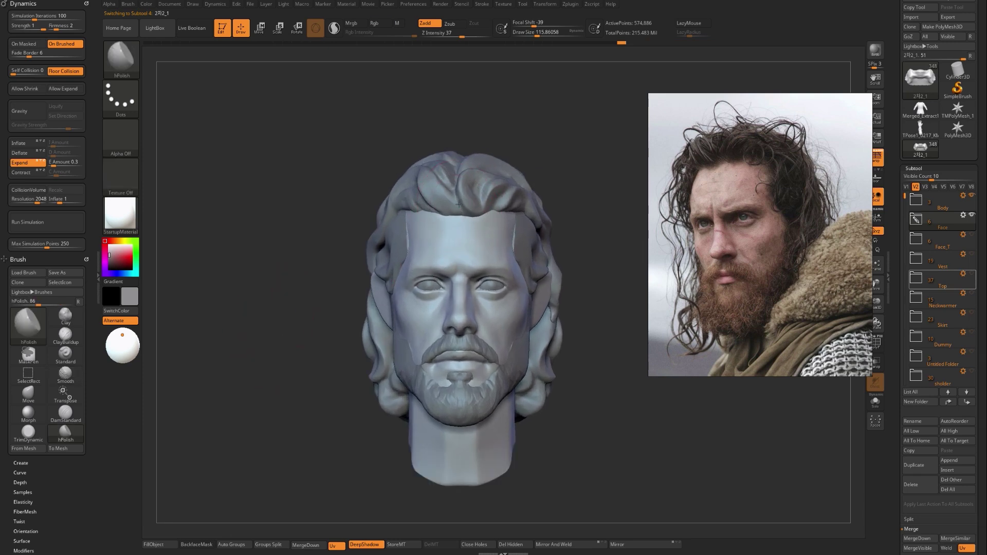
{"action": "key", "text": "ctrl+z"}
{"action": "key", "text": "ctrl+z"}
{"action": "key", "text": "ctrl+z"}
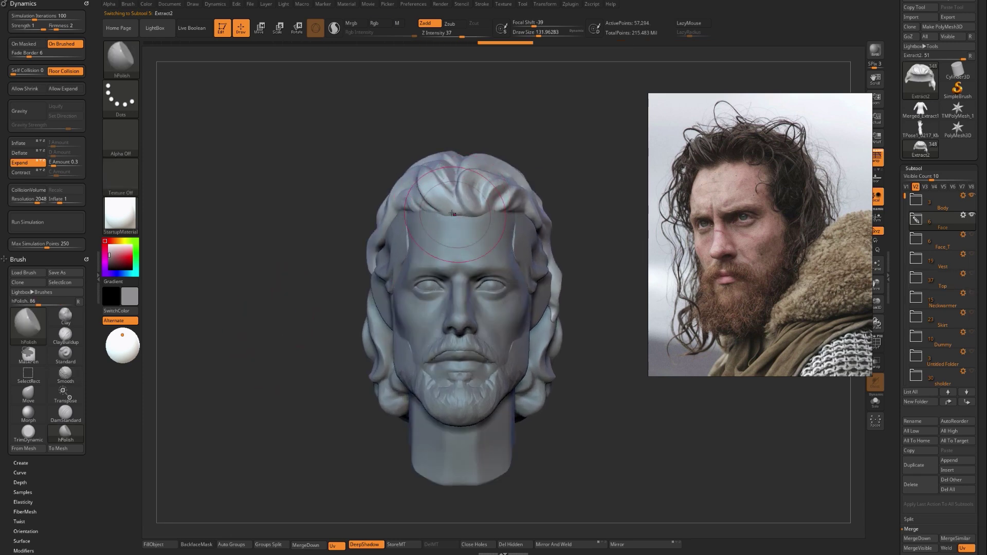
{"action": "left_click_drag", "start_coordinate": [355, 252], "coordinate": [326, 259]}
{"action": "key", "text": "ctrl+shift+z"}
{"action": "key", "text": "ctrl+shift+z"}
{"action": "left_click_drag", "start_coordinate": [326, 259], "coordinate": [291, 277], "text": "alt"}
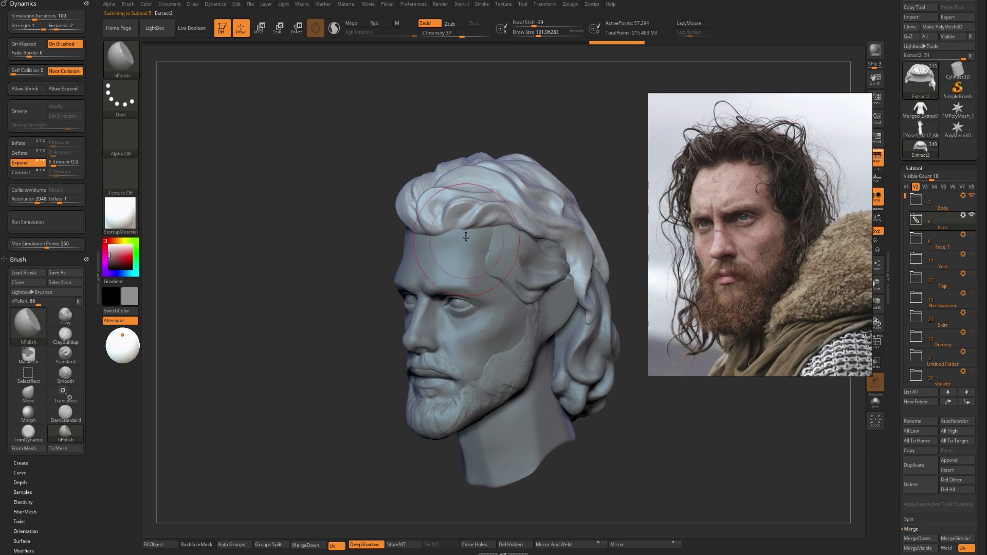
{"action": "key", "text": "ctrl+z"}
Reshape the top hair's front volume with the Move brush at a draw size of about 94.
{"action": "key", "text": "b"}
{"action": "key", "text": "m"}
{"action": "key", "text": "v"}
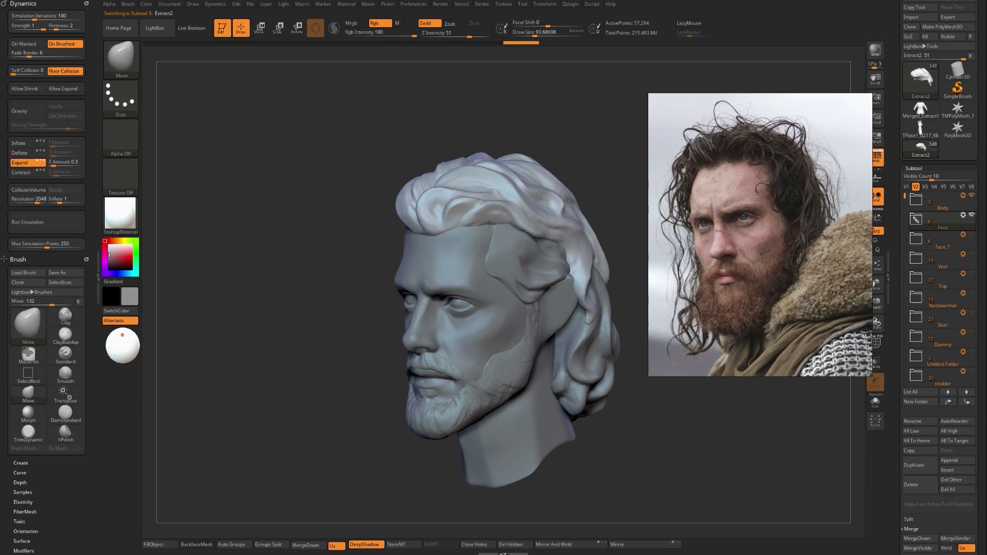
{"action": "key", "text": "ctrl+shift+z"}
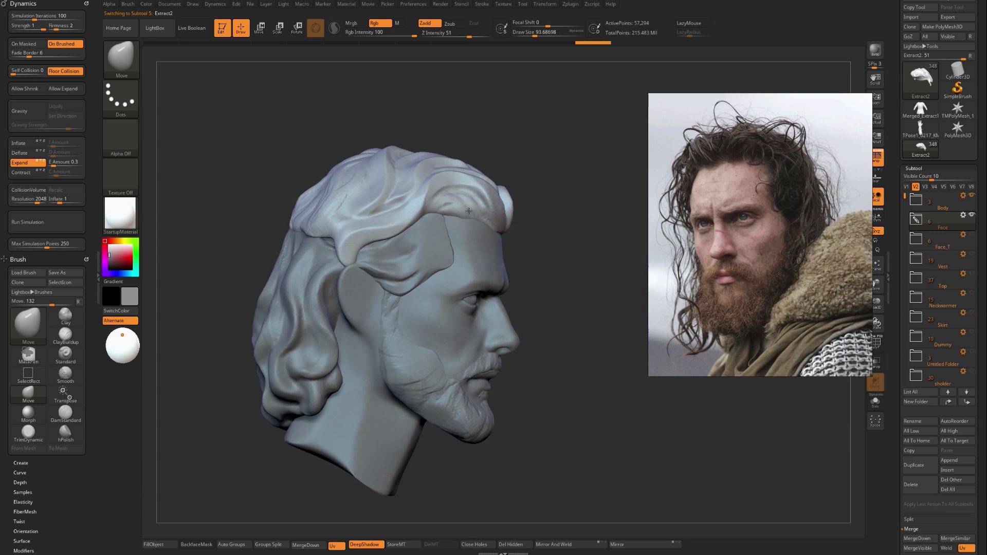
{"action": "key", "text": "ctrl+shift+z"}
Flatten the front locks above the middle of the forehead, alternating TrimDynamic and the Move brush at a draw size of about 94.
{"action": "key", "text": "b"}
{"action": "key", "text": "t"}
{"action": "key", "text": "d"}
{"action": "key", "text": "ctrl+shift+z"}
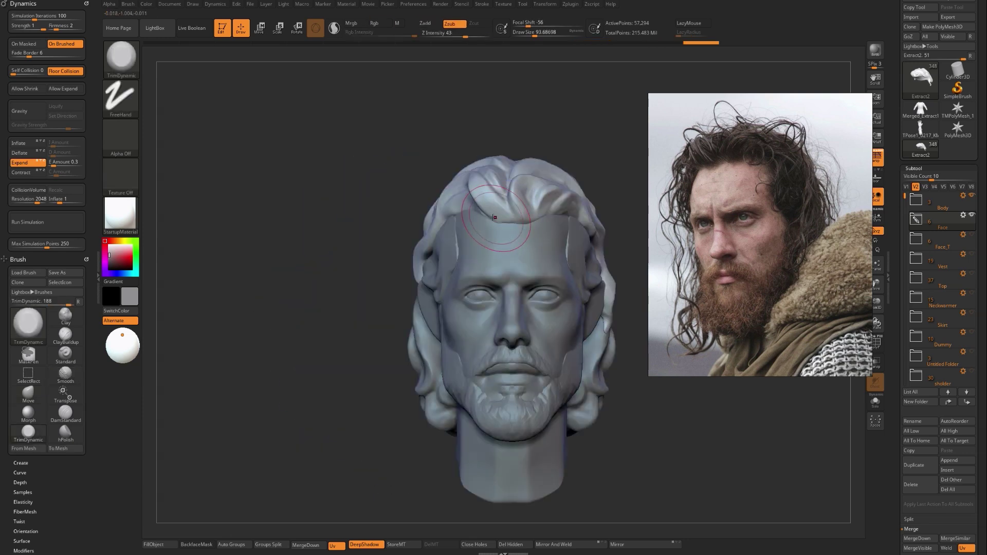
{"action": "key", "text": "b"}
{"action": "key", "text": "m"}
{"action": "key", "text": "v"}
{"action": "key", "text": "b"}
{"action": "key", "text": "t"}
{"action": "key", "text": "d"}
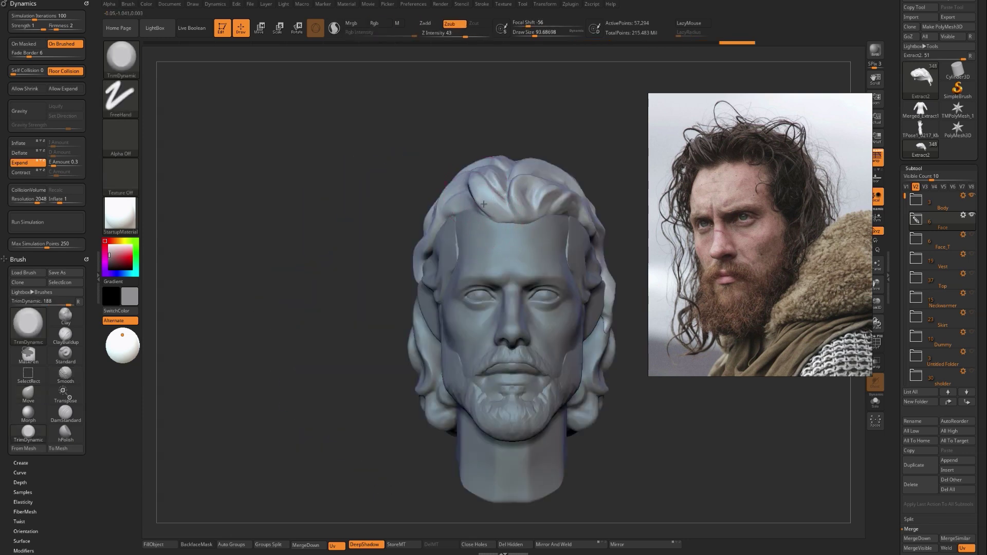
{"action": "key", "text": "ctrl+shift+z"}
Adjust the front hairline above the forehead with the Move brush at a draw size of about 94.
{"action": "key", "text": "b"}
{"action": "key", "text": "m"}
{"action": "key", "text": "v"}
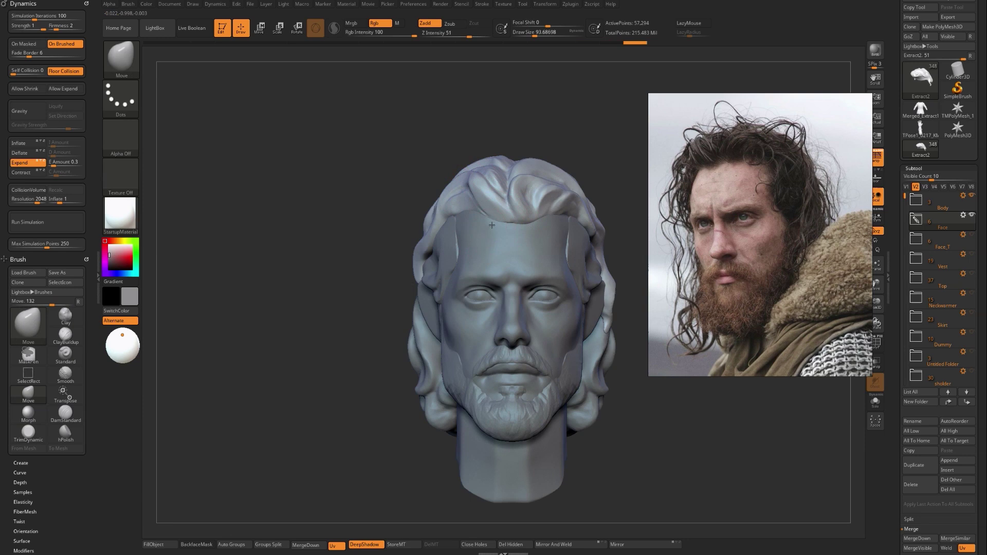
{"action": "key", "text": "ctrl+shift+z"}
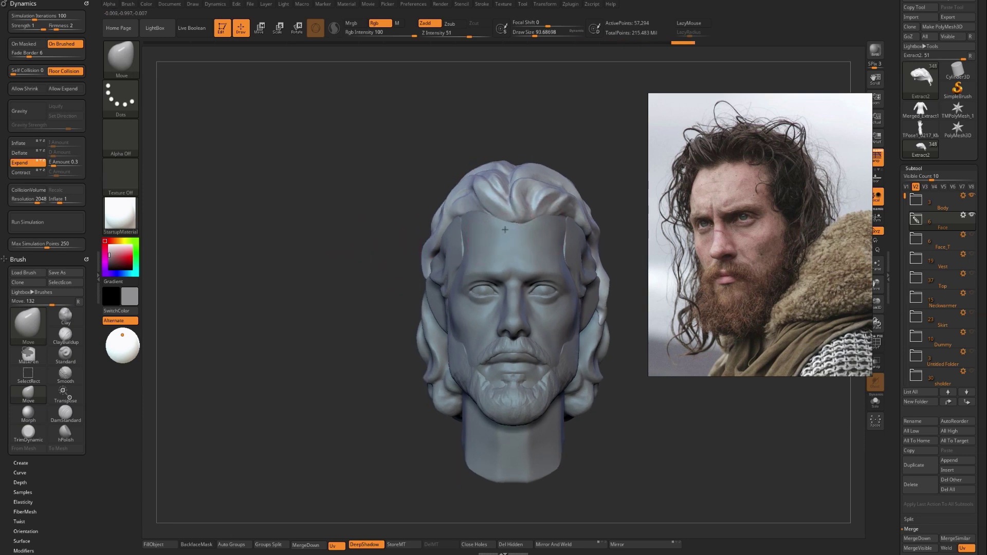
{"action": "mouse_move", "coordinate": [350, 247]}
{"action": "left_mouse_down", "text": "alt"}
{"action": "mouse_move", "coordinate": [357, 271]}
{"action": "mouse_move", "coordinate": [346, 253]}
{"action": "mouse_move", "coordinate": [374, 248]}
{"action": "left_mouse_up", "text": "alt"}
{"action": "key", "text": "shift"}
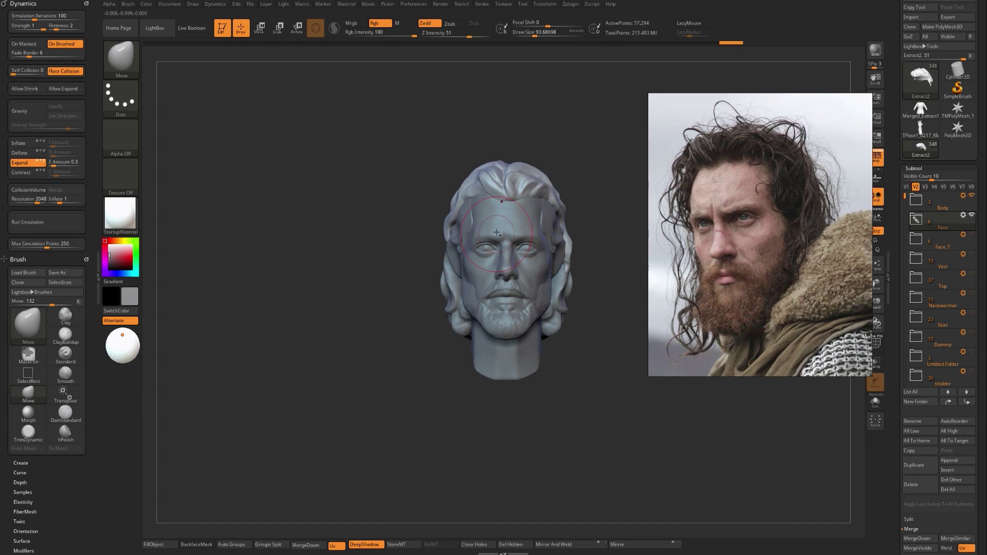
Refine the top hair's overall silhouette against the head with the Move brush, checking it from the front and side.
{"action": "left_click", "coordinate": [497, 232], "text": "alt"}
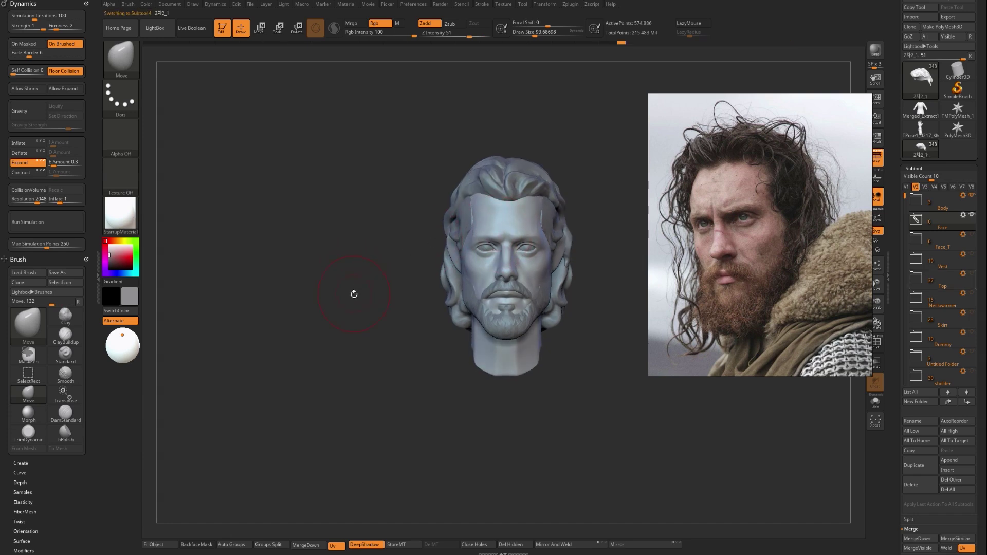
{"action": "left_click_drag", "start_coordinate": [353, 293], "coordinate": [345, 318], "text": "alt"}
{"action": "left_click", "coordinate": [493, 188], "text": "alt"}
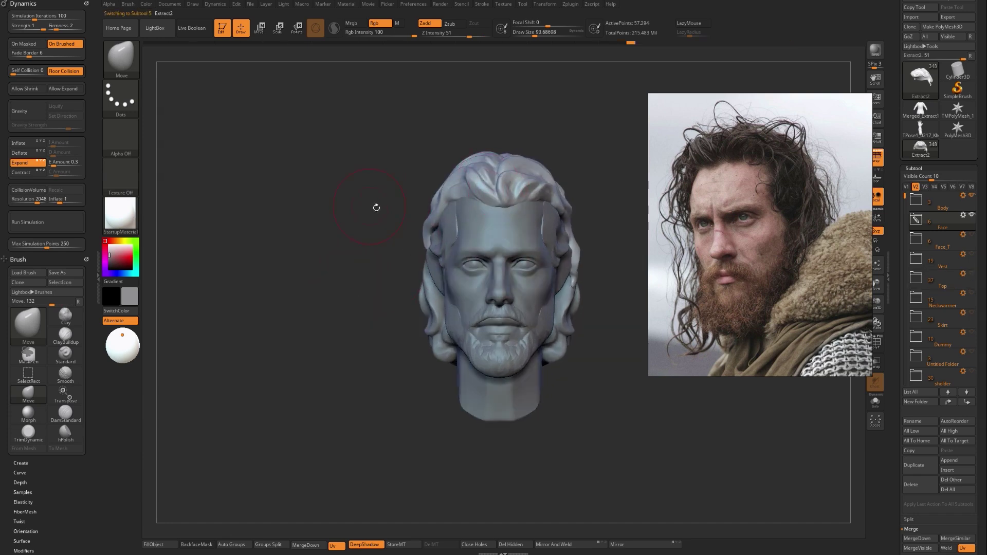
{"action": "left_click_drag", "start_coordinate": [370, 205], "coordinate": [471, 205]}
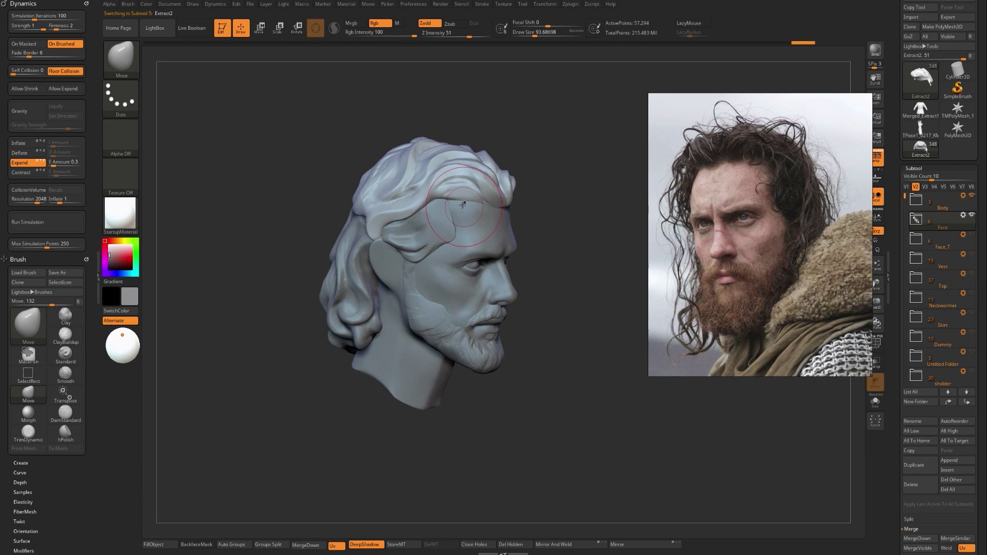
{"action": "left_click_drag", "start_coordinate": [556, 203], "coordinate": [507, 229]}
{"action": "left_click_drag", "start_coordinate": [584, 188], "coordinate": [494, 230]}
{"action": "left_click_drag", "start_coordinate": [427, 234], "coordinate": [467, 233], "text": "shift"}
Make the temple hair the active subtool and adjust its front edge with the Move brush at a draw size of about 94.
{"action": "left_click", "coordinate": [493, 234], "text": "alt"}
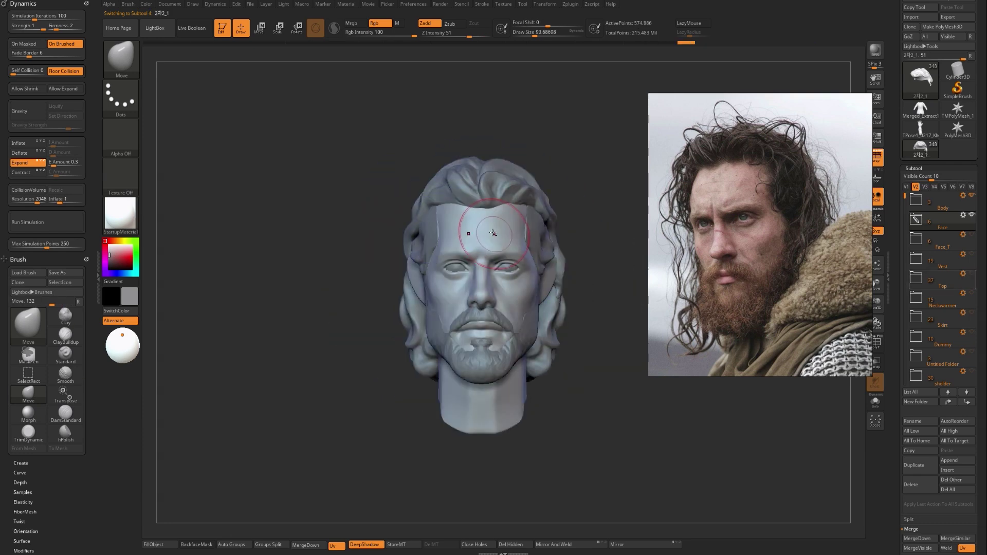
{"action": "left_click_drag", "start_coordinate": [353, 250], "coordinate": [401, 242]}
{"action": "left_click", "coordinate": [436, 204], "text": "alt"}
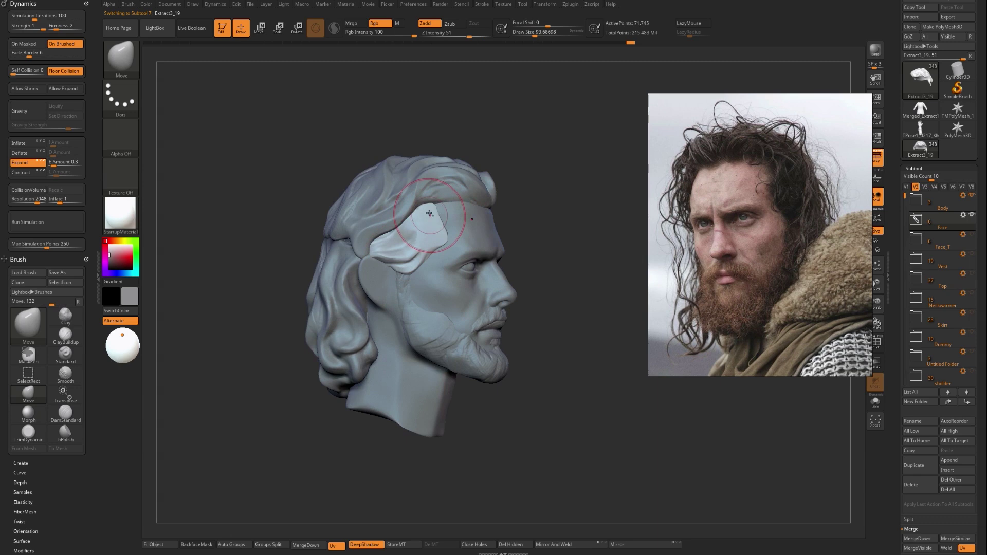
{"action": "mouse_move", "coordinate": [401, 252]}
{"action": "left_mouse_down", "text": "shift"}
{"action": "mouse_move", "coordinate": [338, 264]}
{"action": "mouse_move", "coordinate": [345, 273]}
{"action": "left_mouse_up", "text": "shift"}
Make the head the active subtool and refine the forehead's profile with the Move and Smooth brushes at a draw size of about 74.
{"action": "left_click", "coordinate": [488, 229], "text": "alt"}
{"action": "left_click_drag", "start_coordinate": [520, 152], "coordinate": [540, 161]}
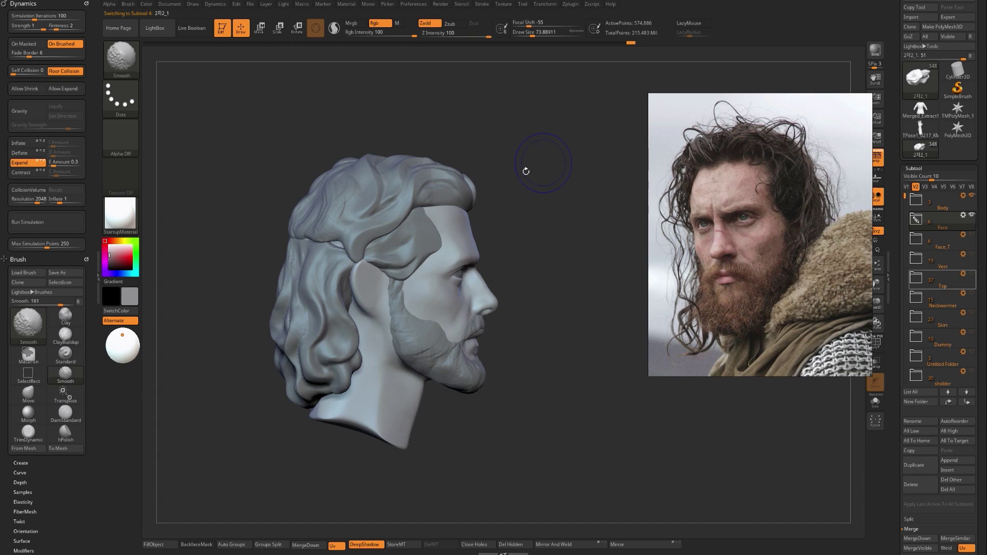
{"action": "left_click_drag", "start_coordinate": [458, 191], "coordinate": [411, 201]}
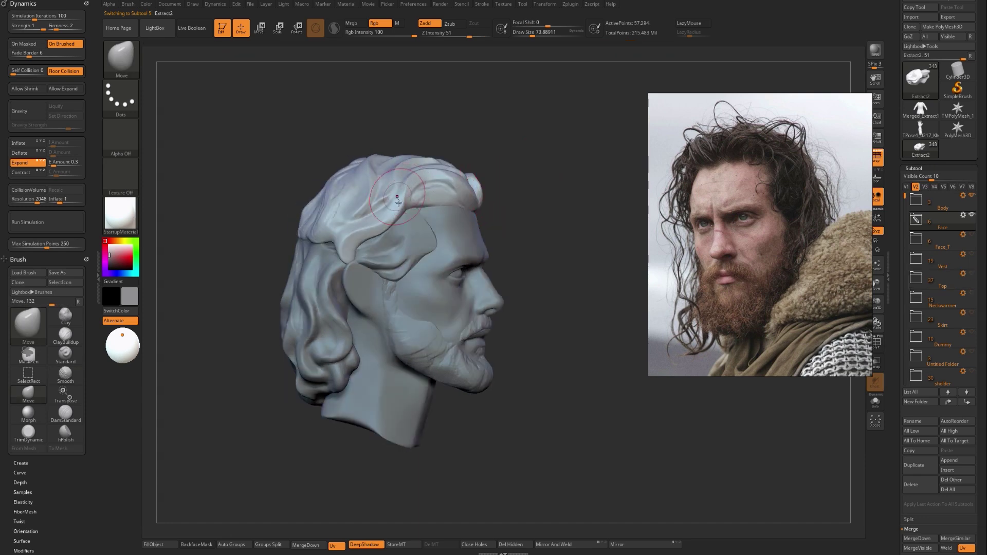
Make the top hair the active subtool and flatten its side locks above the ear with TrimDynamic at a draw size of about 80.
{"action": "left_click", "coordinate": [390, 206], "text": "alt"}
{"action": "key", "text": "b"}
{"action": "key", "text": "t"}
{"action": "key", "text": "d"}
{"action": "key", "text": "bracketright"}
{"action": "left_click_drag", "start_coordinate": [389, 206], "coordinate": [350, 237]}
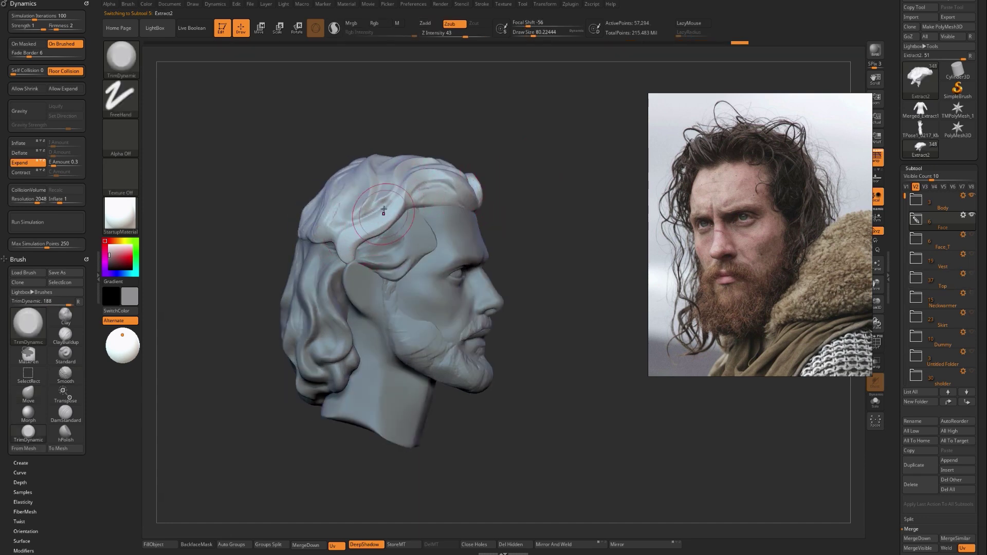
Build up volume on the top hair's side locks with ClayBuildup at a draw size of about 108.
{"action": "key", "text": "b"}
{"action": "key", "text": "c"}
{"action": "key", "text": "b"}
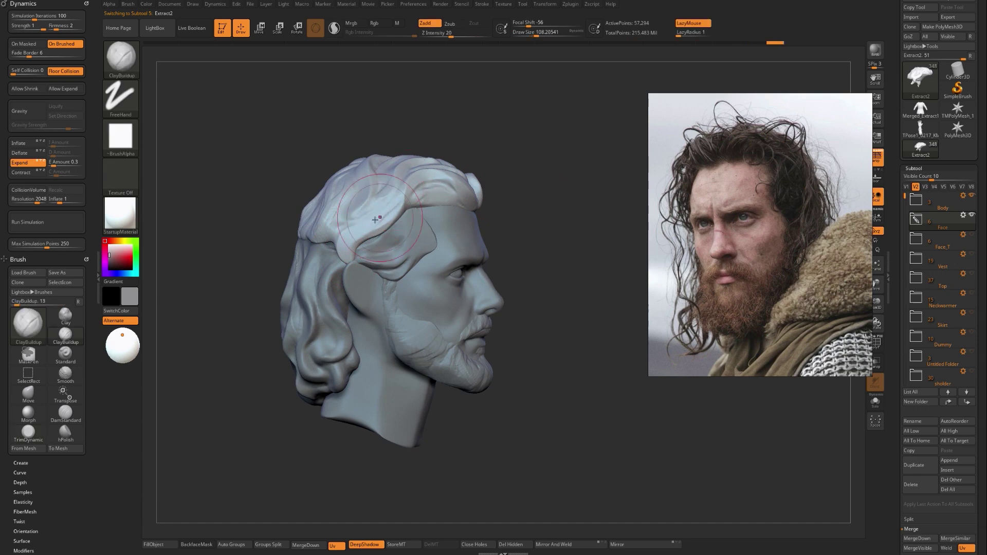
Polish the top hair with hPolish, using a mask over its front section, and clear the mask.
{"action": "key", "text": "b"}
{"action": "key", "text": "h"}
{"action": "key", "text": "p"}
{"action": "mouse_move", "coordinate": [224, 246]}
{"action": "left_mouse_down"}
{"action": "mouse_move", "coordinate": [329, 232]}
{"action": "mouse_move", "coordinate": [527, 177]}
{"action": "mouse_move", "coordinate": [414, 149]}
{"action": "mouse_move", "coordinate": [390, 337]}
{"action": "mouse_move", "coordinate": [464, 309]}
{"action": "left_mouse_up"}
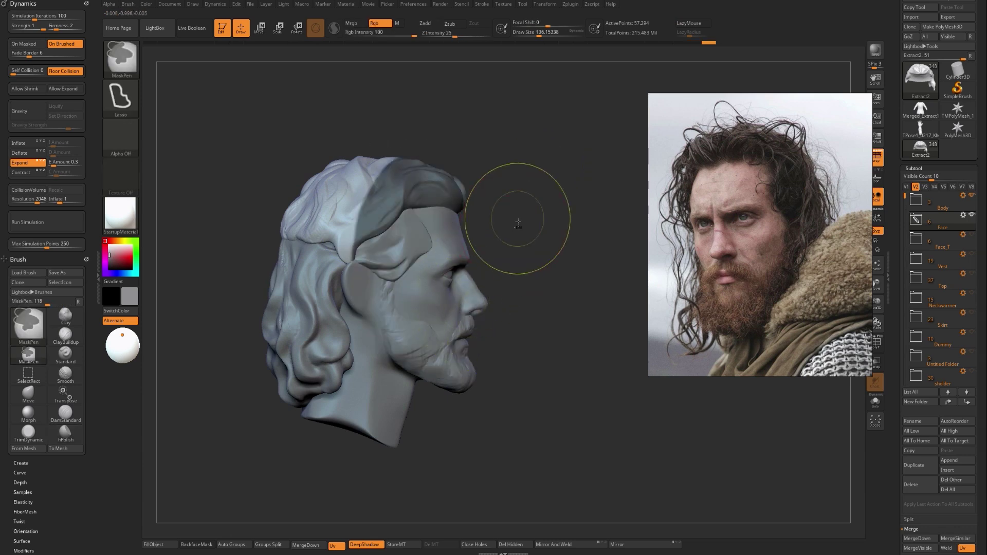
{"action": "left_click_drag", "start_coordinate": [518, 221], "coordinate": [535, 234], "text": "ctrl"}
Build up the front locks beside the forehead with ClayBuildup and polish them with hPolish at a draw size of about 71.
{"action": "key", "text": "s"}
{"action": "left_click_drag", "start_coordinate": [475, 183], "coordinate": [465, 183]}
{"action": "mouse_move", "coordinate": [506, 197]}
{"action": "left_mouse_down"}
{"action": "mouse_move", "coordinate": [437, 193]}
{"action": "mouse_move", "coordinate": [481, 193]}
{"action": "left_mouse_up"}
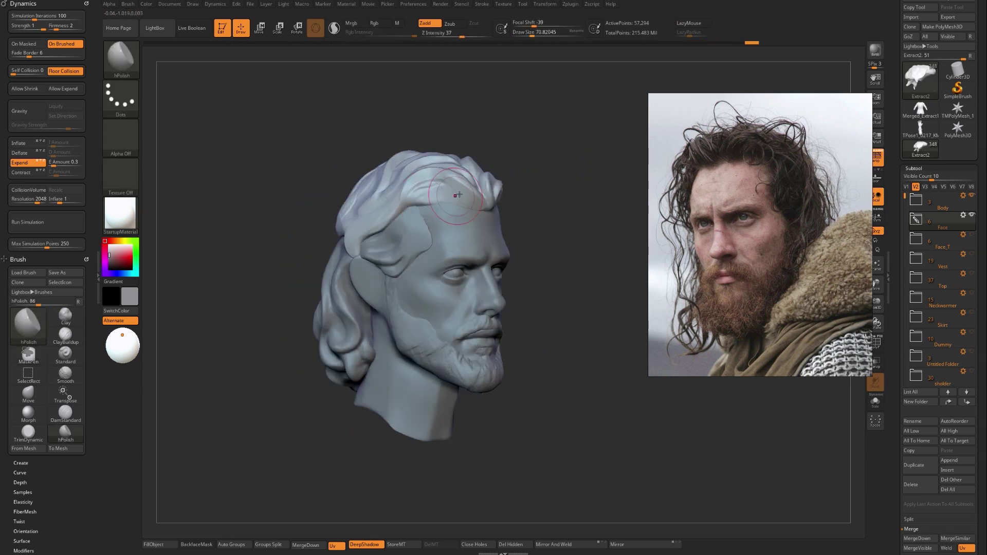
{"action": "key", "text": "b"}
{"action": "key", "text": "c"}
{"action": "key", "text": "b"}
{"action": "left_click_drag", "start_coordinate": [428, 182], "coordinate": [445, 181]}
{"action": "key", "text": "b"}
{"action": "key", "text": "h"}
{"action": "key", "text": "p"}
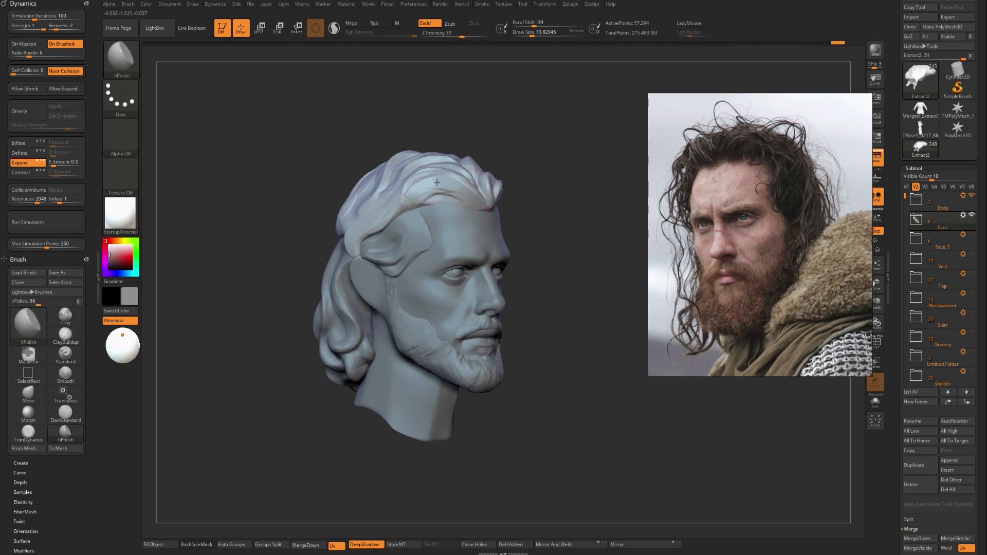
Add volume to the side lock sweeping back above the ear with ClayBuildup.
{"action": "key", "text": "b"}
{"action": "key", "text": "c"}
{"action": "key", "text": "b"}
{"action": "left_click_drag", "start_coordinate": [403, 192], "coordinate": [375, 235]}
Adjust the top hair's outer contour at the sides with the Move brush at a draw size of about 80.
{"action": "key", "text": "b"}
{"action": "key", "text": "m"}
{"action": "key", "text": "v"}
{"action": "right_click_drag", "start_coordinate": [376, 235], "coordinate": [329, 292], "text": "shift"}
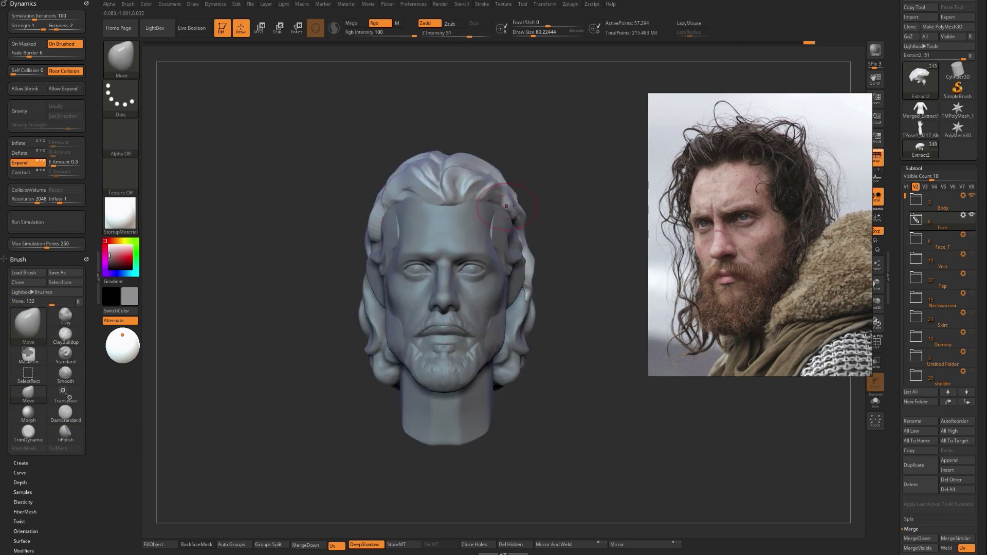
{"action": "right_click_drag", "start_coordinate": [507, 205], "coordinate": [524, 205]}
Build up the front locks on the opposite side with ClayBuildup at a draw size of about 59 and polish them with hPolish.
{"action": "key", "text": "b"}
{"action": "key", "text": "c"}
{"action": "key", "text": "b"}
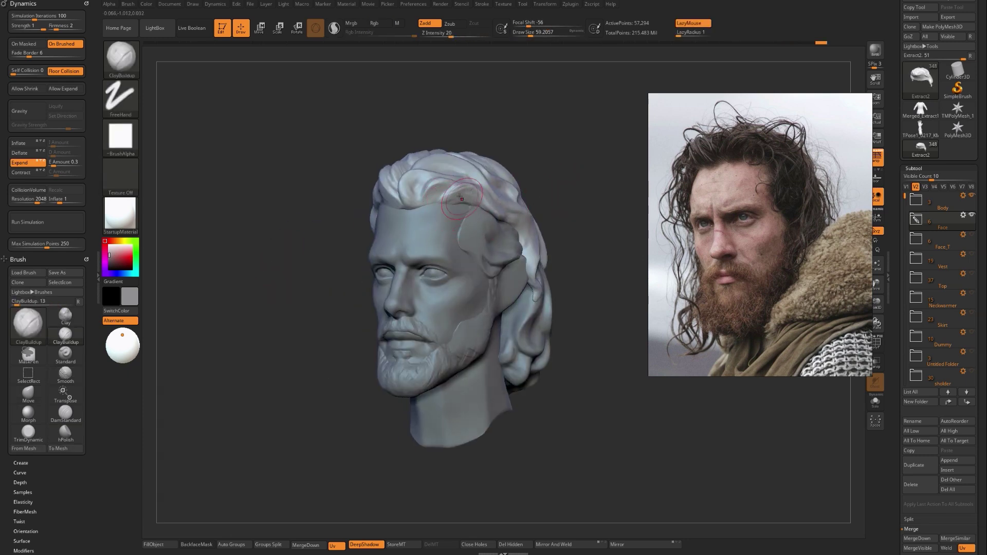
{"action": "key", "text": "b"}
{"action": "key", "text": "h"}
{"action": "key", "text": "p"}
{"action": "mouse_move", "coordinate": [558, 198]}
{"action": "right_mouse_down", "text": "shift"}
{"action": "mouse_move", "coordinate": [522, 207]}
{"action": "mouse_move", "coordinate": [571, 172]}
{"action": "mouse_move", "coordinate": [540, 198]}
{"action": "right_mouse_up", "text": "shift"}
Lasso-mask the rear section of the top hair and polish the hair with hPolish at a draw size of about 101.
{"action": "mouse_move", "coordinate": [293, 181]}
{"action": "left_mouse_down", "text": "ctrl"}
{"action": "mouse_move", "coordinate": [449, 146]}
{"action": "mouse_move", "coordinate": [443, 252]}
{"action": "mouse_move", "coordinate": [288, 329]}
{"action": "mouse_move", "coordinate": [301, 326]}
{"action": "left_mouse_up", "text": "ctrl"}
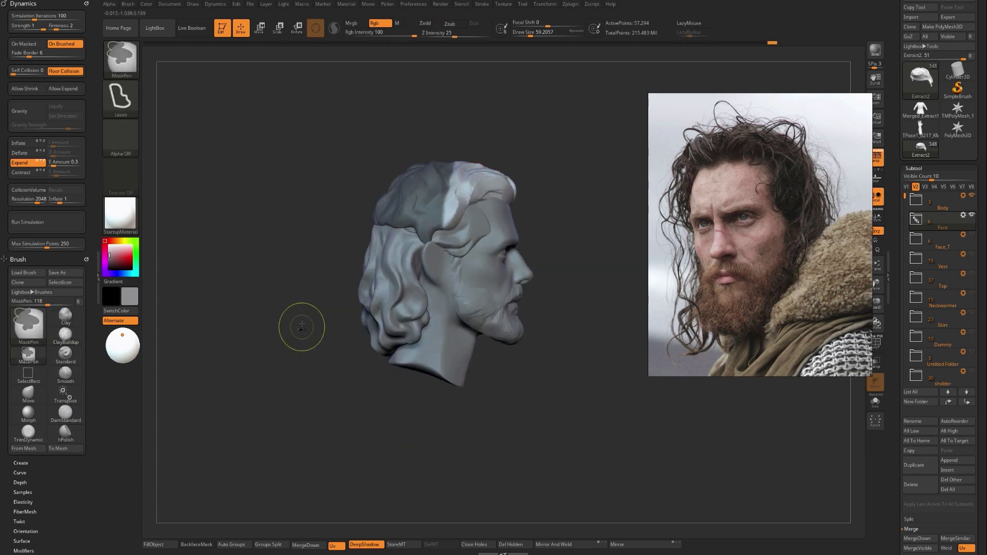
{"action": "right_click_drag", "start_coordinate": [303, 303], "coordinate": [379, 301], "text": "shift"}
{"action": "key", "text": "s"}
{"action": "left_click_drag", "start_coordinate": [451, 237], "coordinate": [457, 237]}
{"action": "left_click_drag", "start_coordinate": [462, 231], "coordinate": [473, 226]}
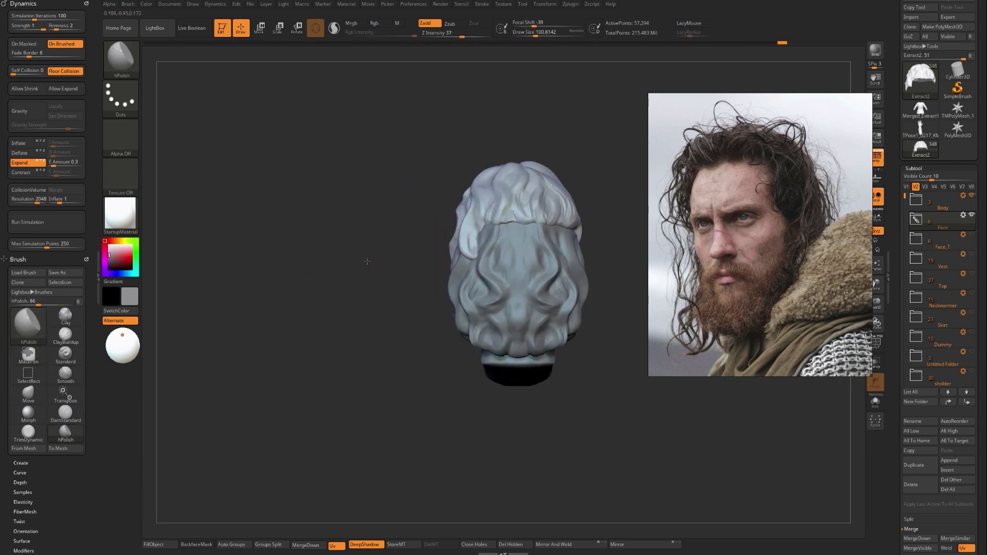
Reshape the top hair's rear contour with the Move brush.
{"action": "right_click_drag", "start_coordinate": [370, 267], "coordinate": [324, 274], "text": "alt"}
{"action": "key", "text": "s"}
{"action": "left_click_drag", "start_coordinate": [421, 246], "coordinate": [429, 246]}
{"action": "key", "text": "b"}
{"action": "key", "text": "m"}
{"action": "key", "text": "v"}
{"action": "left_click_drag", "start_coordinate": [430, 242], "coordinate": [405, 261]}
Select the back hair piece and adjust its side contour with the Move brush at a draw size of about 65.
{"action": "key", "text": "s"}
{"action": "left_click", "coordinate": [428, 268], "text": "alt"}
{"action": "mouse_move", "coordinate": [377, 262]}
{"action": "right_mouse_down", "text": "shift"}
{"action": "mouse_move", "coordinate": [430, 270]}
{"action": "mouse_move", "coordinate": [498, 256]}
{"action": "right_mouse_up", "text": "shift"}
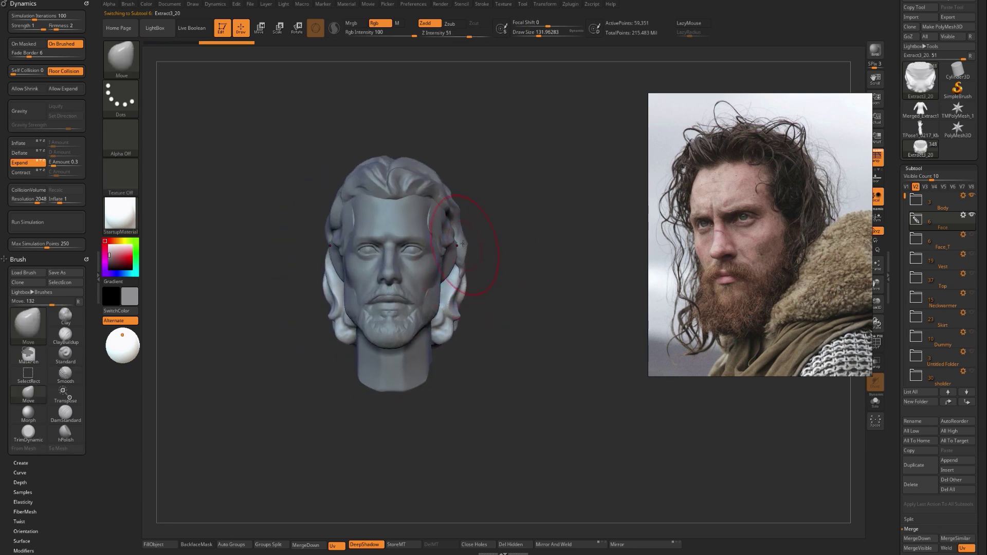
{"action": "right_click_drag", "start_coordinate": [474, 242], "coordinate": [492, 268]}
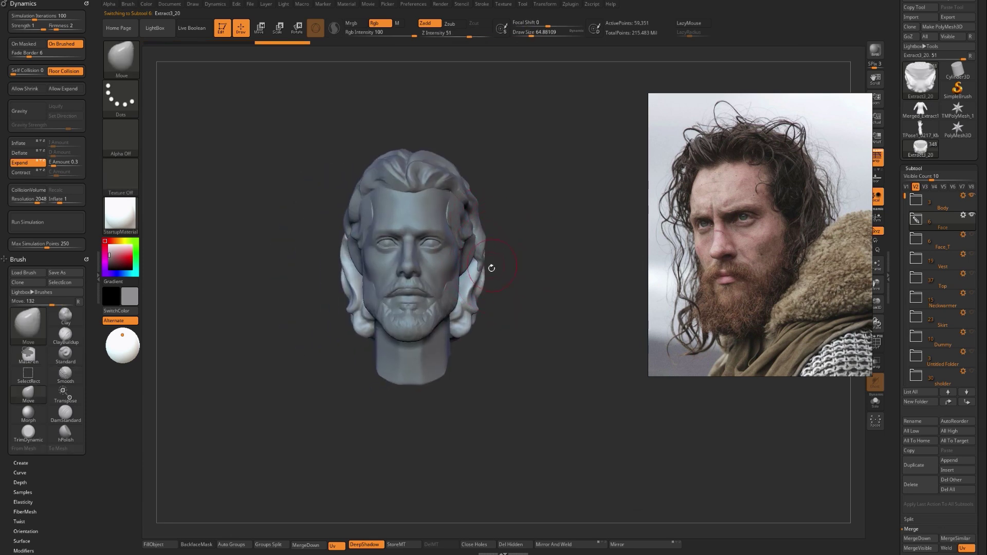
{"action": "left_click_drag", "start_coordinate": [475, 282], "coordinate": [474, 263]}
Select the top hair piece and reshape its side locks around the ear with the Move brush at draw sizes of about 80 to 145.
{"action": "left_click", "coordinate": [482, 244], "text": "alt"}
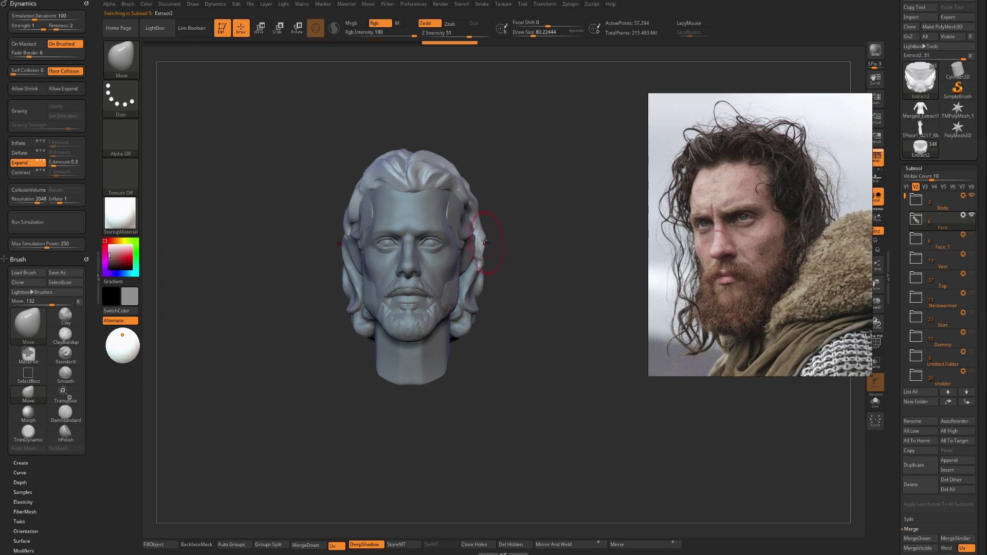
{"action": "left_click", "coordinate": [433, 270], "text": "alt"}
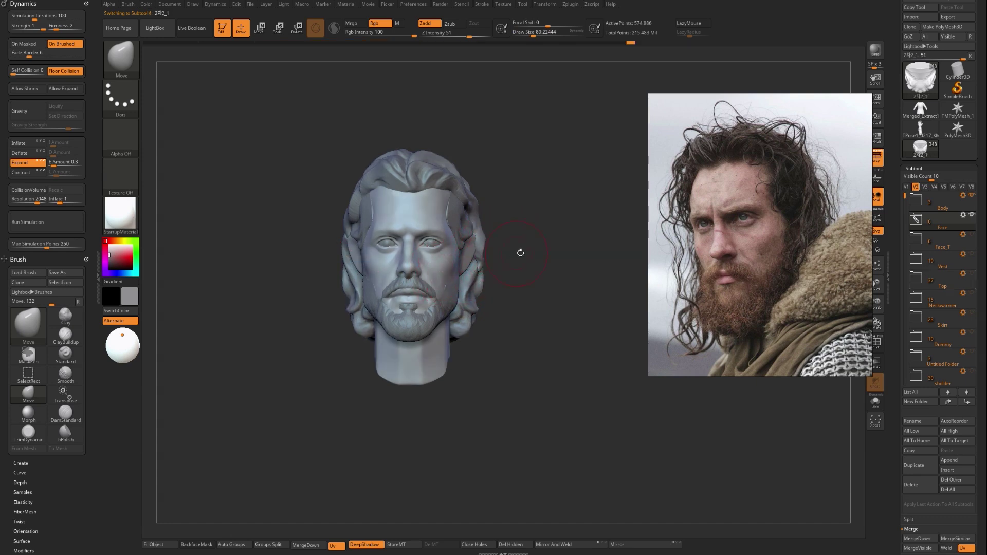
{"action": "mouse_move", "coordinate": [525, 266]}
{"action": "left_mouse_down"}
{"action": "mouse_move", "coordinate": [539, 256]}
{"action": "mouse_move", "coordinate": [536, 275]}
{"action": "mouse_move", "coordinate": [568, 265]}
{"action": "mouse_move", "coordinate": [518, 268]}
{"action": "mouse_move", "coordinate": [441, 236]}
{"action": "left_mouse_up"}
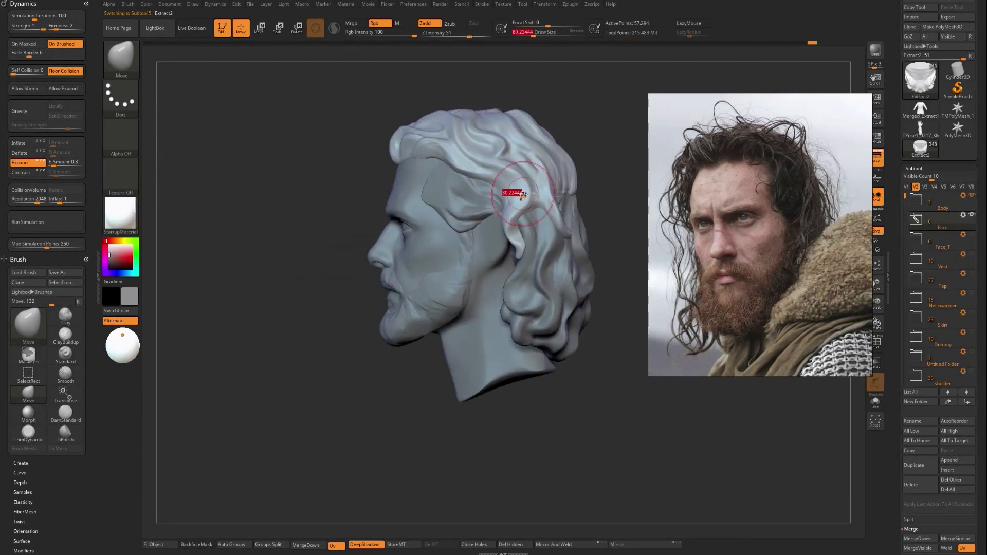
{"action": "left_click_drag", "start_coordinate": [334, 240], "coordinate": [396, 223]}
{"action": "right_click_drag", "start_coordinate": [376, 220], "coordinate": [293, 250]}
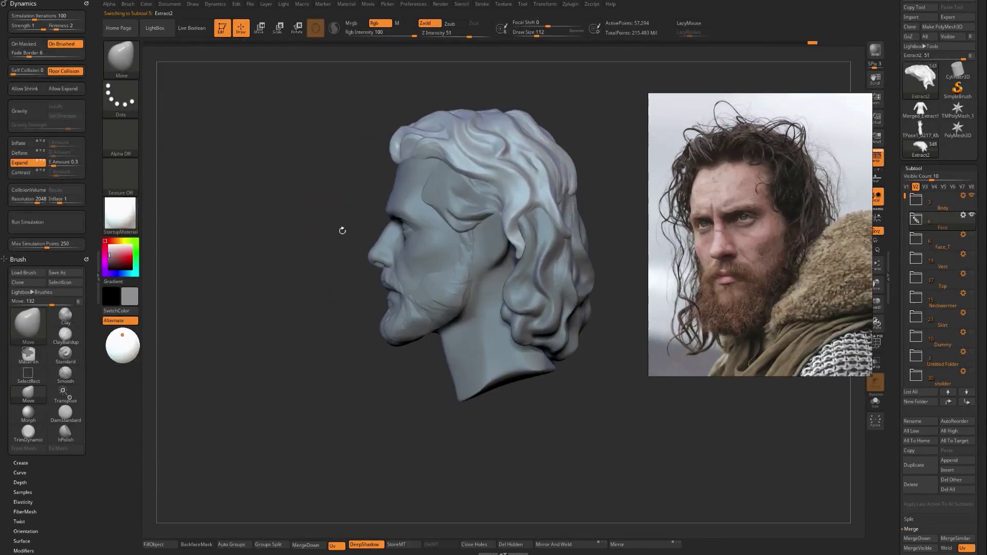
{"action": "key", "text": "bracketright"}
{"action": "left_click_drag", "start_coordinate": [518, 194], "coordinate": [476, 198]}
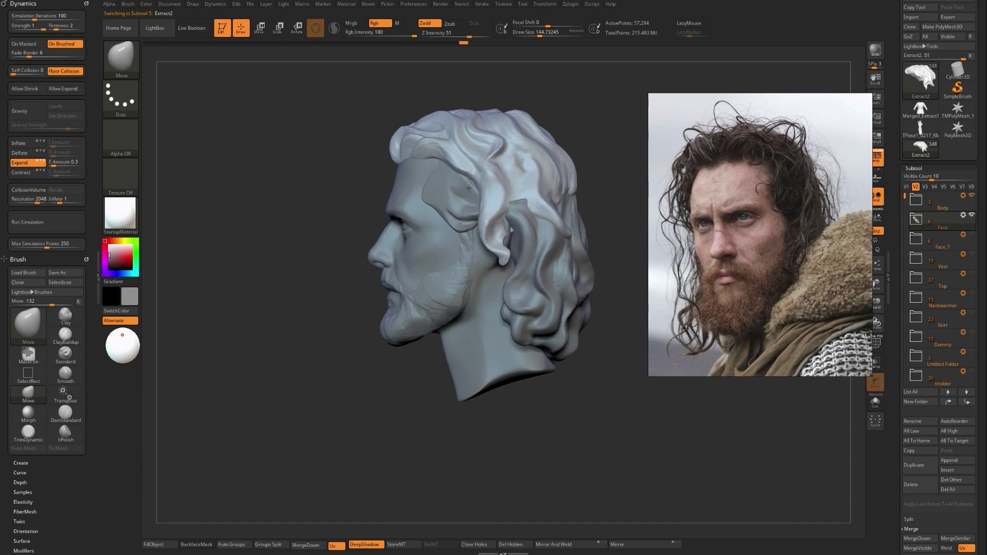
{"action": "right_click_drag", "start_coordinate": [499, 240], "coordinate": [512, 231]}
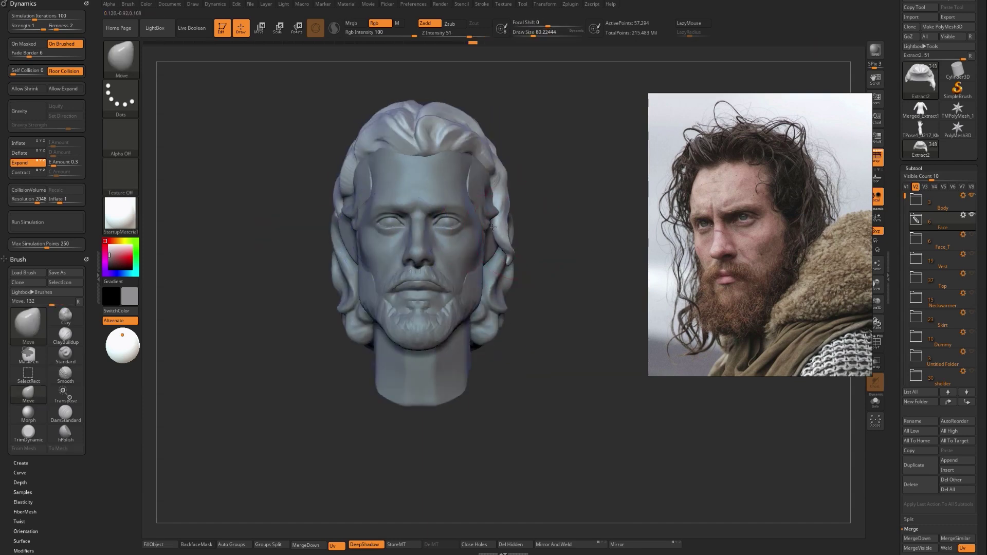
{"action": "left_click_drag", "start_coordinate": [500, 256], "coordinate": [498, 258]}
{"action": "mouse_move", "coordinate": [499, 236]}
{"action": "right_mouse_down"}
{"action": "mouse_move", "coordinate": [506, 242]}
{"action": "mouse_move", "coordinate": [278, 275]}
{"action": "mouse_move", "coordinate": [307, 285]}
{"action": "mouse_move", "coordinate": [255, 274]}
{"action": "right_mouse_up"}
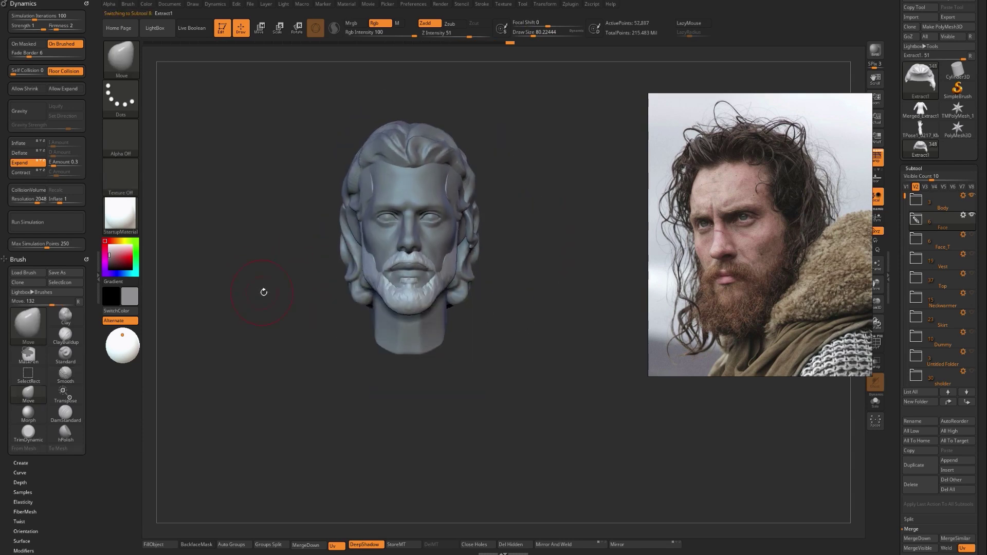
Select the back hair piece, reshape its lower curls with the Move brush at about 54 and polish it with hPolish at about 65.
{"action": "left_click", "coordinate": [351, 297], "text": "alt"}
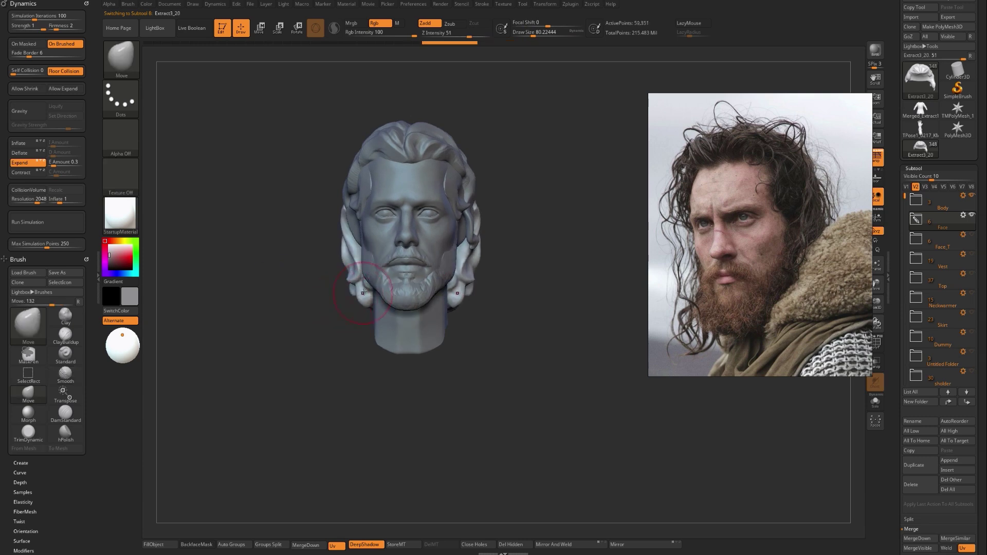
{"action": "left_click_drag", "start_coordinate": [324, 313], "coordinate": [363, 282]}
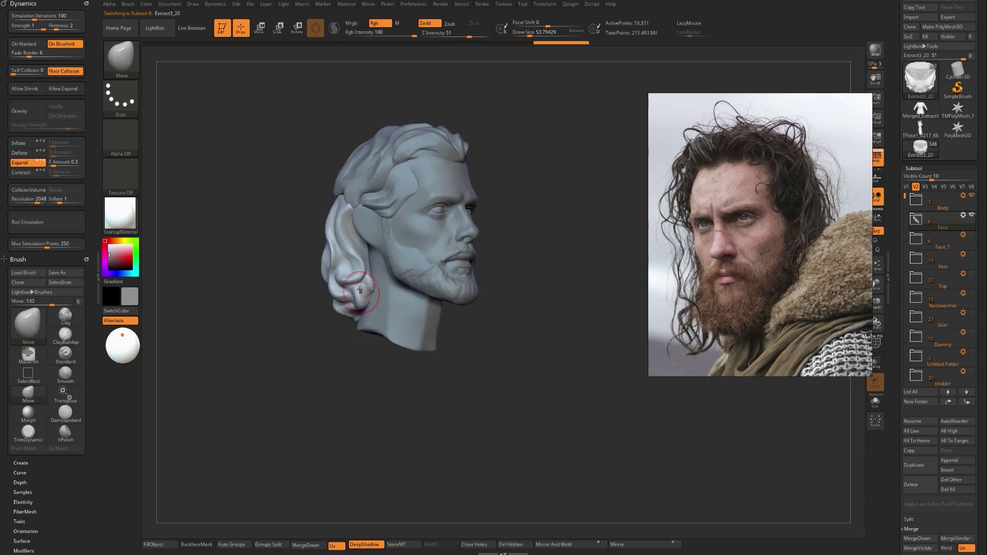
{"action": "key", "text": "b"}
{"action": "key", "text": "h"}
{"action": "key", "text": "p"}
{"action": "key", "text": "bracketright"}
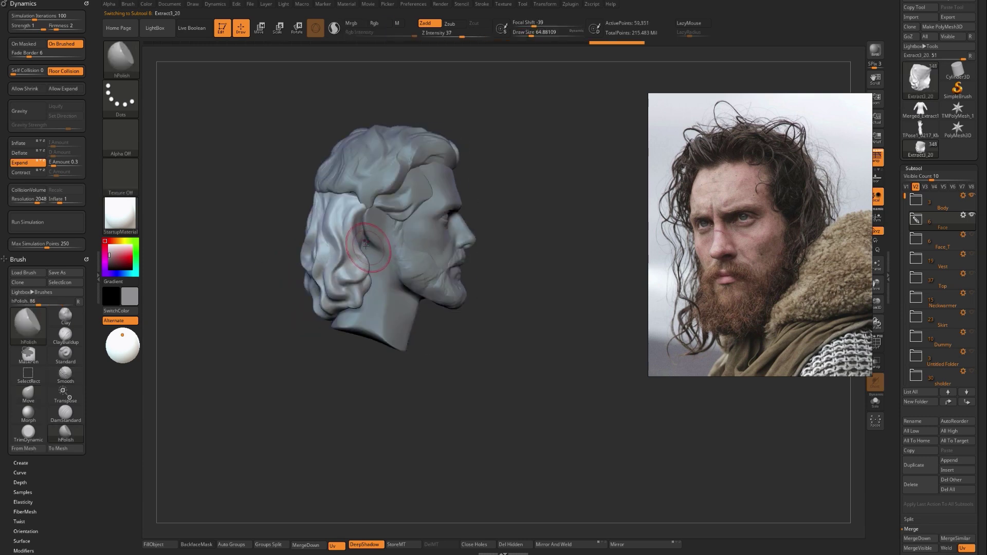
Adjust the back hair's front edge behind the ear with the Move brush at a draw size of about 44.
{"action": "key", "text": "b"}
{"action": "key", "text": "m"}
{"action": "key", "text": "v"}
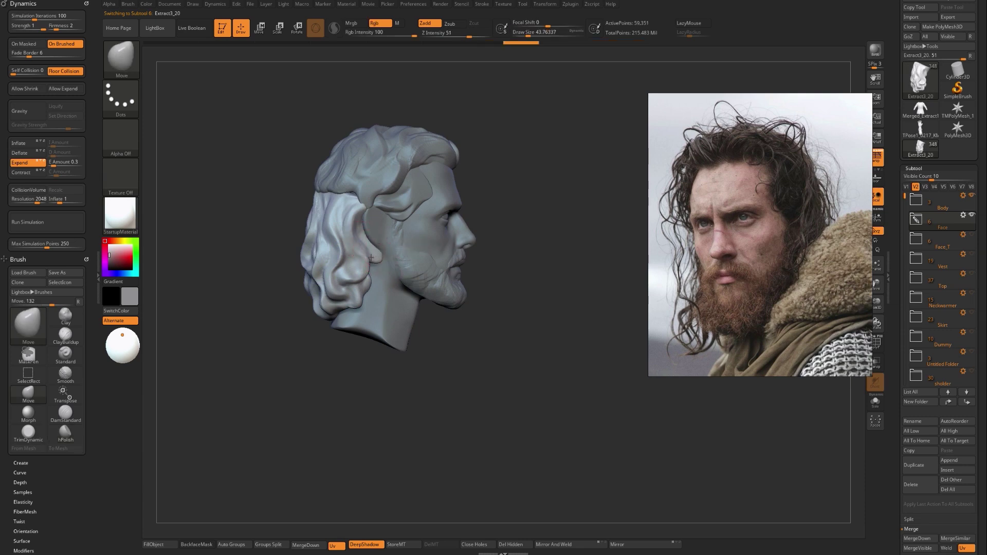
{"action": "key", "text": "ctrl+shift+z"}
{"action": "left_click_drag", "start_coordinate": [581, 255], "coordinate": [522, 257], "text": "shift"}
{"action": "mouse_move", "coordinate": [252, 263]}
{"action": "left_mouse_down", "text": "alt"}
{"action": "mouse_move", "coordinate": [291, 267]}
{"action": "mouse_move", "coordinate": [308, 303]}
{"action": "mouse_move", "coordinate": [330, 297]}
{"action": "left_mouse_up", "text": "alt"}
Select the beard piece, adjust its sideburn end with the Move brush and polish it with hPolish at a draw size of about 59.
{"action": "left_click", "coordinate": [375, 285], "text": "alt"}
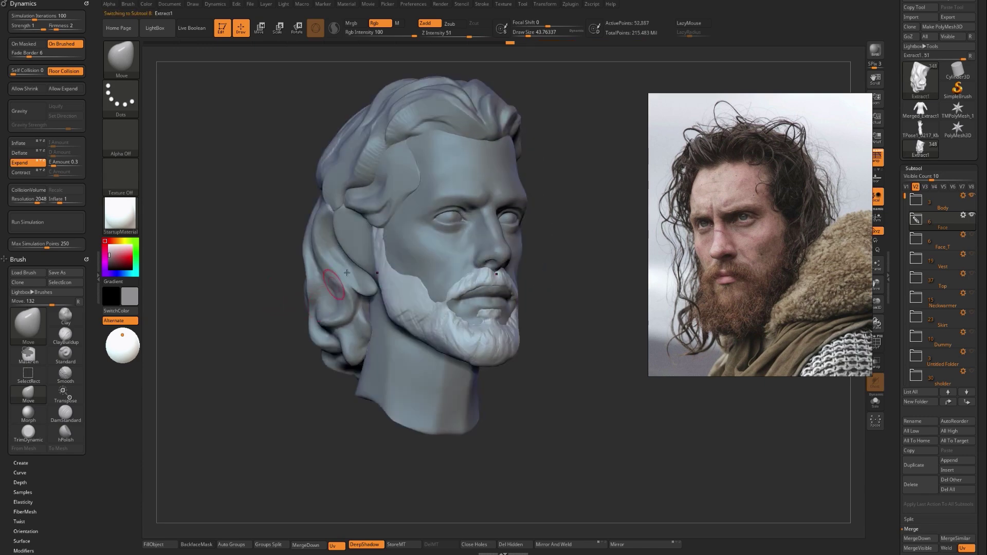
{"action": "key", "text": "s"}
{"action": "left_click_drag", "start_coordinate": [377, 261], "coordinate": [381, 261]}
{"action": "key", "text": "b"}
{"action": "key", "text": "h"}
{"action": "key", "text": "p"}
{"action": "left_click_drag", "start_coordinate": [275, 298], "coordinate": [515, 217]}
{"action": "left_click_drag", "start_coordinate": [599, 195], "coordinate": [462, 233]}
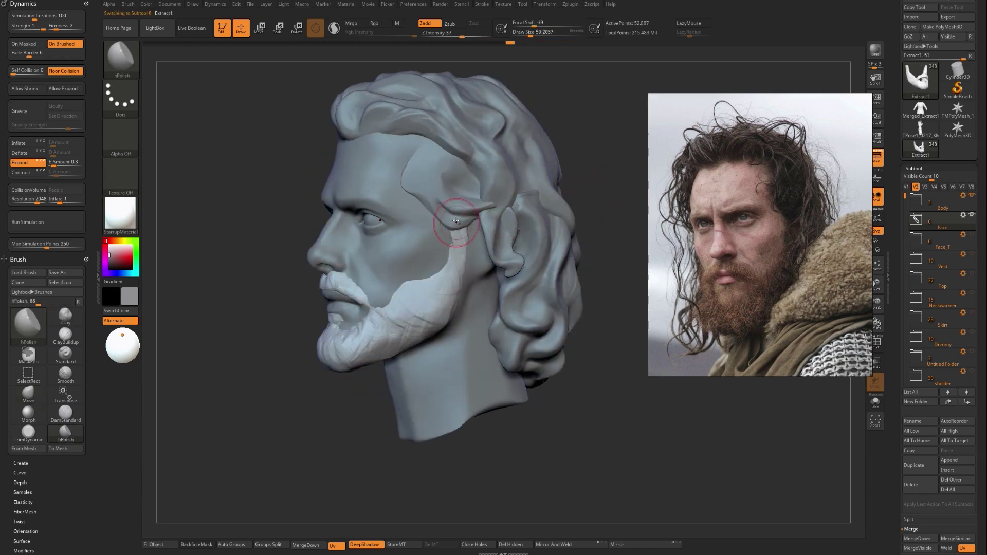
Expand the Face folder and merge the temple hair subtool Extract3_19 down with the beard subtool Extract1.
{"action": "left_click", "coordinate": [459, 225], "text": "alt"}
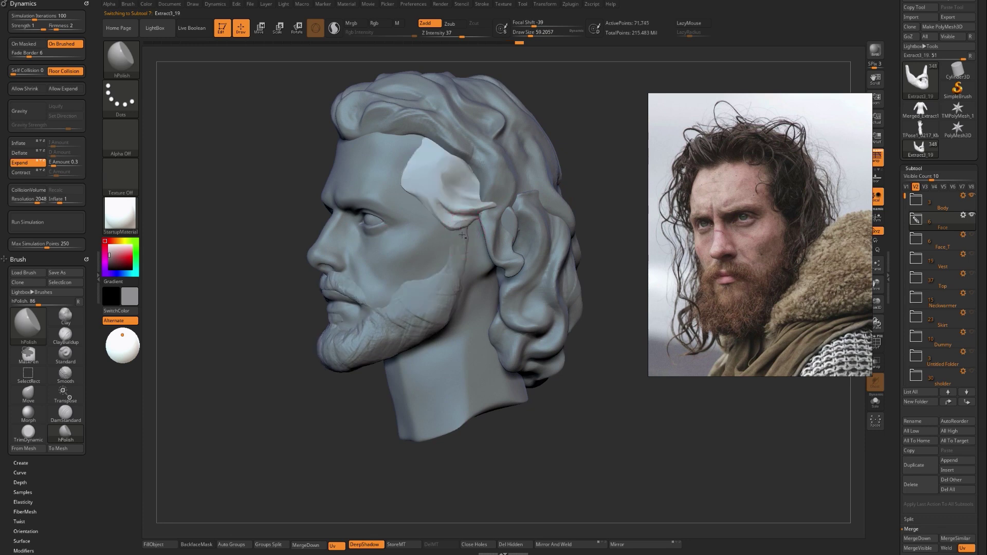
{"action": "left_click", "coordinate": [464, 237], "text": "alt"}
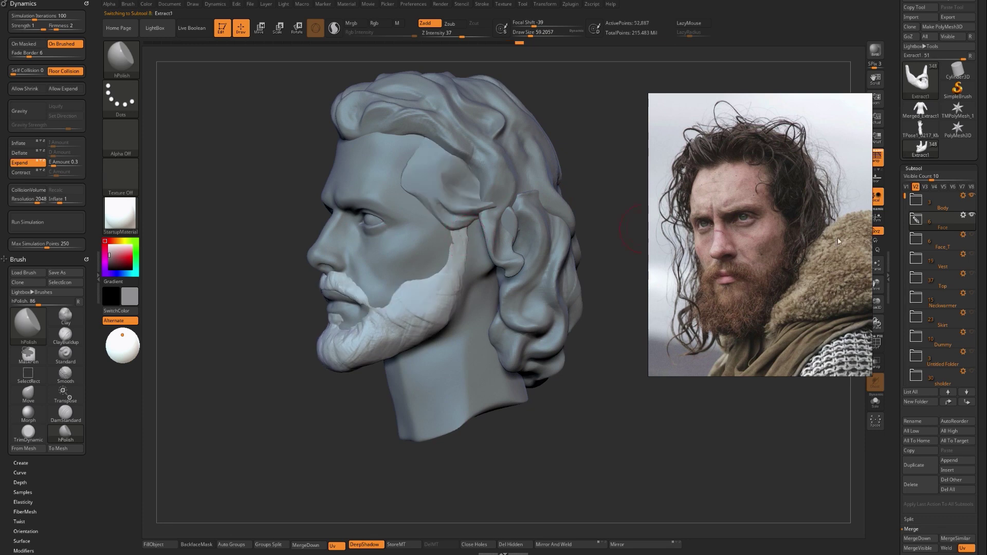
{"action": "left_click", "coordinate": [916, 220]}
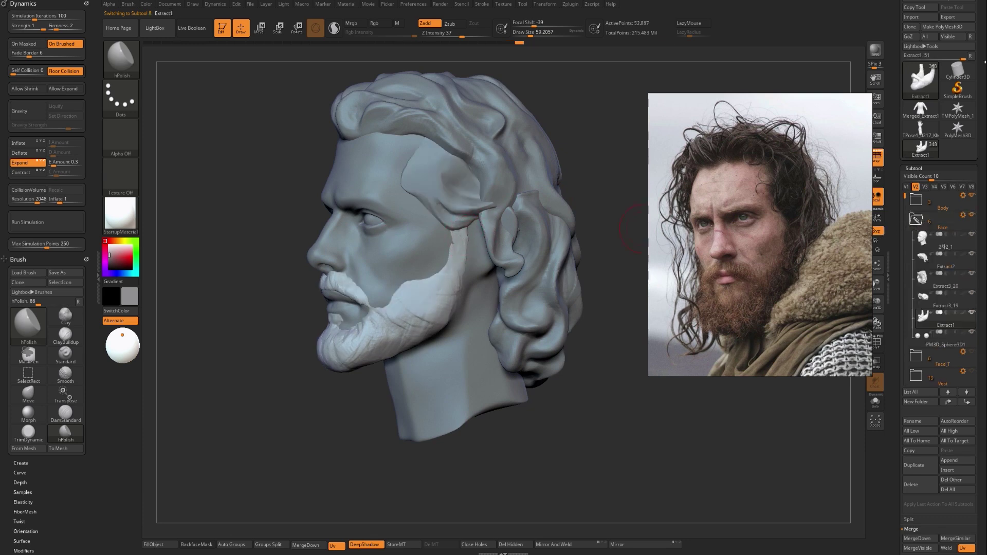
{"action": "key", "text": "alt+Up"}
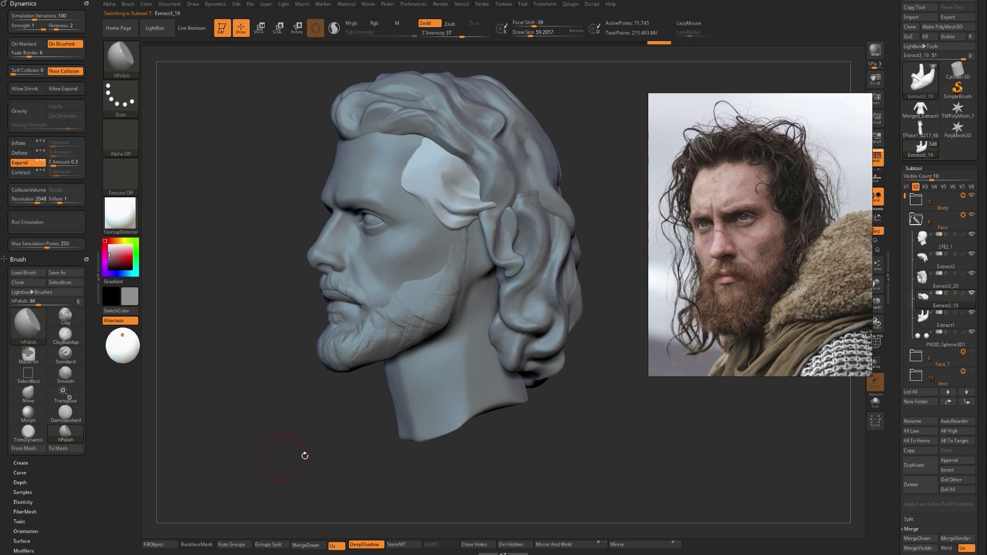
{"action": "left_click", "coordinate": [306, 545]}
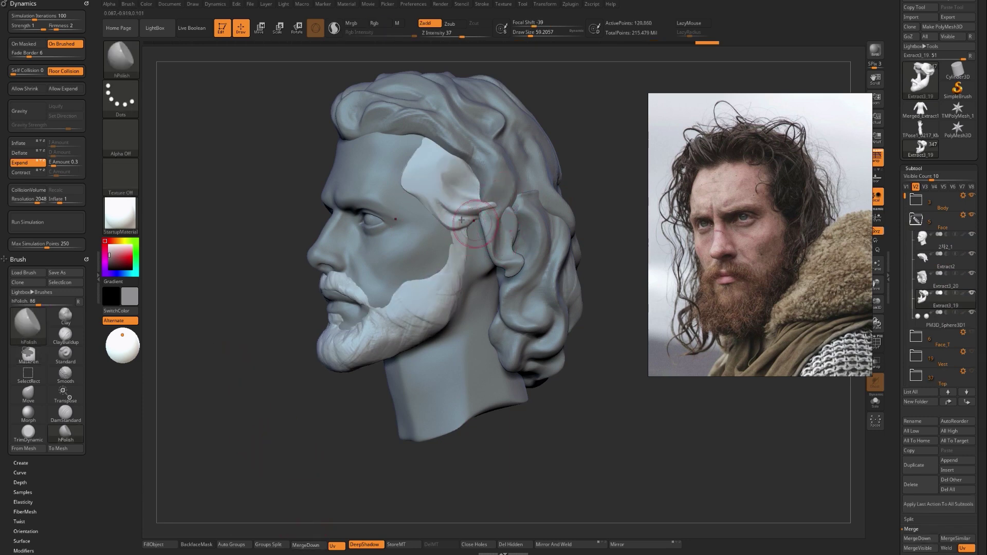
Bridge the temple hair and sideburn with ClayBuildup, using backface masking, and the Move brush at a draw size of about 59.
{"action": "key", "text": "b"}
{"action": "key", "text": "c"}
{"action": "key", "text": "b"}
{"action": "left_click", "coordinate": [196, 545]}
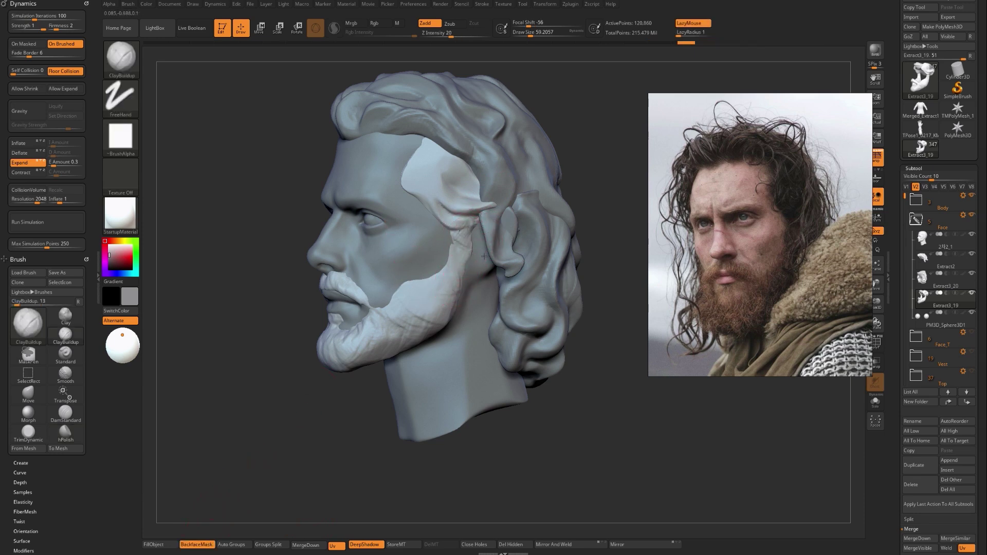
{"action": "key", "text": "b"}
{"action": "key", "text": "m"}
{"action": "key", "text": "v"}
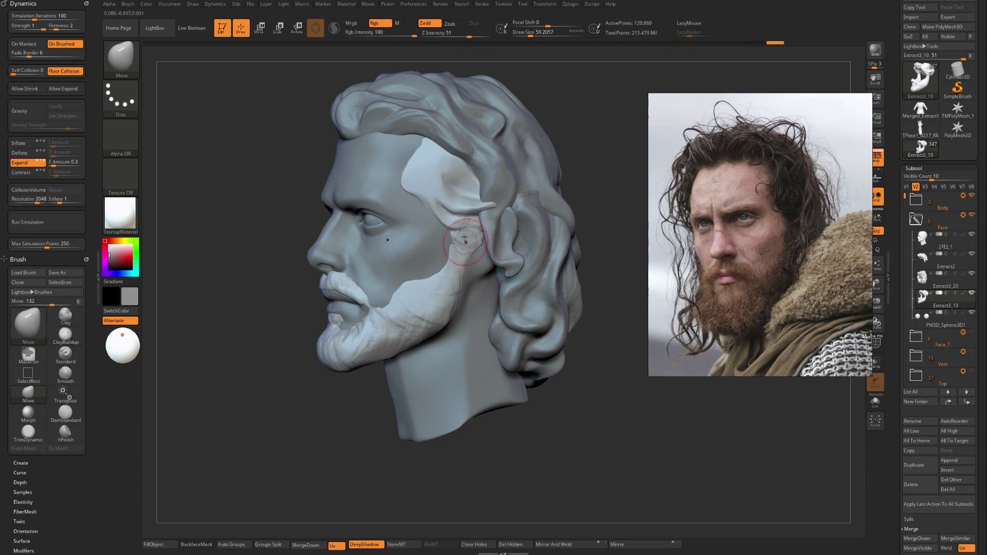
{"action": "key", "text": "b"}
{"action": "key", "text": "c"}
{"action": "key", "text": "b"}
{"action": "left_click_drag", "start_coordinate": [177, 320], "coordinate": [300, 317]}
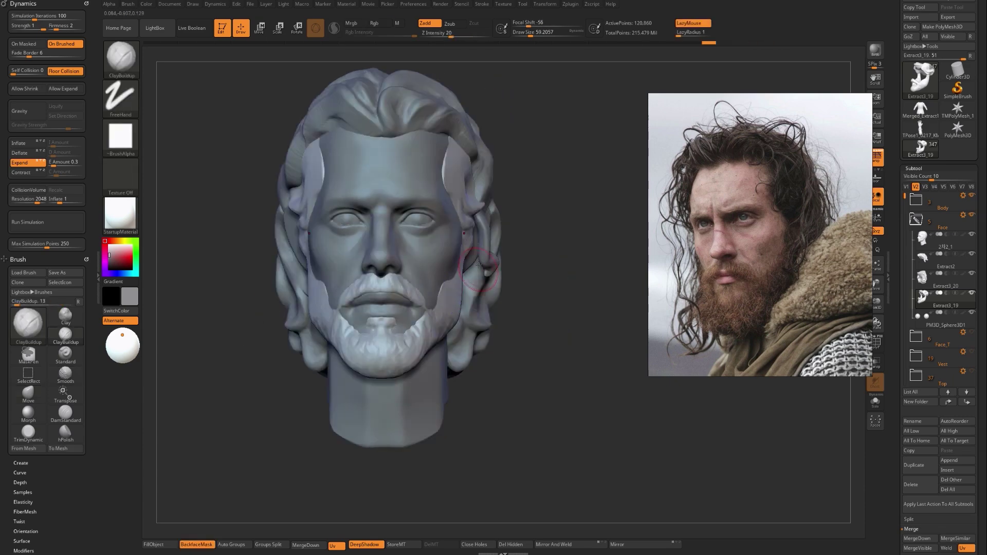
Shape the sideburn's rear edge with the Move brush at a draw size of about 59, and apply Mirror And Weld to the merged piece.
{"action": "right_click_drag", "start_coordinate": [538, 242], "coordinate": [486, 234]}
{"action": "key", "text": "b"}
{"action": "key", "text": "m"}
{"action": "key", "text": "v"}
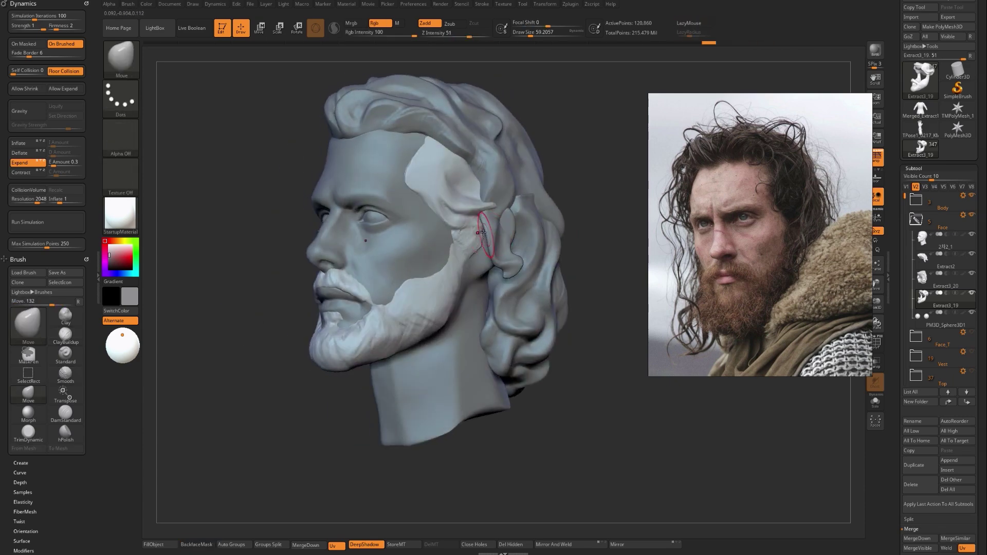
{"action": "right_click_drag", "start_coordinate": [595, 227], "coordinate": [502, 419]}
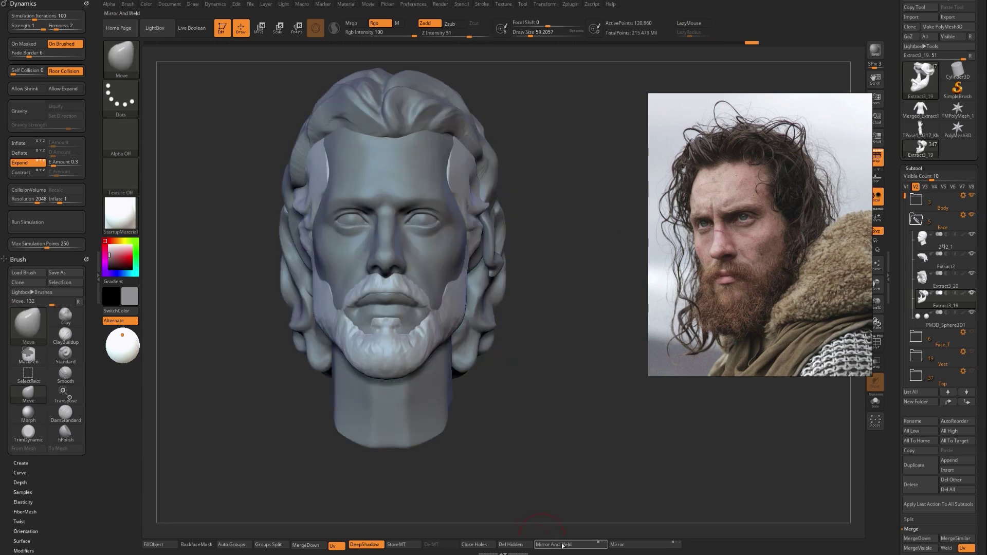
Build up the sideburn below the temple hair on the opposite side with ClayBuildup at a draw size of about 22.
{"action": "right_click_drag", "start_coordinate": [562, 315], "coordinate": [329, 211]}
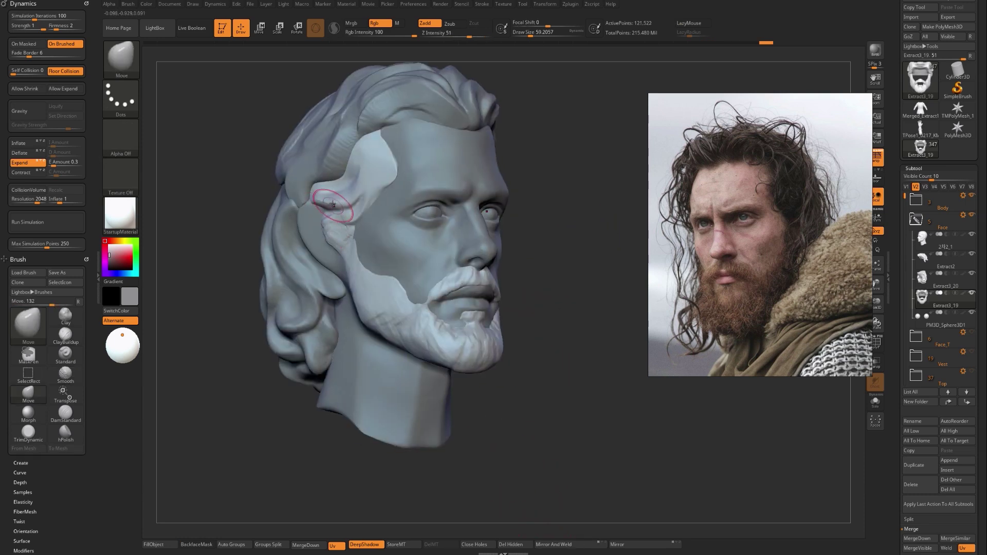
{"action": "key", "text": "b"}
{"action": "key", "text": "c"}
{"action": "key", "text": "b"}
{"action": "right_click_drag", "start_coordinate": [189, 216], "coordinate": [315, 238]}
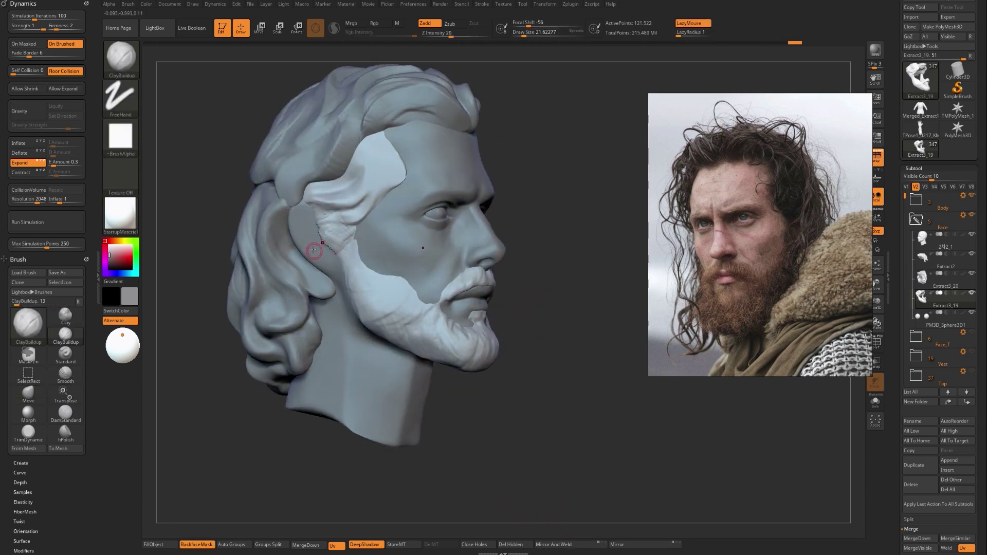
Reshape the sideburn's rear and front edges with the Move brush at draw sizes of about 31 and 49.
{"action": "key", "text": "b"}
{"action": "key", "text": "m"}
{"action": "key", "text": "v"}
{"action": "left_click_drag", "start_coordinate": [307, 249], "coordinate": [308, 210]}
{"action": "right_click_drag", "start_coordinate": [298, 208], "coordinate": [123, 188]}
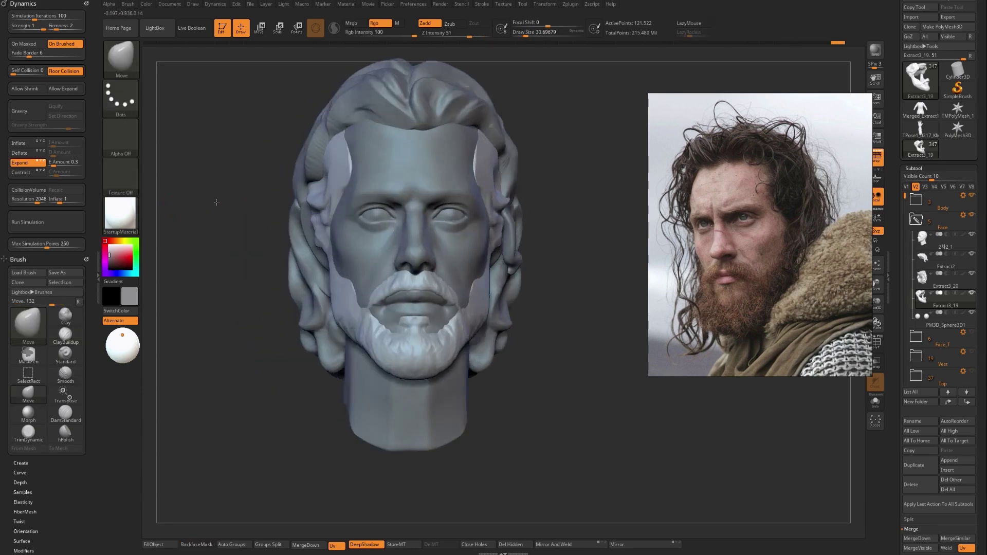
{"action": "right_click_drag", "start_coordinate": [202, 203], "coordinate": [344, 234]}
{"action": "key", "text": "bracketright"}
{"action": "key", "text": "bracketright"}
{"action": "left_click_drag", "start_coordinate": [356, 232], "coordinate": [375, 230]}
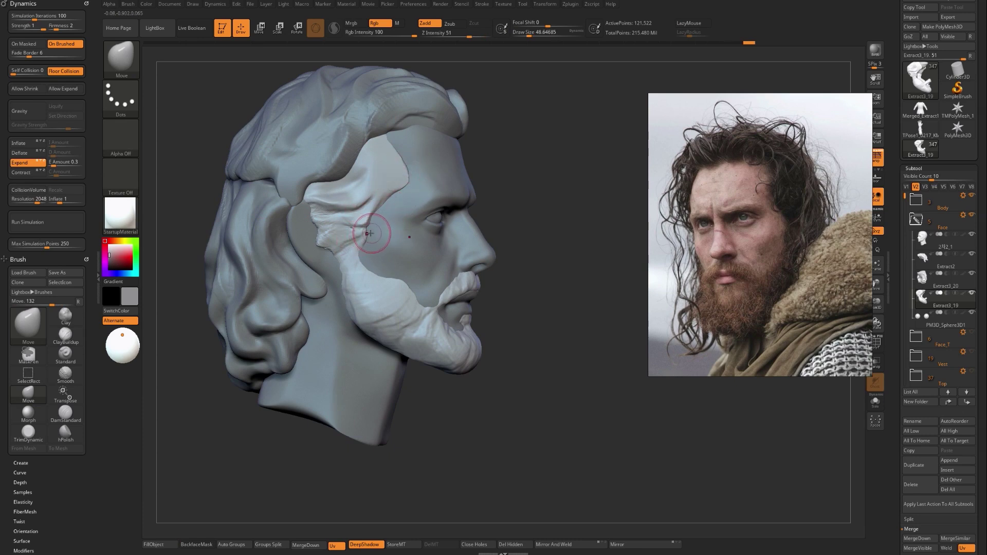
Polish the reshaped sideburn with hPolish at a draw size of about 49.
{"action": "key", "text": "b"}
{"action": "key", "text": "h"}
{"action": "key", "text": "p"}
{"action": "left_click_drag", "start_coordinate": [360, 246], "coordinate": [363, 242]}
{"action": "mouse_move", "coordinate": [591, 234]}
{"action": "right_mouse_down"}
{"action": "mouse_move", "coordinate": [255, 296]}
{"action": "mouse_move", "coordinate": [245, 279]}
{"action": "right_mouse_up"}
Select the head and polish the side of the jaw with hPolish at a draw size of about 97.
{"action": "left_click", "coordinate": [405, 348], "text": "alt"}
{"action": "mouse_move", "coordinate": [344, 379]}
{"action": "right_mouse_down"}
{"action": "mouse_move", "coordinate": [348, 396]}
{"action": "mouse_move", "coordinate": [339, 396]}
{"action": "mouse_move", "coordinate": [353, 401]}
{"action": "mouse_move", "coordinate": [337, 393]}
{"action": "right_mouse_up"}
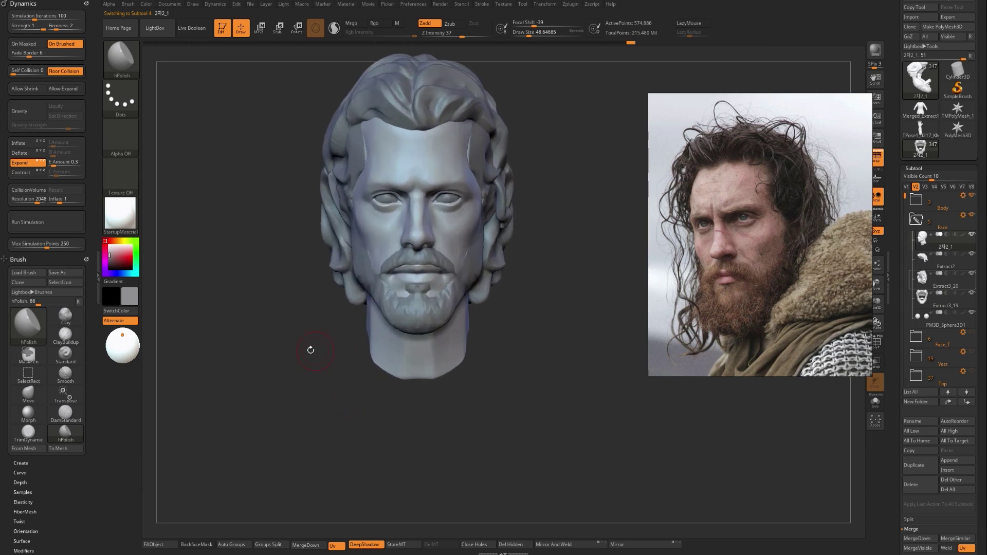
{"action": "right_click_drag", "start_coordinate": [310, 351], "coordinate": [310, 372], "text": "ctrl"}
{"action": "key", "text": "s"}
{"action": "left_click_drag", "start_coordinate": [343, 302], "coordinate": [352, 302]}
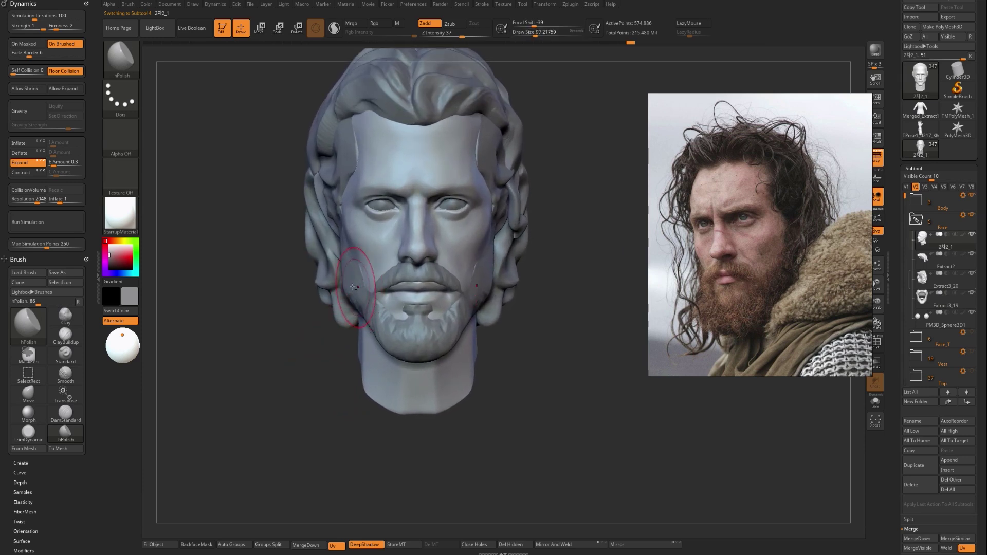
Select the merged beard piece and reshape its jawline and chin area with the Move brush at a draw size of about 87.
{"action": "left_click", "coordinate": [359, 280], "text": "alt"}
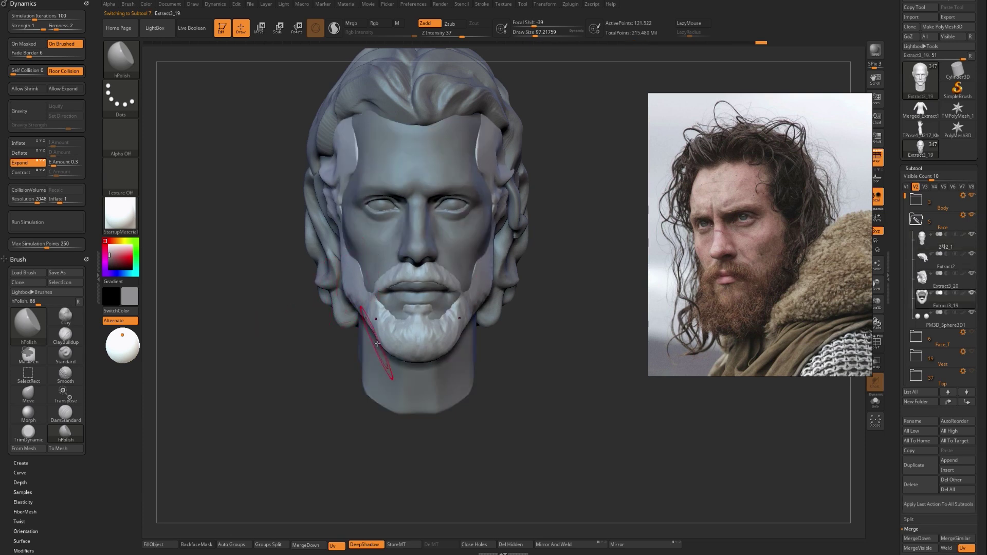
{"action": "key", "text": "b"}
{"action": "key", "text": "m"}
{"action": "key", "text": "v"}
{"action": "left_click_drag", "start_coordinate": [382, 344], "coordinate": [435, 329]}
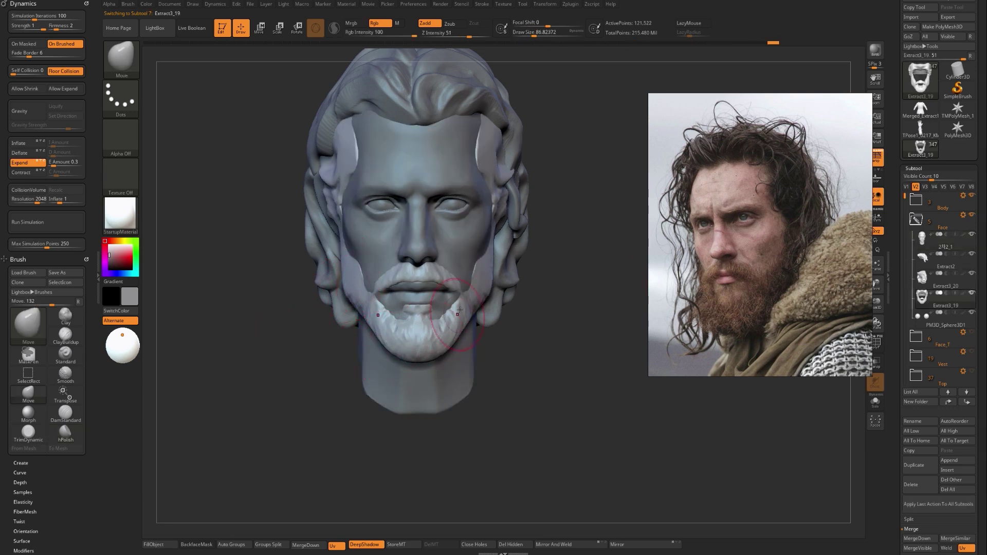
Adjust the beard's outer contour along the cheeks and jaw with the Move brush at draw sizes of about 77 to 101.
{"action": "key", "text": "bracketleft"}
{"action": "left_click_drag", "start_coordinate": [367, 286], "coordinate": [364, 285]}
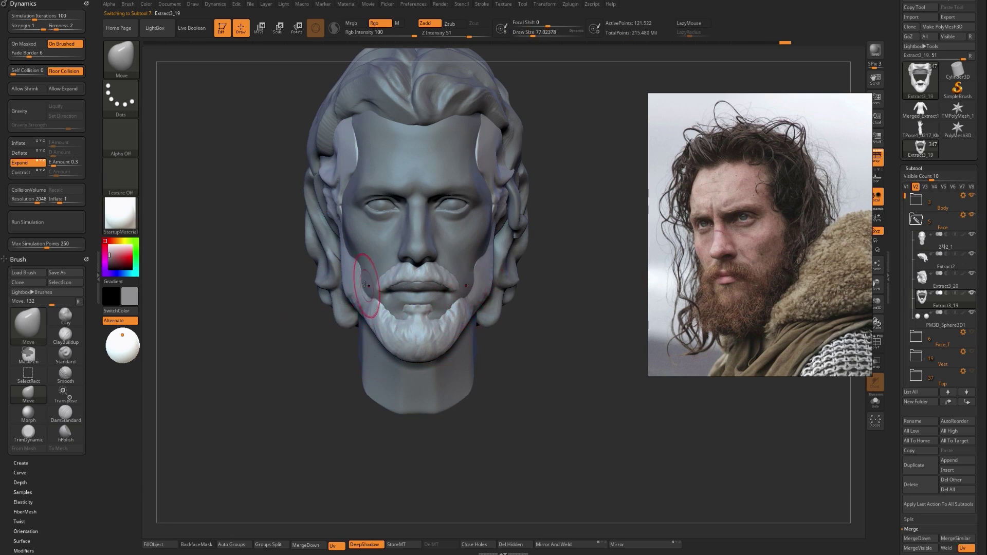
{"action": "mouse_move", "coordinate": [300, 284]}
{"action": "left_mouse_down"}
{"action": "mouse_move", "coordinate": [345, 286]}
{"action": "mouse_move", "coordinate": [332, 308]}
{"action": "mouse_move", "coordinate": [319, 304]}
{"action": "mouse_move", "coordinate": [337, 320]}
{"action": "left_mouse_up"}
{"action": "left_click_drag", "start_coordinate": [319, 290], "coordinate": [312, 283]}
{"action": "left_click_drag", "start_coordinate": [520, 258], "coordinate": [471, 265], "text": "shift"}
{"action": "key", "text": "]"}
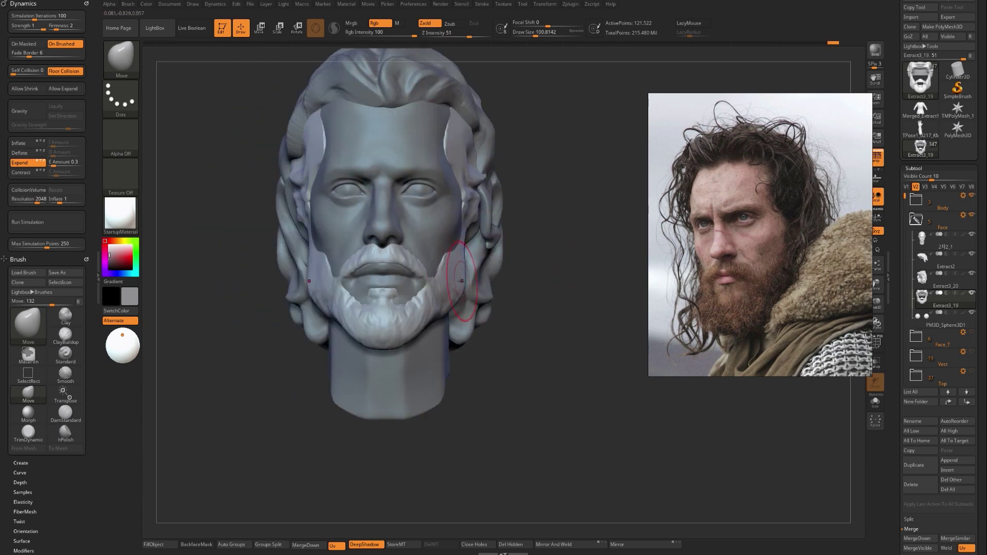
Bring the frontal portrait into view on the reference board and polish the beard's side along the jaw with hPolish at a draw size of about 120.
{"action": "key", "text": "b"}
{"action": "key", "text": "h"}
{"action": "key", "text": "p"}
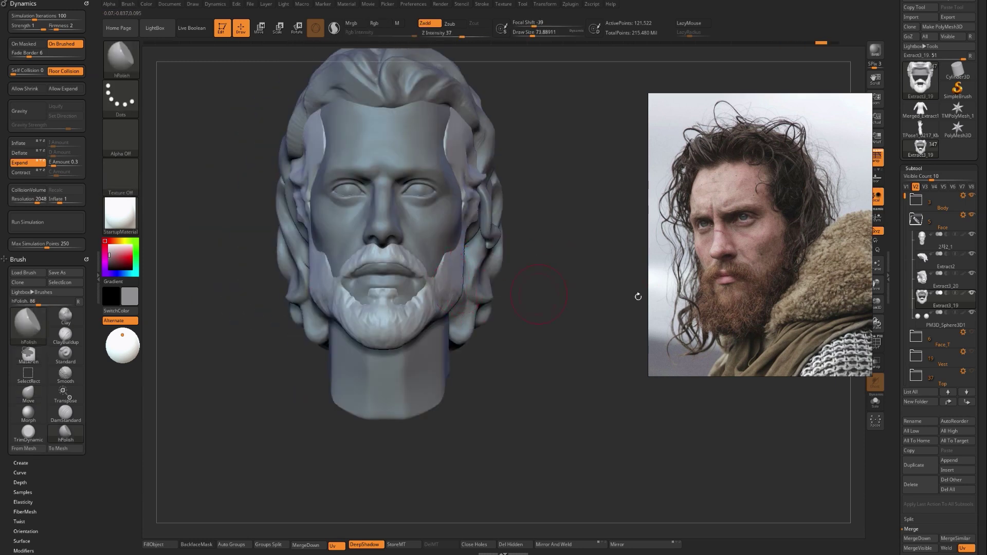
{"action": "scroll", "coordinate": [797, 223], "scroll_direction": "down", "scroll_amount": 3}
{"action": "middle_click_drag", "start_coordinate": [800, 276], "coordinate": [611, 235]}
{"action": "scroll", "coordinate": [813, 261], "scroll_direction": "down", "scroll_amount": 2}
{"action": "scroll", "coordinate": [809, 246], "scroll_direction": "down", "scroll_amount": 2}
{"action": "scroll", "coordinate": [809, 245], "scroll_direction": "up", "scroll_amount": 5}
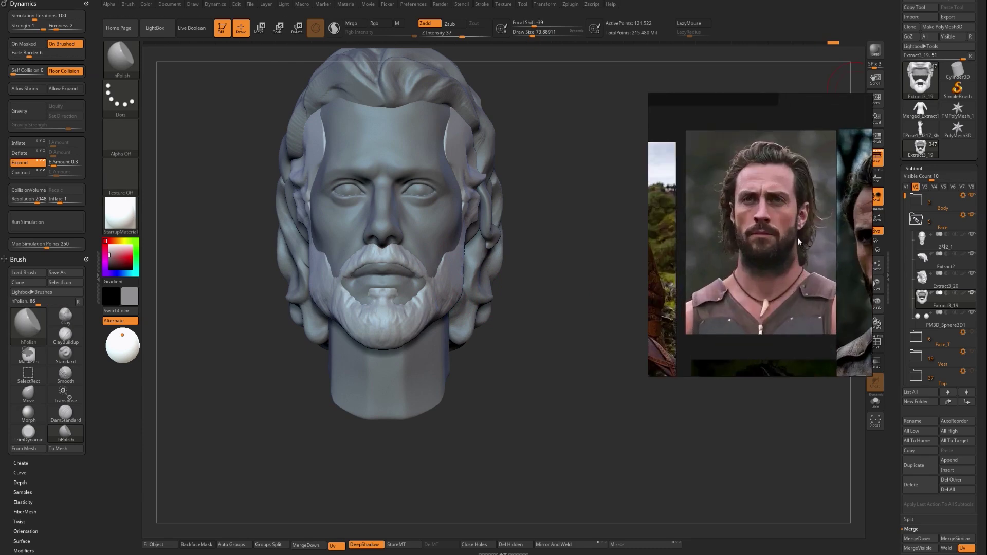
{"action": "mouse_move", "coordinate": [489, 303]}
{"action": "left_mouse_down"}
{"action": "mouse_move", "coordinate": [534, 273]}
{"action": "mouse_move", "coordinate": [437, 278]}
{"action": "mouse_move", "coordinate": [462, 291]}
{"action": "mouse_move", "coordinate": [447, 301]}
{"action": "mouse_move", "coordinate": [465, 290]}
{"action": "left_mouse_up"}
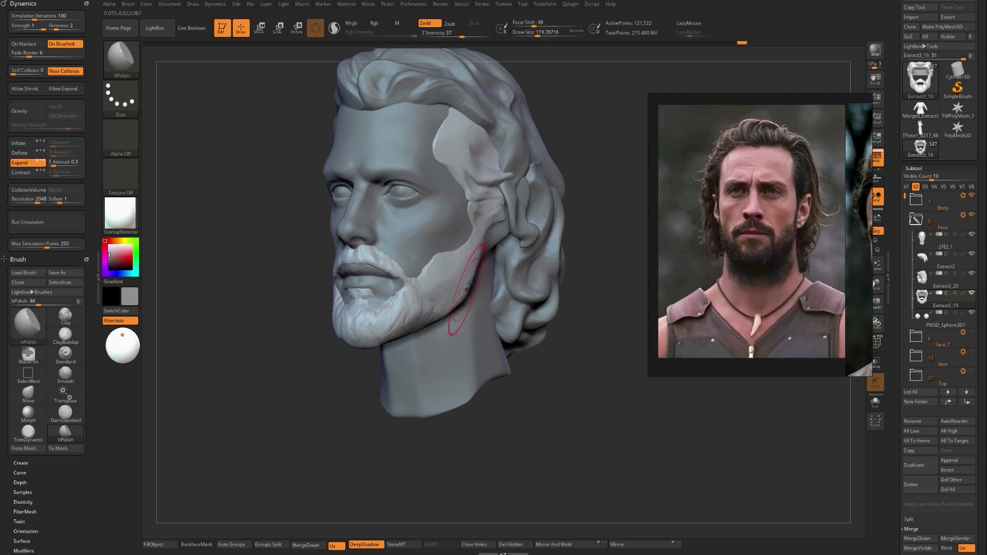
{"action": "left_click_drag", "start_coordinate": [216, 329], "coordinate": [262, 332], "text": "shift"}
Reshape the beard's jawline and chin with the Move brush at a draw size of about 94.
{"action": "key", "text": "b"}
{"action": "key", "text": "m"}
{"action": "key", "text": "v"}
{"action": "left_click_drag", "start_coordinate": [473, 302], "coordinate": [461, 302]}
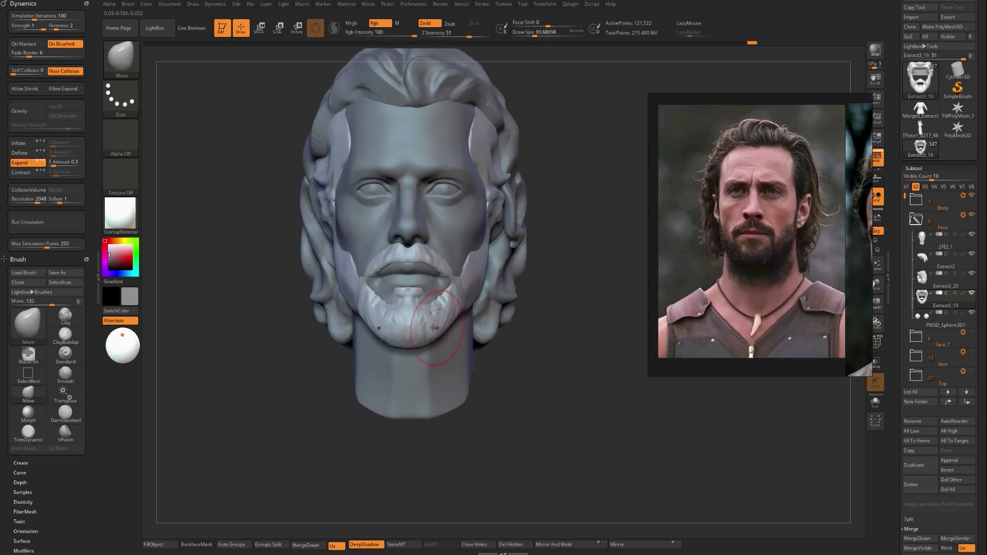
{"action": "mouse_move", "coordinate": [423, 333]}
{"action": "left_mouse_down"}
{"action": "mouse_move", "coordinate": [417, 327]}
{"action": "mouse_move", "coordinate": [436, 319]}
{"action": "mouse_move", "coordinate": [417, 295]}
{"action": "left_mouse_up"}
{"action": "key", "text": "bracketright"}
{"action": "key", "text": "b"}
{"action": "key", "text": "h"}
{"action": "key", "text": "p"}
{"action": "key", "text": "b"}
{"action": "key", "text": "m"}
{"action": "key", "text": "v"}
{"action": "key", "text": "s"}
{"action": "mouse_move", "coordinate": [429, 261]}
{"action": "left_mouse_down"}
{"action": "mouse_move", "coordinate": [412, 256]}
{"action": "mouse_move", "coordinate": [379, 275]}
{"action": "mouse_move", "coordinate": [360, 255]}
{"action": "left_mouse_up"}
{"action": "key", "text": "ctrl+z"}
{"action": "key", "text": "bracketleft"}
Select the head and polish the area between the nose and eye with hPolish at a draw size of about 80.
{"action": "left_click_drag", "start_coordinate": [264, 298], "coordinate": [284, 324], "text": "alt"}
{"action": "left_click", "coordinate": [385, 348], "text": "alt"}
{"action": "mouse_move", "coordinate": [383, 366]}
{"action": "left_mouse_down"}
{"action": "mouse_move", "coordinate": [369, 394]}
{"action": "mouse_move", "coordinate": [379, 409]}
{"action": "mouse_move", "coordinate": [442, 396]}
{"action": "mouse_move", "coordinate": [512, 361]}
{"action": "left_mouse_up"}
{"action": "left_click_drag", "start_coordinate": [567, 348], "coordinate": [565, 373], "text": "shift"}
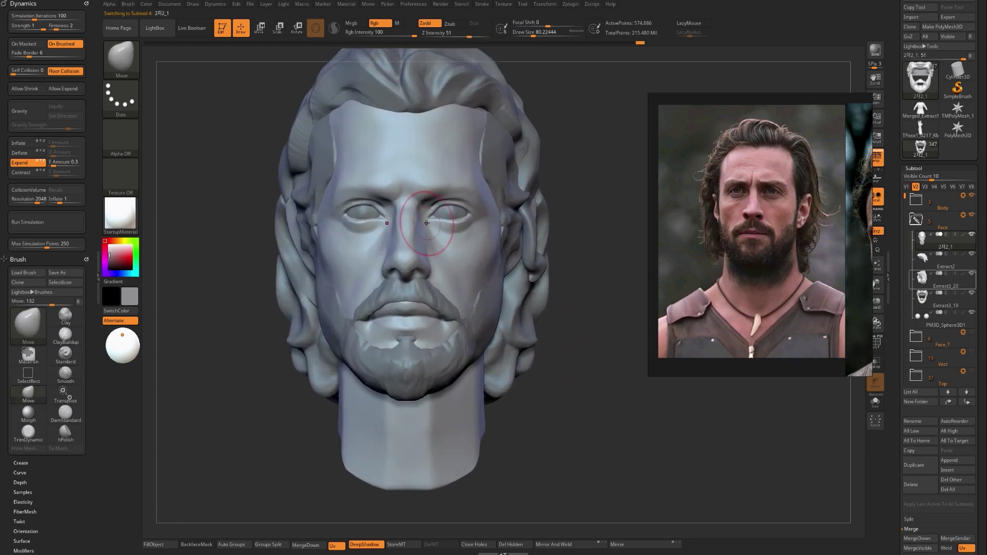
{"action": "key", "text": "s"}
{"action": "key", "text": "b"}
{"action": "key", "text": "h"}
{"action": "key", "text": "p"}
{"action": "left_click_drag", "start_coordinate": [419, 234], "coordinate": [469, 224]}
{"action": "key", "text": "s"}
{"action": "key", "text": "bracketright"}
{"action": "key", "text": "s"}
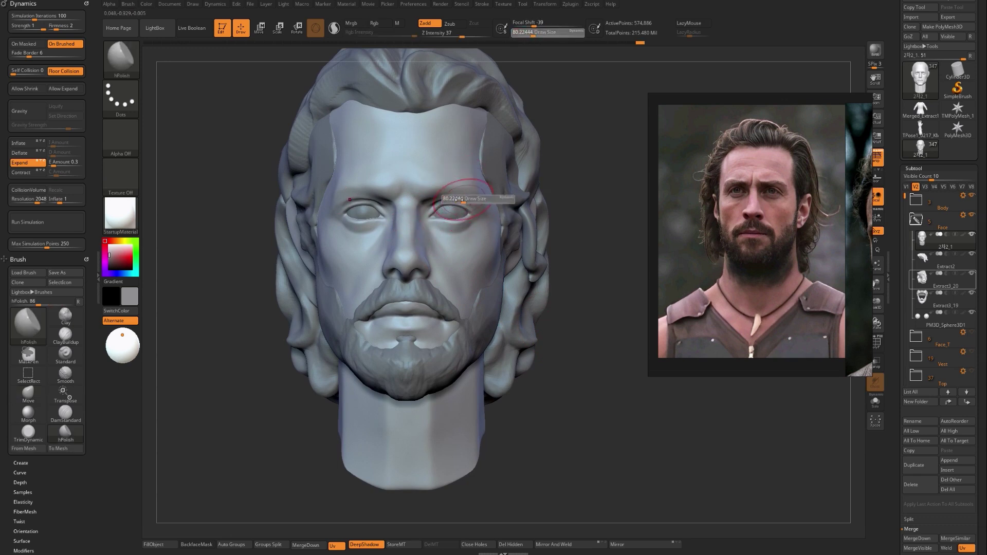
Reshape the upper eyelid and brow area with the Move brush at draw sizes of about 51 to 108.
{"action": "key", "text": "b"}
{"action": "key", "text": "m"}
{"action": "key", "text": "v"}
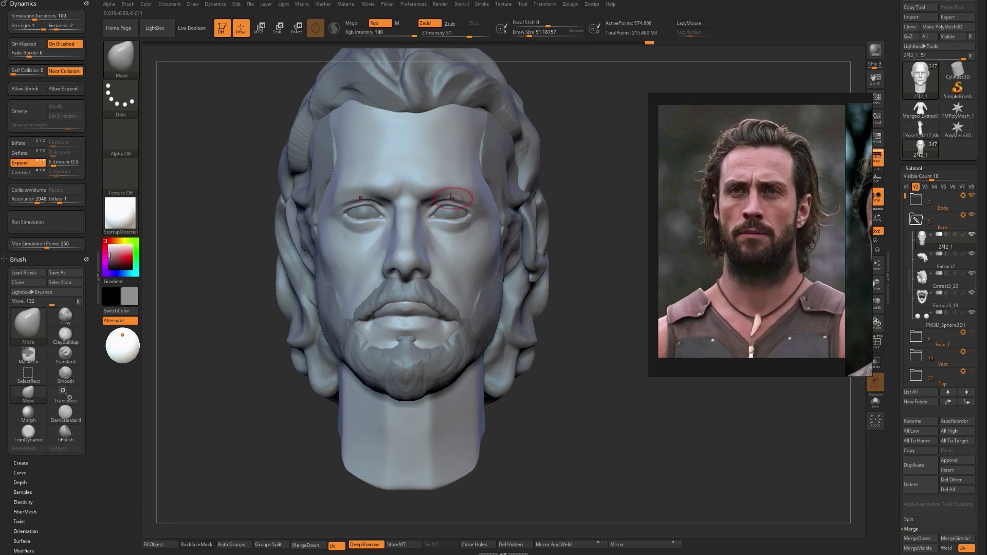
{"action": "mouse_move", "coordinate": [530, 209]}
{"action": "right_mouse_down"}
{"action": "mouse_move", "coordinate": [286, 257]}
{"action": "mouse_move", "coordinate": [319, 236]}
{"action": "right_mouse_up"}
{"action": "mouse_move", "coordinate": [431, 233]}
{"action": "left_mouse_down", "text": "ctrl"}
{"action": "mouse_move", "coordinate": [405, 226]}
{"action": "mouse_move", "coordinate": [417, 200]}
{"action": "mouse_move", "coordinate": [433, 234]}
{"action": "left_mouse_up", "text": "ctrl"}
{"action": "right_click_drag", "start_coordinate": [252, 280], "coordinate": [199, 319], "text": "shift"}
{"action": "key", "text": "s"}
{"action": "left_click_drag", "start_coordinate": [471, 226], "coordinate": [478, 226]}
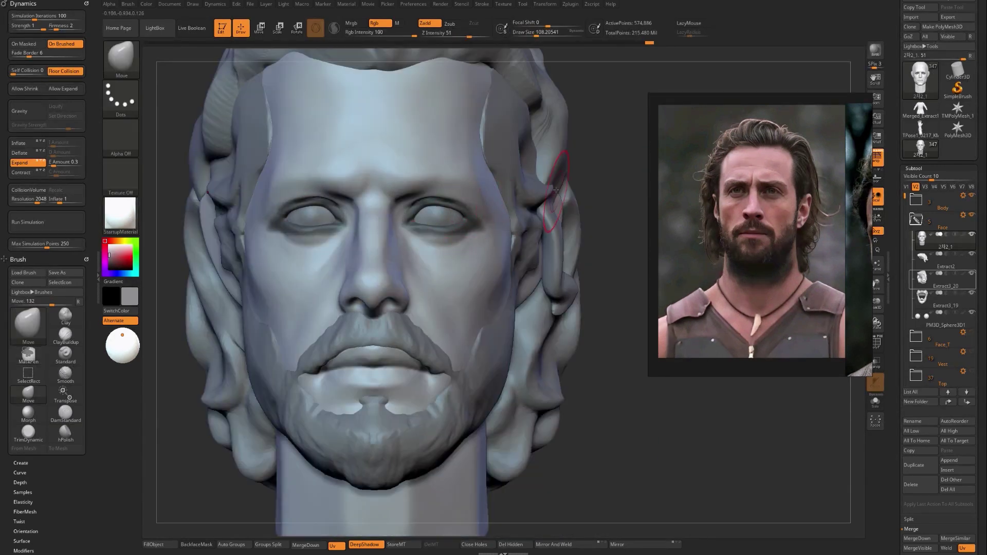
Refine the outer corner of the eyes with the Move brush at draw sizes of about 87 and 65.
{"action": "right_click_drag", "start_coordinate": [587, 191], "coordinate": [560, 202]}
{"action": "key", "text": "s"}
{"action": "left_click_drag", "start_coordinate": [464, 218], "coordinate": [461, 218]}
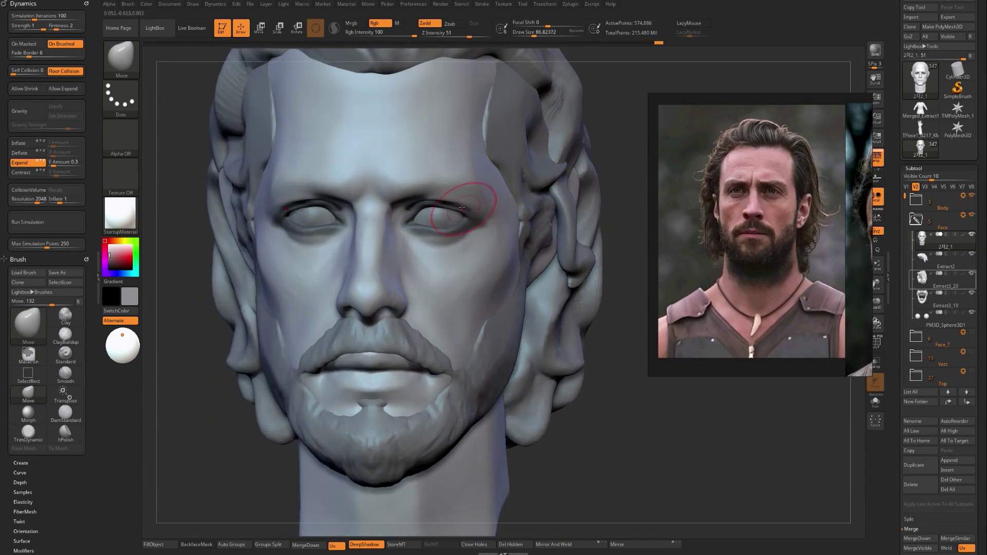
{"action": "key", "text": "["}
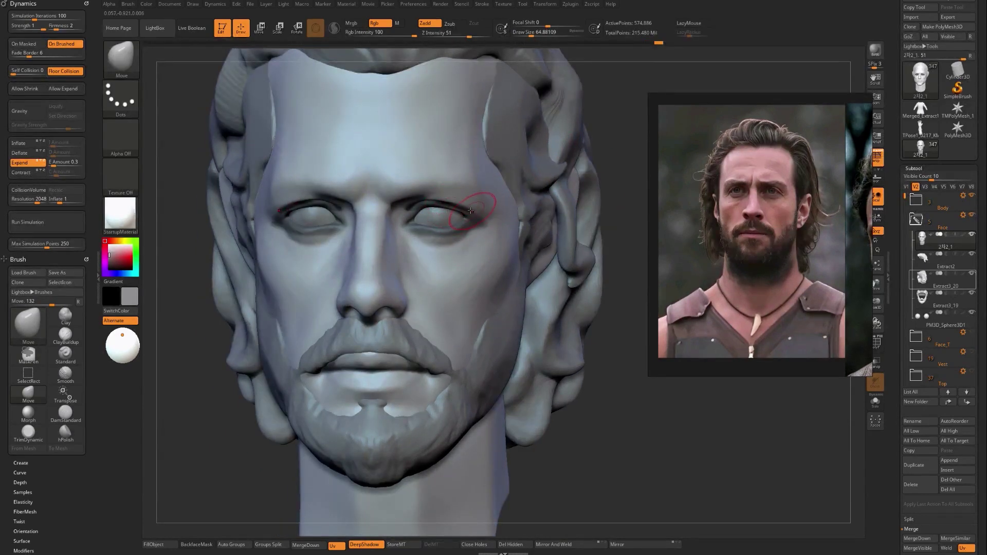
{"action": "mouse_move", "coordinate": [595, 329]}
{"action": "left_mouse_down"}
{"action": "mouse_move", "coordinate": [524, 223]}
{"action": "mouse_move", "coordinate": [482, 208]}
{"action": "left_mouse_up"}
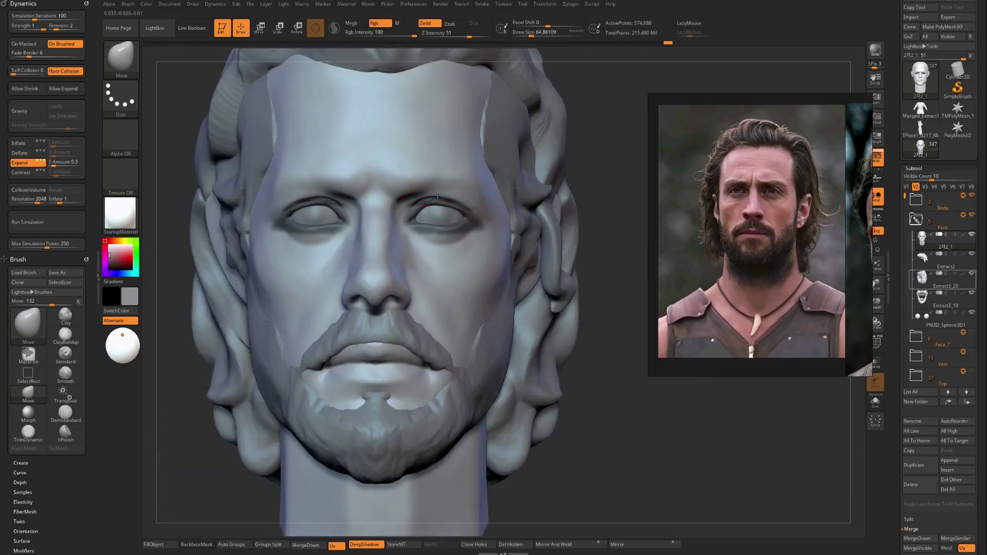
{"action": "right_click_drag", "start_coordinate": [574, 182], "coordinate": [558, 170], "text": "ctrl"}
Polish the outer brow and temple with hPolish at a draw size of about 65.
{"action": "key", "text": "b"}
{"action": "key", "text": "h"}
{"action": "key", "text": "p"}
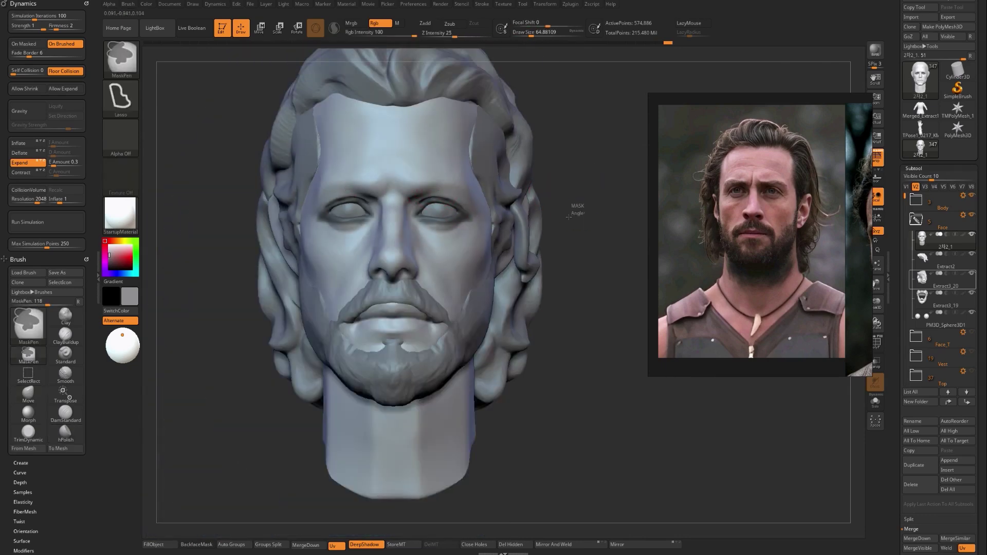
{"action": "right_click_drag", "start_coordinate": [572, 209], "coordinate": [556, 204], "text": "ctrl"}
{"action": "left_click_drag", "start_coordinate": [556, 205], "coordinate": [563, 226]}
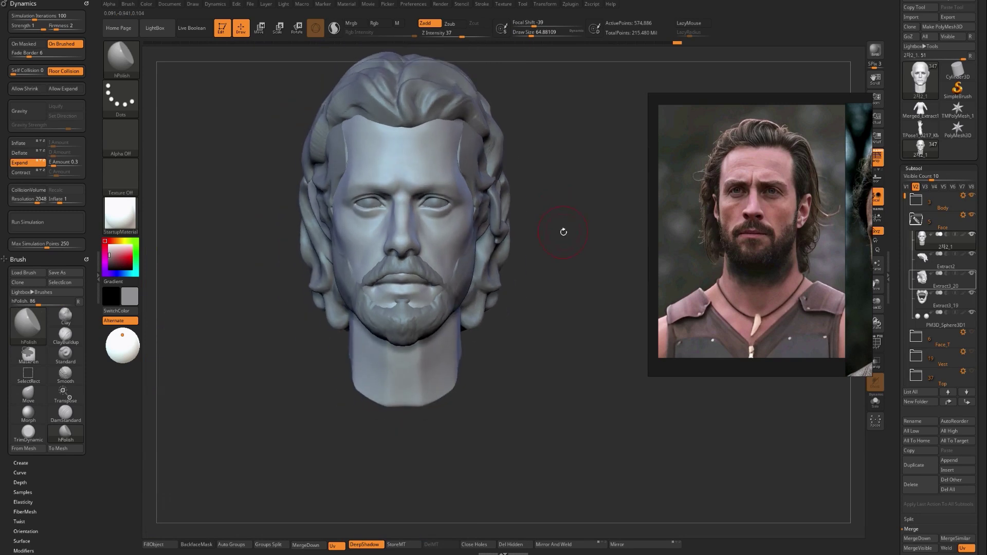
{"action": "right_click_drag", "start_coordinate": [563, 232], "coordinate": [580, 243], "text": "ctrl"}
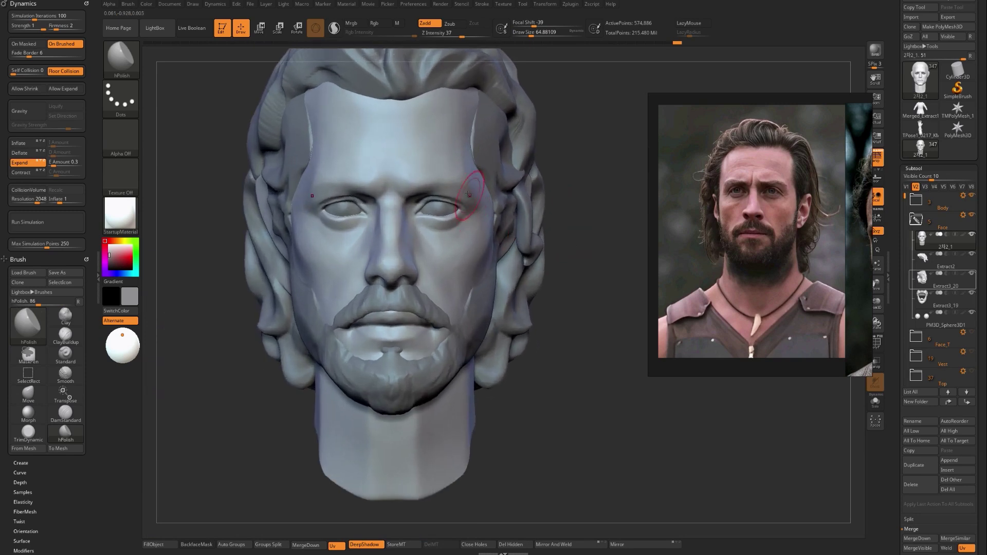
{"action": "mouse_move", "coordinate": [572, 197]}
{"action": "right_mouse_down", "text": "ctrl"}
{"action": "mouse_move", "coordinate": [556, 181]}
{"action": "mouse_move", "coordinate": [563, 200]}
{"action": "right_mouse_up", "text": "ctrl"}
{"action": "left_click_drag", "start_coordinate": [292, 183], "coordinate": [331, 239]}
Show the full armoured character around the isolated head.
{"action": "key", "text": "b"}
{"action": "key", "text": "s"}
{"action": "key", "text": "t"}
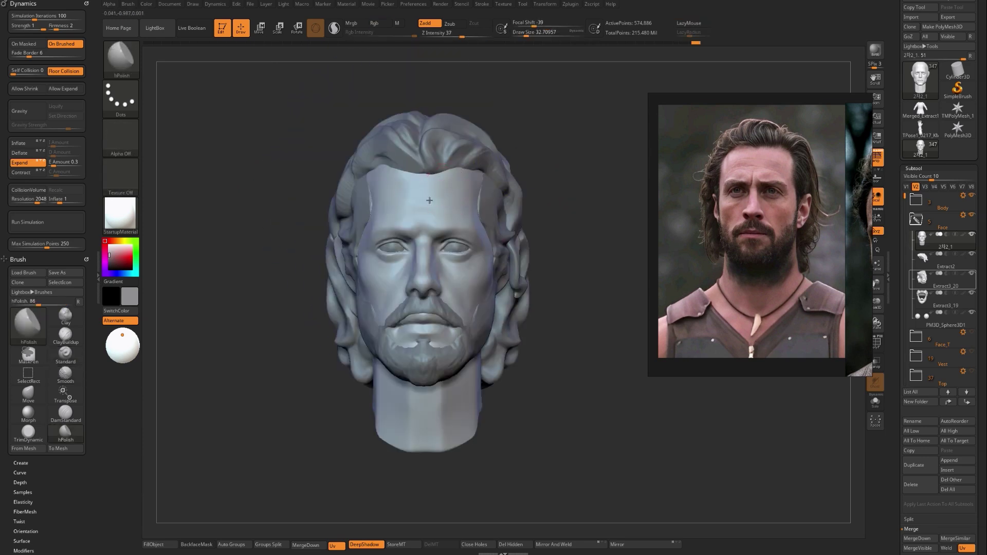
{"action": "left_click_drag", "start_coordinate": [522, 183], "coordinate": [531, 203]}
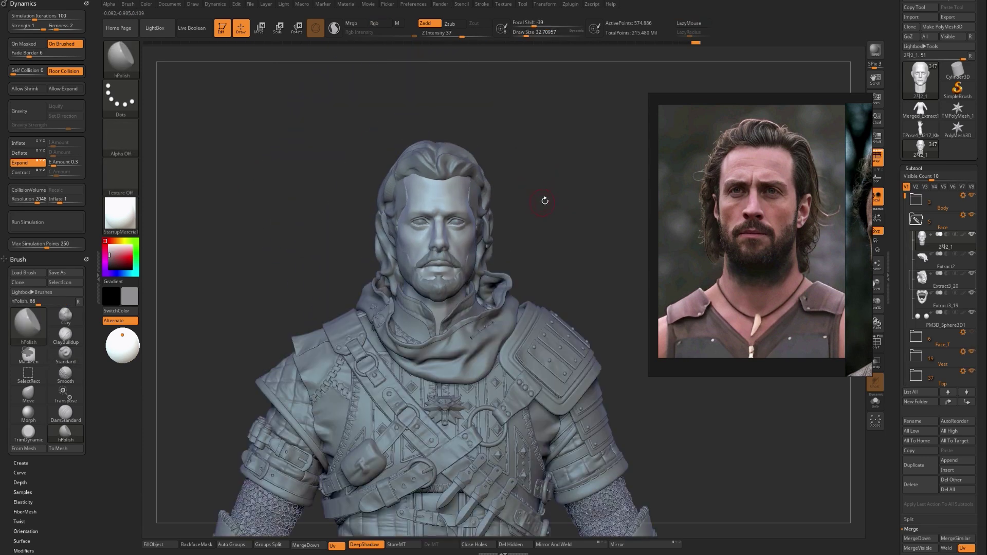
{"action": "left_click_drag", "start_coordinate": [545, 206], "coordinate": [556, 234]}
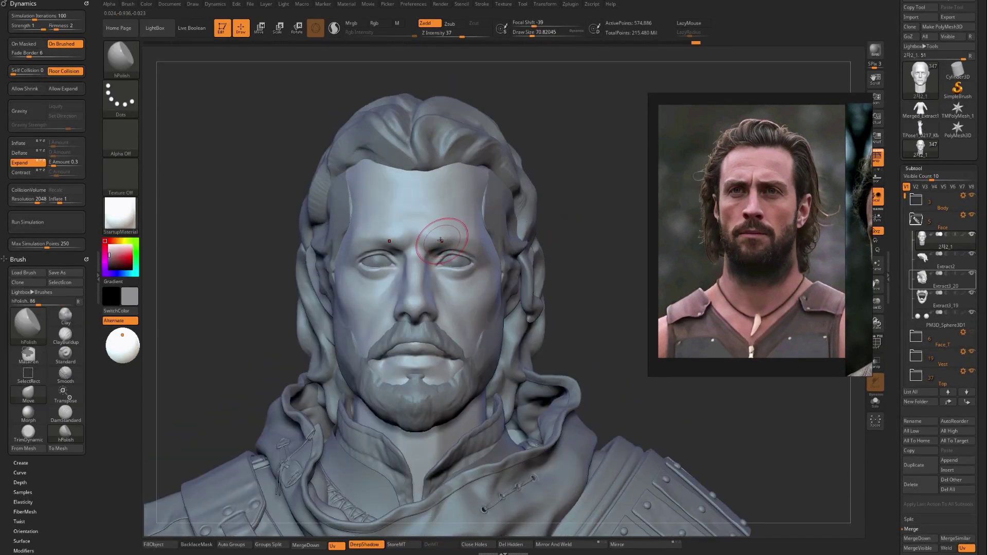
Build up the brow ridge above the eyes with ClayBuildup at a draw size of about 17.
{"action": "key", "text": "b"}
{"action": "key", "text": "m"}
{"action": "key", "text": "v"}
{"action": "key", "text": "b"}
{"action": "key", "text": "c"}
{"action": "key", "text": "b"}
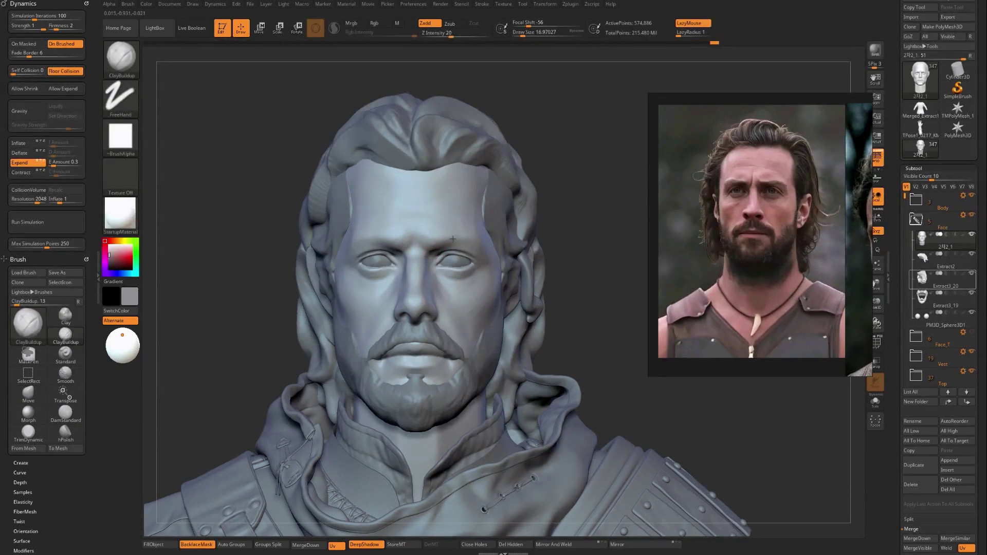
{"action": "left_click_drag", "start_coordinate": [430, 236], "coordinate": [465, 235]}
{"action": "right_click_drag", "start_coordinate": [569, 231], "coordinate": [534, 239], "text": "ctrl"}
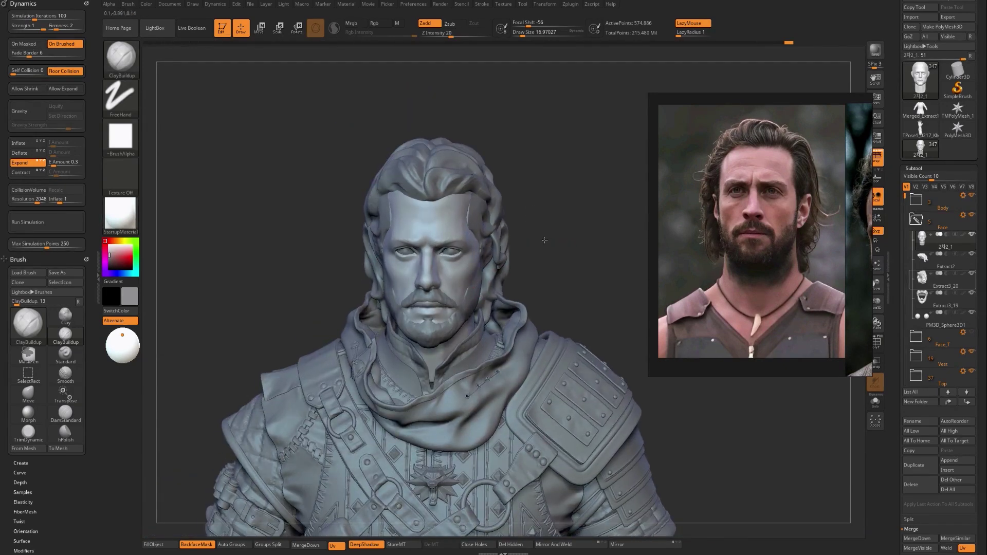
Reshape the cheek beside the nose with the Move brush at a draw size of about 56.
{"action": "right_click_drag", "start_coordinate": [544, 249], "coordinate": [459, 299], "text": "ctrl"}
{"action": "key", "text": "s"}
{"action": "left_click_drag", "start_coordinate": [460, 300], "coordinate": [465, 300]}
{"action": "key", "text": "shift+s"}
{"action": "key", "text": "shift+s"}
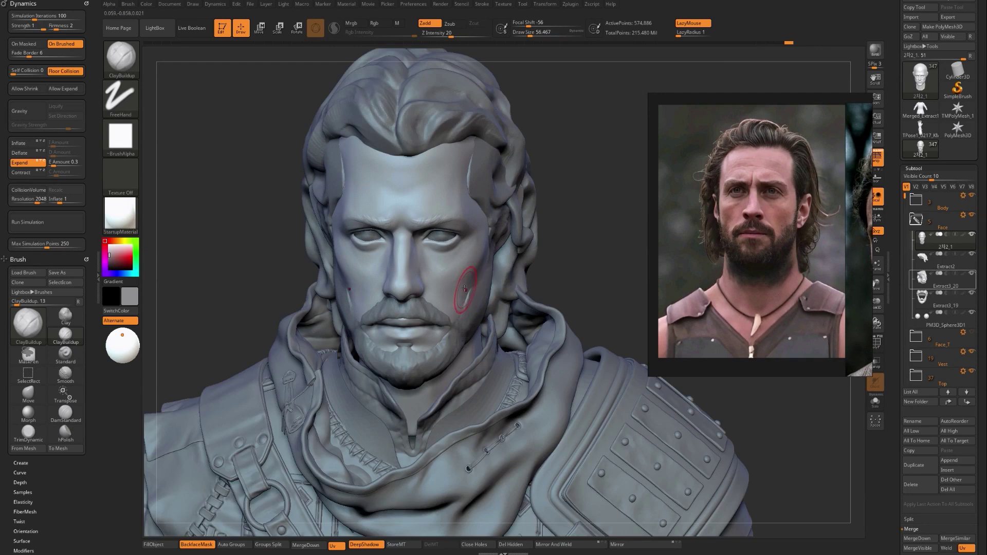
{"action": "key", "text": "b"}
{"action": "key", "text": "m"}
{"action": "key", "text": "v"}
{"action": "left_click_drag", "start_coordinate": [449, 290], "coordinate": [443, 286]}
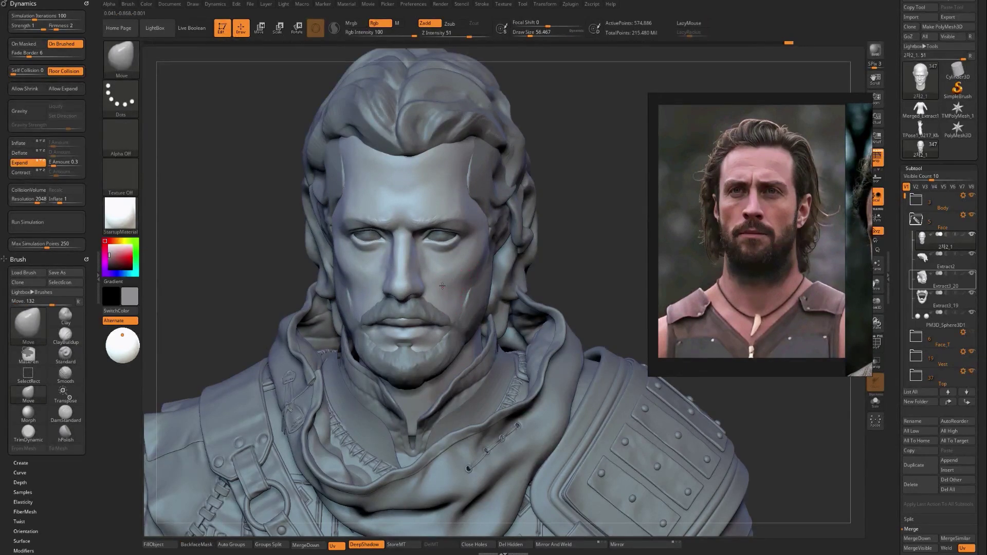
{"action": "right_click_drag", "start_coordinate": [597, 230], "coordinate": [587, 216]}
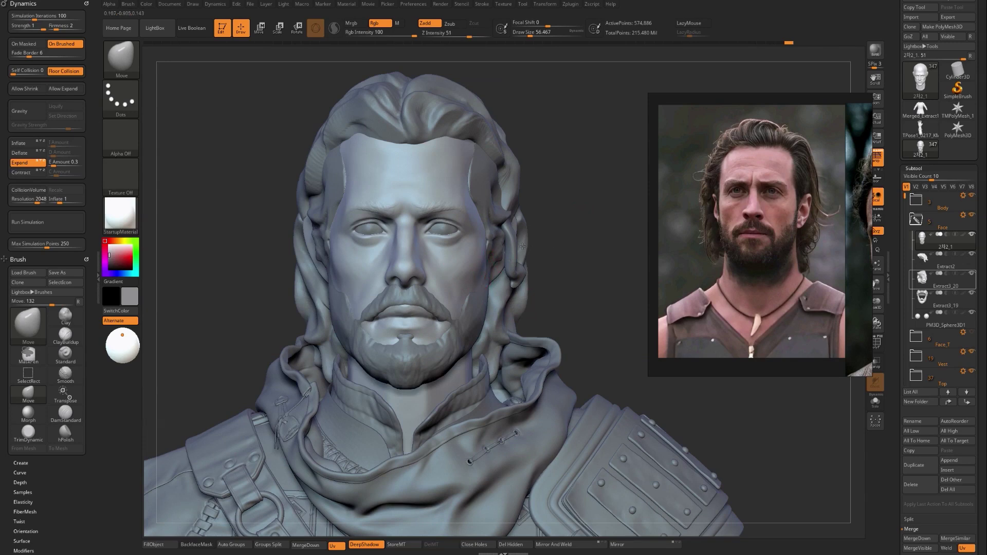
{"action": "right_click_drag", "start_coordinate": [522, 246], "coordinate": [465, 280]}
Polish the cheek planes with hPolish at a draw size of about 39.
{"action": "key", "text": "b"}
{"action": "key", "text": "h"}
{"action": "key", "text": "p"}
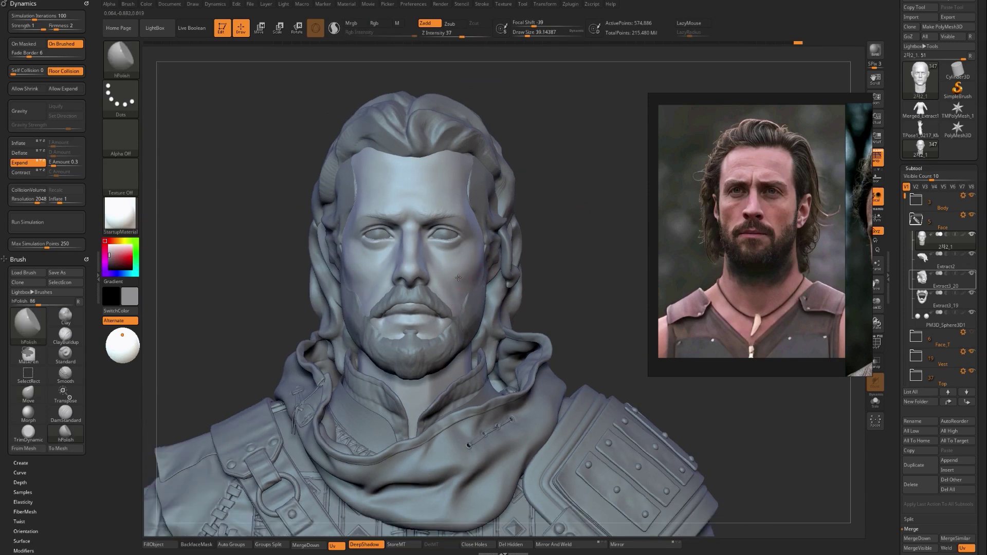
{"action": "mouse_move", "coordinate": [553, 250]}
{"action": "right_mouse_down", "text": "ctrl"}
{"action": "mouse_move", "coordinate": [532, 238]}
{"action": "mouse_move", "coordinate": [540, 252]}
{"action": "right_mouse_up", "text": "ctrl"}
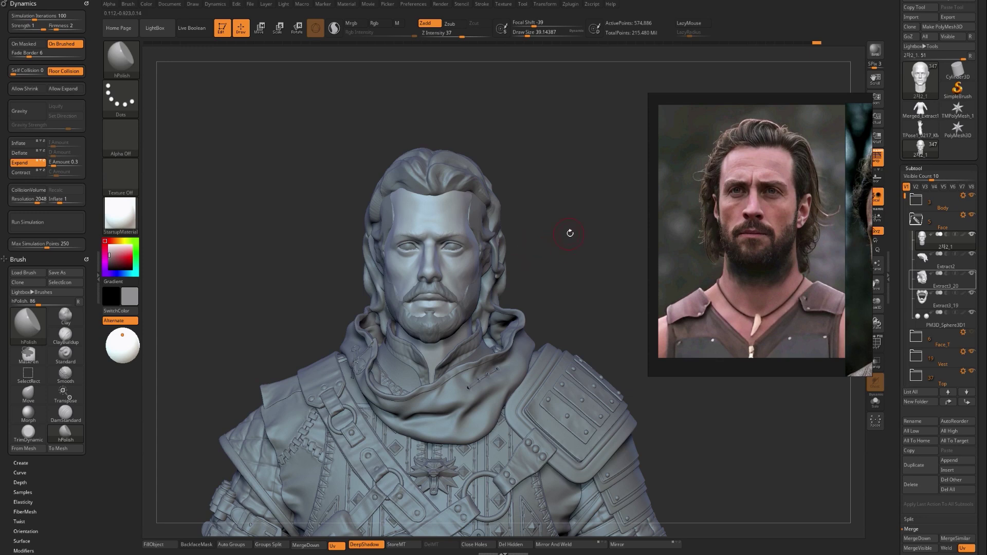
{"action": "right_click_drag", "start_coordinate": [571, 239], "coordinate": [437, 226], "text": "ctrl"}
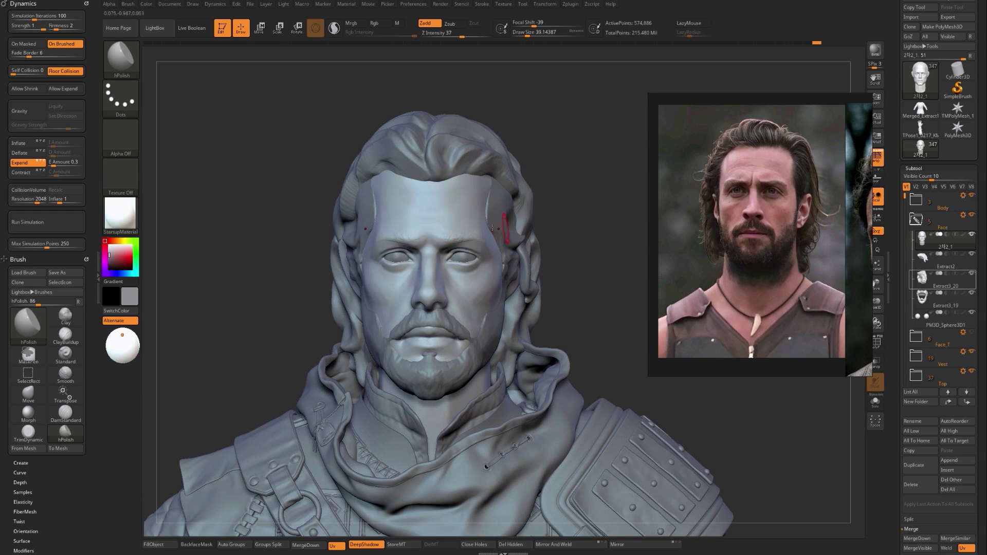
Adjust the outer brow and the side of the forehead with the Move brush at a draw size of about 59.
{"action": "key", "text": "s"}
{"action": "left_click_drag", "start_coordinate": [470, 267], "coordinate": [474, 267]}
{"action": "key", "text": "b"}
{"action": "key", "text": "m"}
{"action": "key", "text": "v"}
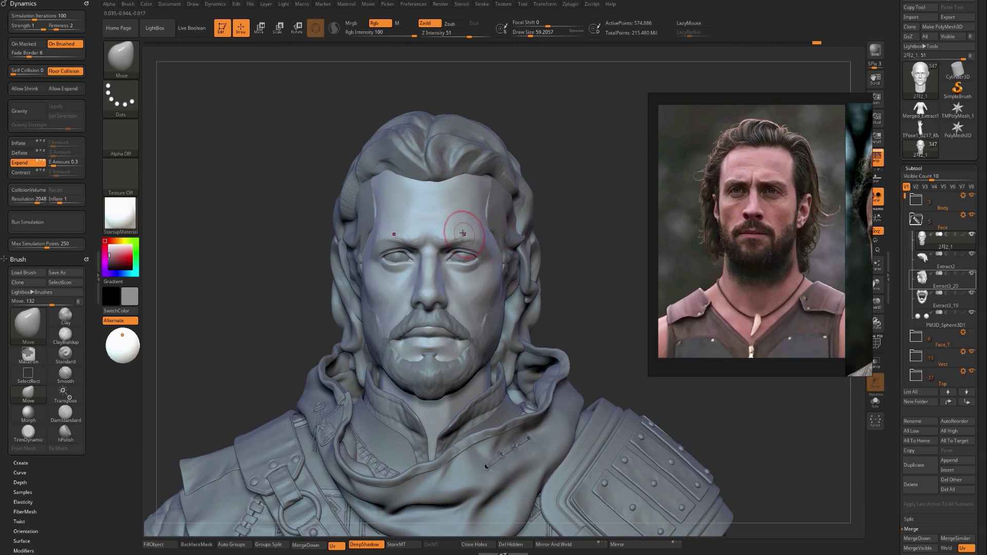
{"action": "left_click_drag", "start_coordinate": [463, 233], "coordinate": [488, 236]}
{"action": "mouse_move", "coordinate": [533, 183]}
{"action": "right_mouse_down", "text": "ctrl"}
{"action": "mouse_move", "coordinate": [543, 241]}
{"action": "mouse_move", "coordinate": [517, 279]}
{"action": "right_mouse_up", "text": "ctrl"}
Select the lower side hair piece and reshape its locks beside the jaw with the Move brush at draw sizes of about 41 to 51.
{"action": "left_click", "coordinate": [517, 279], "text": "alt"}
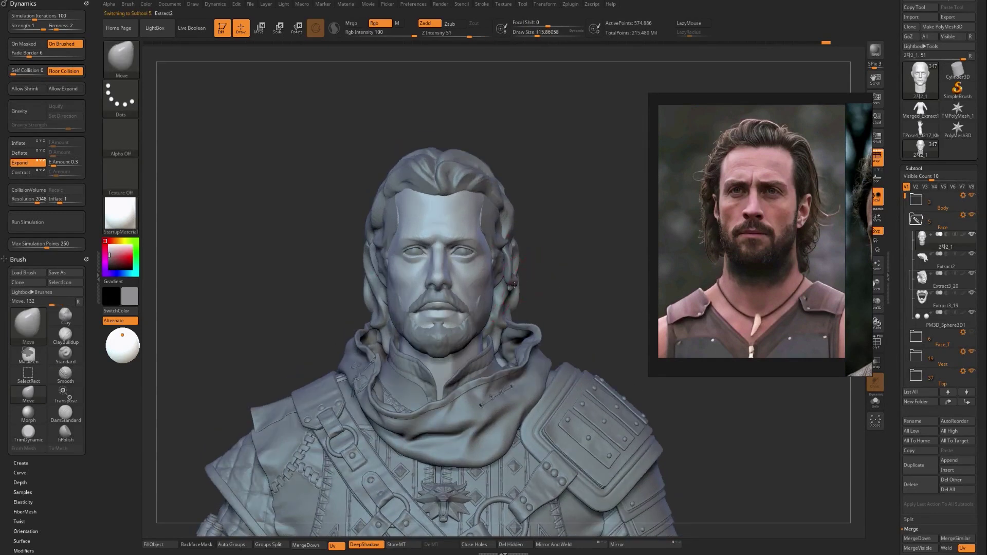
{"action": "left_click", "coordinate": [511, 294], "text": "alt"}
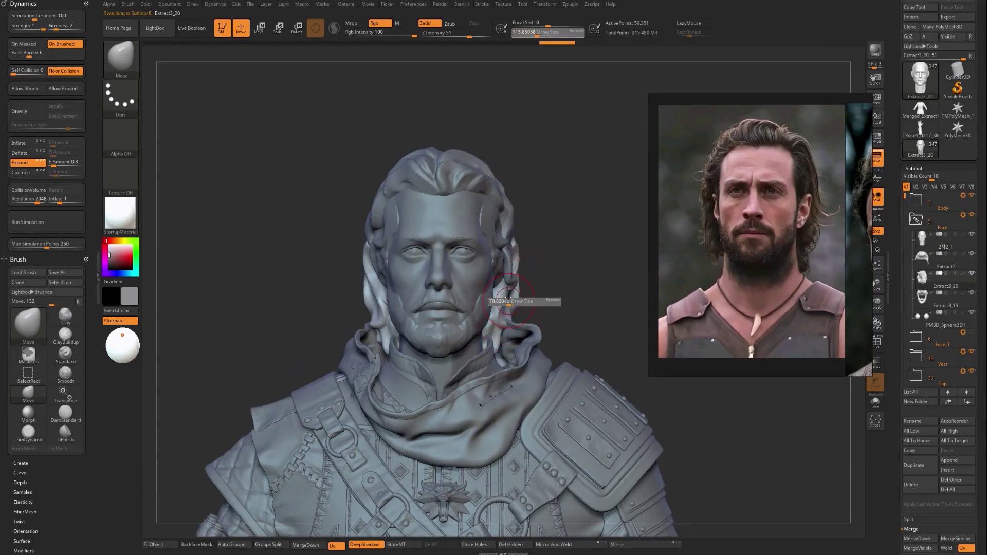
{"action": "key", "text": "s"}
{"action": "left_click_drag", "start_coordinate": [502, 305], "coordinate": [505, 305]}
{"action": "key", "text": "bracketleft"}
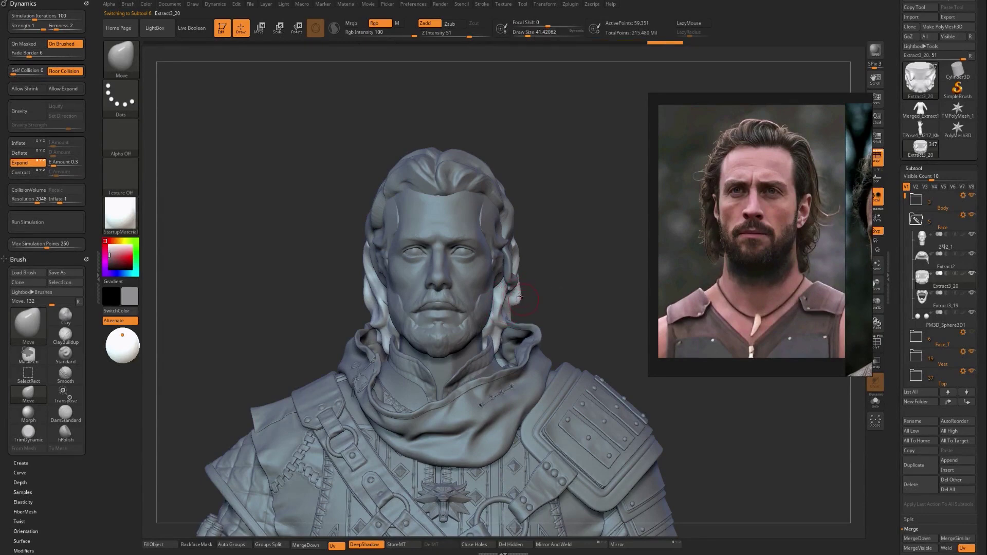
{"action": "key", "text": "s"}
{"action": "left_click_drag", "start_coordinate": [522, 295], "coordinate": [520, 295]}
{"action": "mouse_move", "coordinate": [546, 263]}
{"action": "left_mouse_down"}
{"action": "mouse_move", "coordinate": [548, 286]}
{"action": "mouse_move", "coordinate": [546, 265]}
{"action": "mouse_move", "coordinate": [516, 308]}
{"action": "mouse_move", "coordinate": [518, 293]}
{"action": "left_mouse_up"}
{"action": "key", "text": "s"}
{"action": "key", "text": "bracketleft"}
{"action": "key", "text": "bracketleft"}
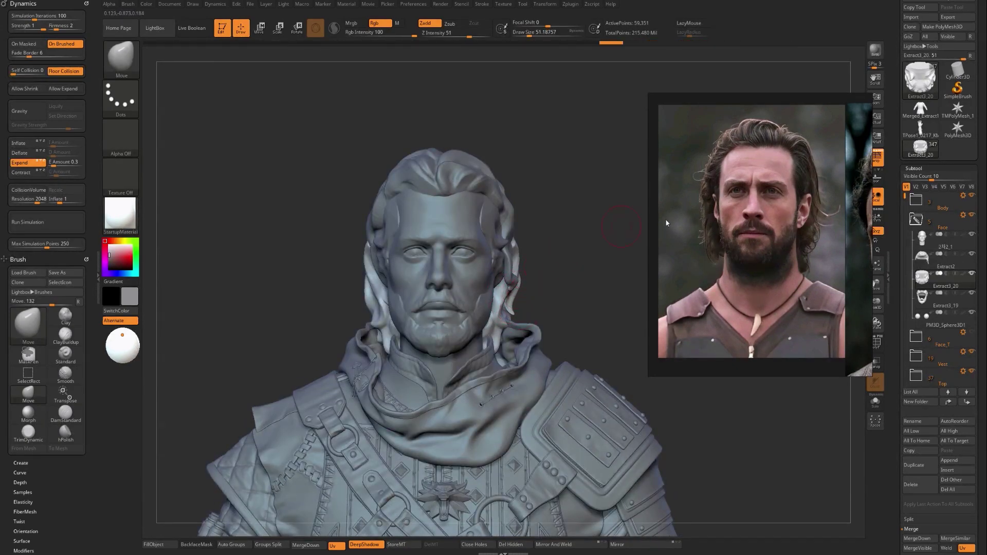
Select the top hair piece and pull out a pointed lock at the character's left side with the Move brush at draw sizes of about 31 to 54.
{"action": "left_click", "coordinate": [510, 231], "text": "alt"}
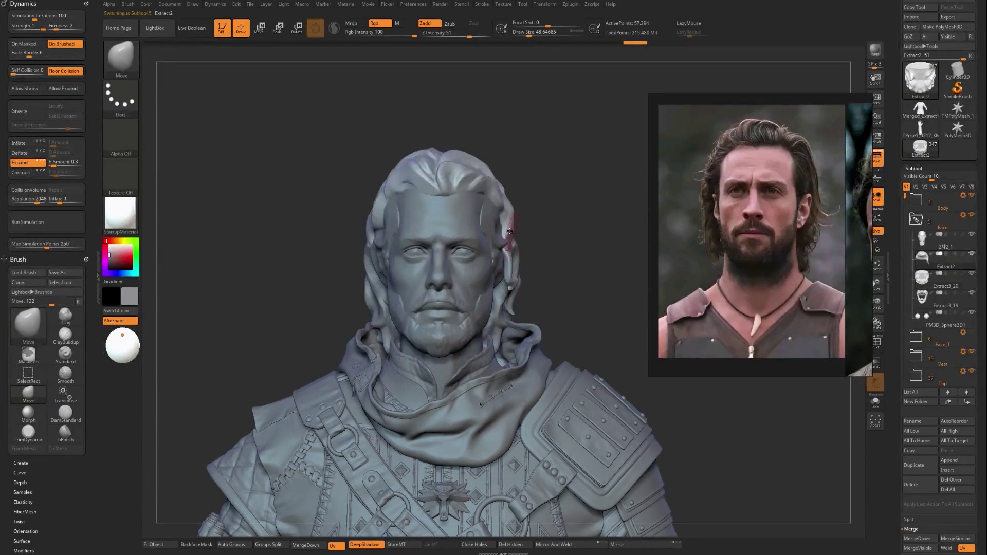
{"action": "mouse_move", "coordinate": [524, 229]}
{"action": "left_mouse_down"}
{"action": "mouse_move", "coordinate": [467, 227]}
{"action": "mouse_move", "coordinate": [569, 223]}
{"action": "mouse_move", "coordinate": [532, 232]}
{"action": "mouse_move", "coordinate": [546, 250]}
{"action": "mouse_move", "coordinate": [553, 233]}
{"action": "left_mouse_up"}
{"action": "key", "text": "b"}
{"action": "key", "text": "c"}
{"action": "key", "text": "b"}
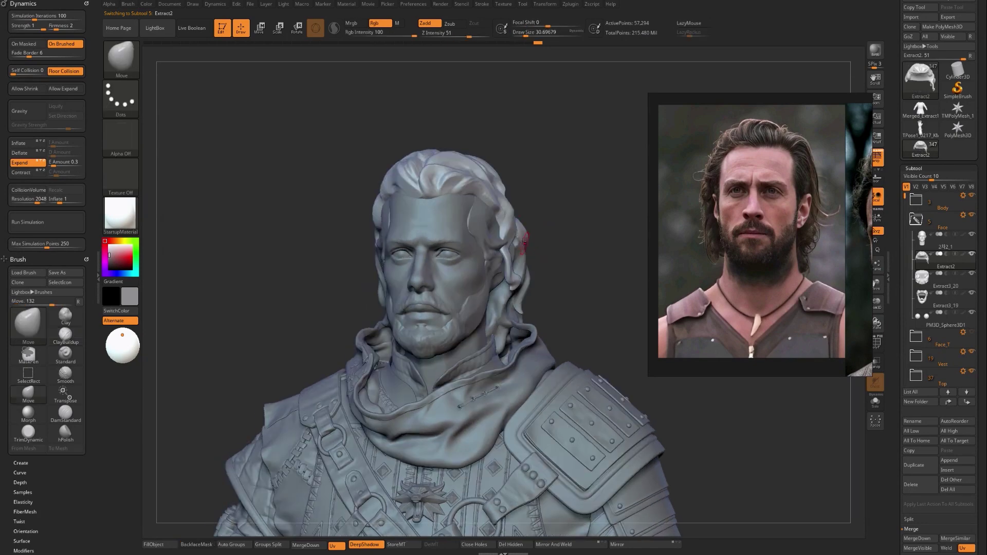
{"action": "mouse_move", "coordinate": [524, 241]}
{"action": "left_mouse_down"}
{"action": "mouse_move", "coordinate": [540, 272]}
{"action": "mouse_move", "coordinate": [575, 294]}
{"action": "left_mouse_up"}
{"action": "key", "text": "s"}
{"action": "mouse_move", "coordinate": [538, 260]}
{"action": "left_mouse_down"}
{"action": "mouse_move", "coordinate": [547, 260]}
{"action": "mouse_move", "coordinate": [532, 253]}
{"action": "mouse_move", "coordinate": [526, 266]}
{"action": "left_mouse_up"}
{"action": "key", "text": "s"}
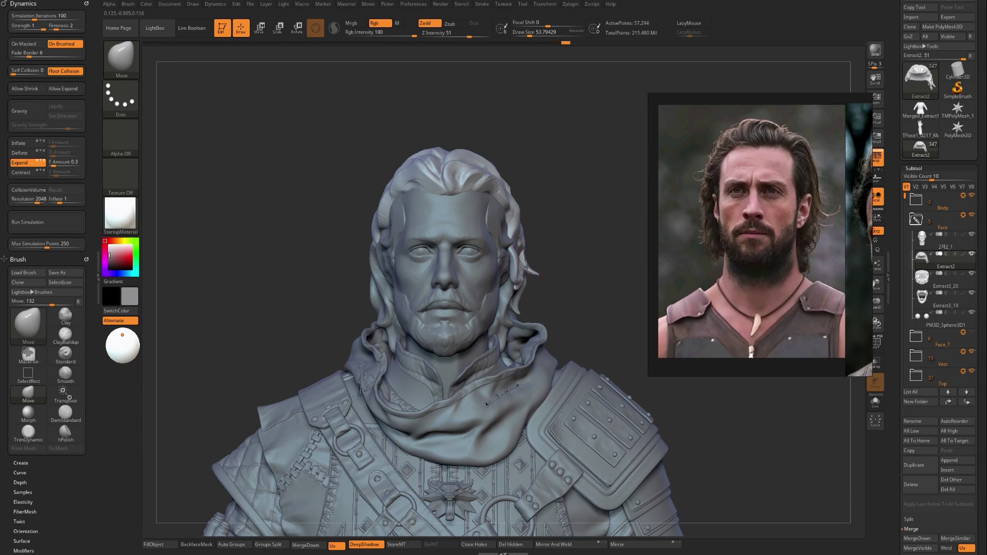
Reshape the hair lock on the character's right side with the Move brush at a draw size of about 83.
{"action": "key", "text": "s"}
{"action": "left_click_drag", "start_coordinate": [309, 262], "coordinate": [305, 263]}
{"action": "mouse_move", "coordinate": [368, 236]}
{"action": "left_mouse_down"}
{"action": "mouse_move", "coordinate": [375, 230]}
{"action": "mouse_move", "coordinate": [353, 247]}
{"action": "mouse_move", "coordinate": [365, 249]}
{"action": "left_mouse_up"}
{"action": "key", "text": "s"}
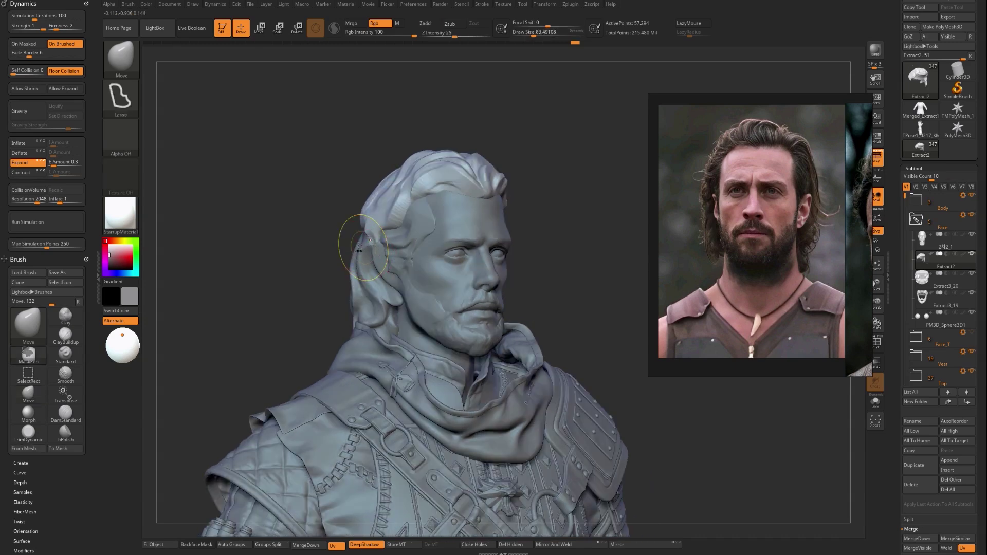
Build up the hair strands above the character's right ear with ClayBuildup.
{"action": "key", "text": "b"}
{"action": "key", "text": "c"}
{"action": "key", "text": "b"}
{"action": "left_click_drag", "start_coordinate": [378, 205], "coordinate": [367, 237]}
{"action": "left_click_drag", "start_coordinate": [295, 257], "coordinate": [376, 242]}
Adjust the hair silhouette on the character's right side with the Move brush at a draw size of about 71.
{"action": "key", "text": "b"}
{"action": "key", "text": "m"}
{"action": "key", "text": "v"}
{"action": "left_click_drag", "start_coordinate": [265, 285], "coordinate": [340, 243]}
{"action": "key", "text": "s"}
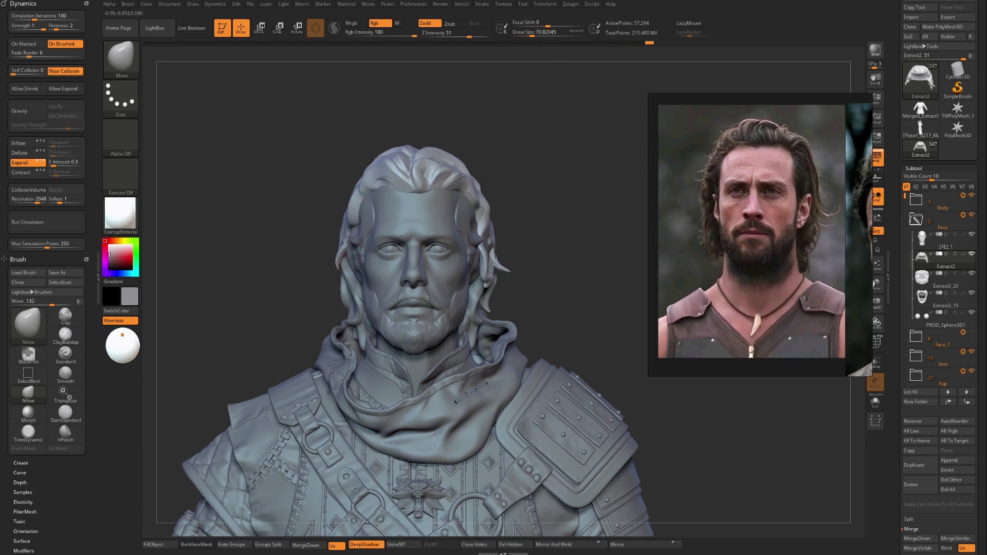
Pull the hair lock on the character's right side into a curved tip with the Move brush at draw sizes of about 27 to 56.
{"action": "key", "text": "s"}
{"action": "left_click_drag", "start_coordinate": [342, 248], "coordinate": [341, 253]}
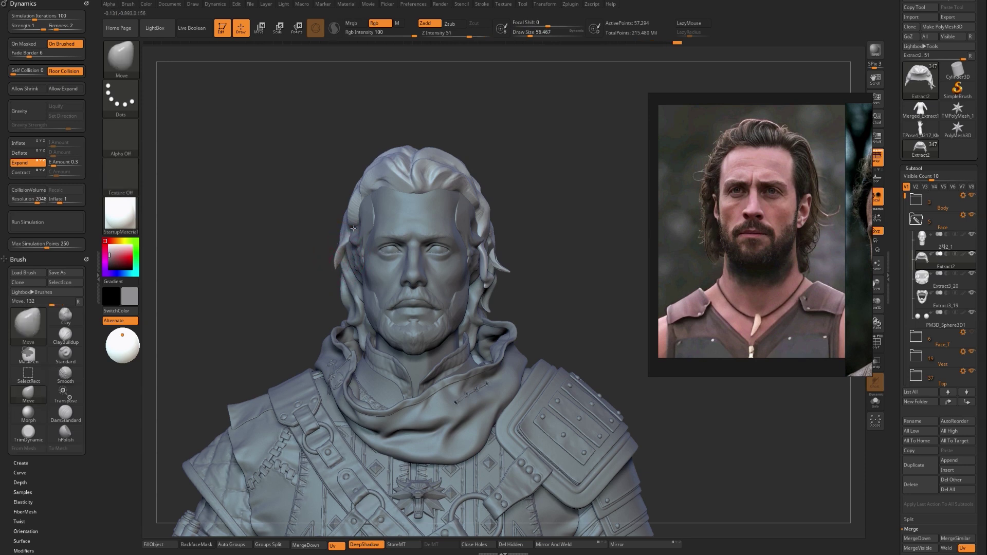
{"action": "left_click_drag", "start_coordinate": [305, 259], "coordinate": [307, 269], "text": "alt"}
{"action": "key", "text": "s"}
{"action": "left_click_drag", "start_coordinate": [364, 218], "coordinate": [354, 218]}
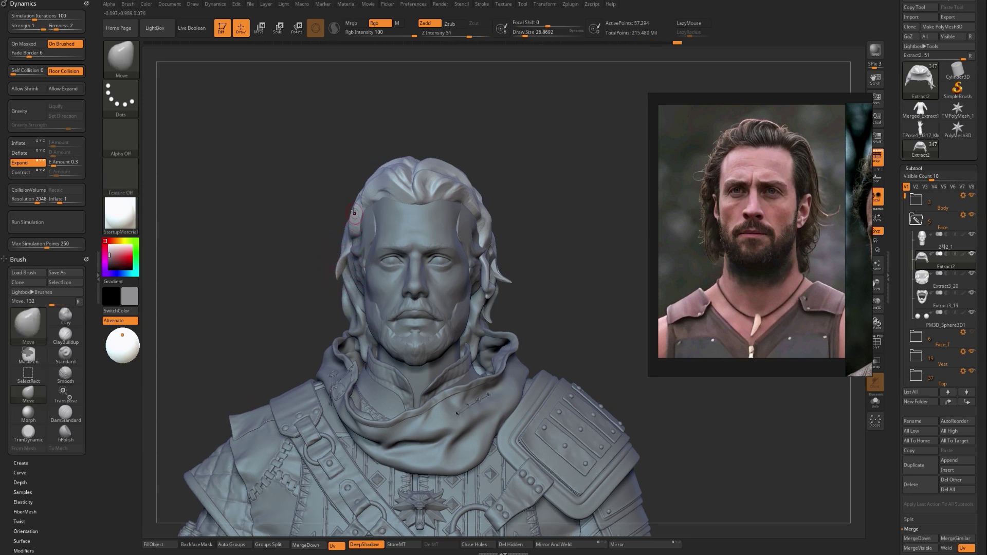
Select the head and mask a thin curved strand shape from the hairline down the character's left temple.
{"action": "left_click", "coordinate": [393, 214], "text": "alt"}
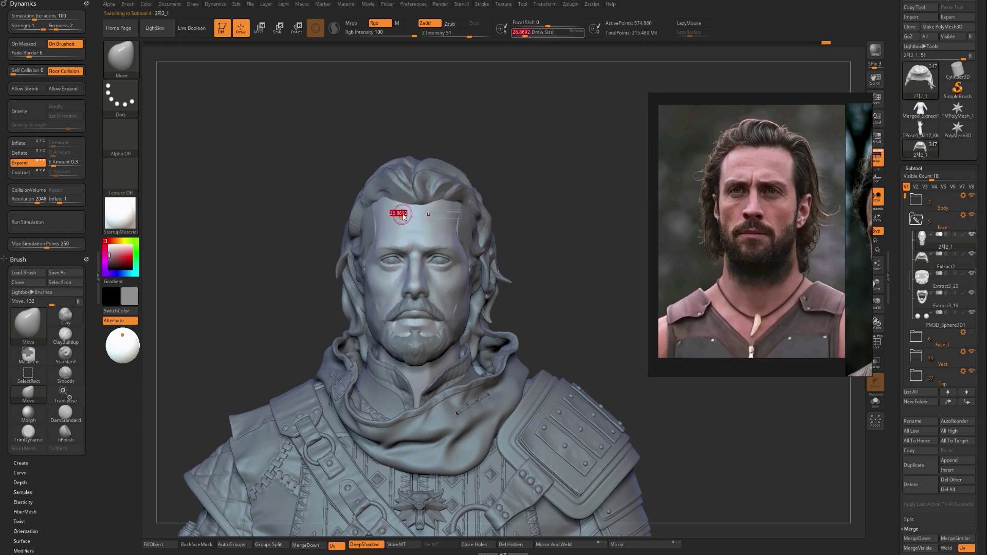
{"action": "key", "text": "s"}
{"action": "left_click_drag", "start_coordinate": [431, 208], "coordinate": [428, 208]}
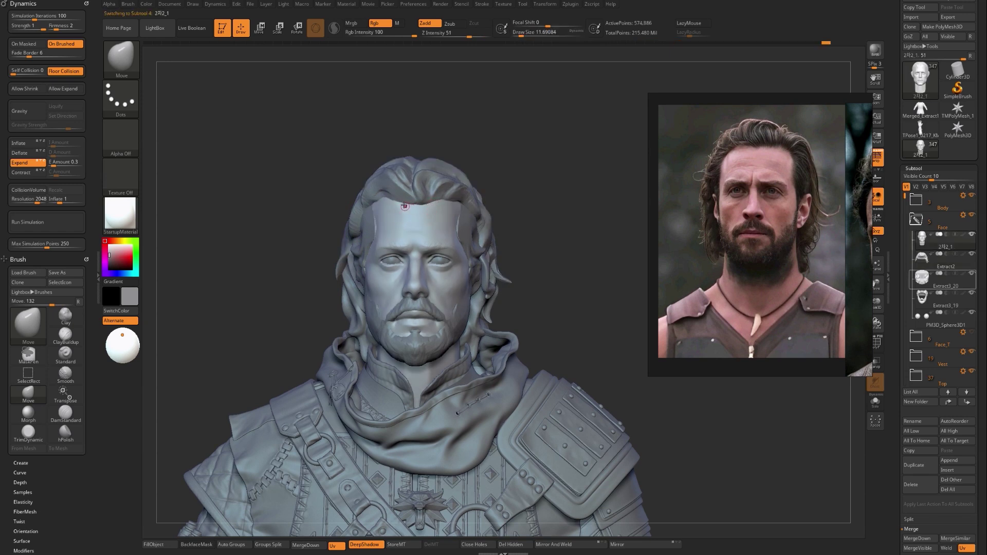
{"action": "key", "text": "ctrl"}
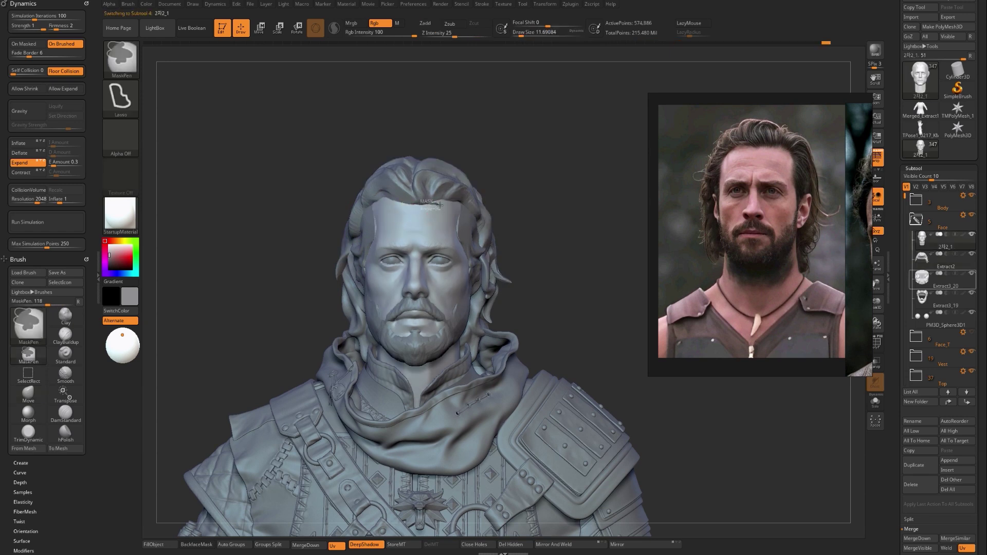
{"action": "left_click", "coordinate": [120, 97]}
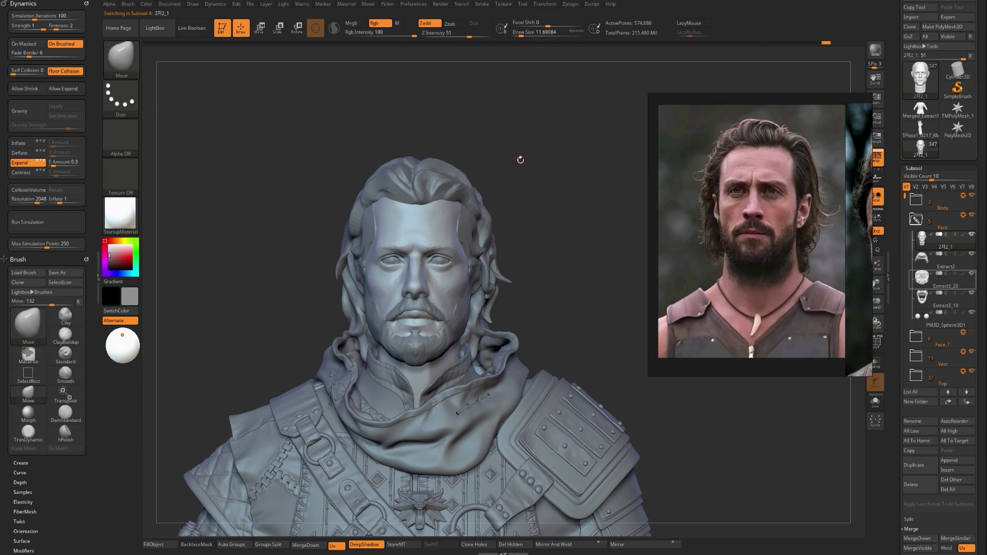
{"action": "left_click_drag", "start_coordinate": [521, 160], "coordinate": [427, 205]}
{"action": "key", "text": "ctrl"}
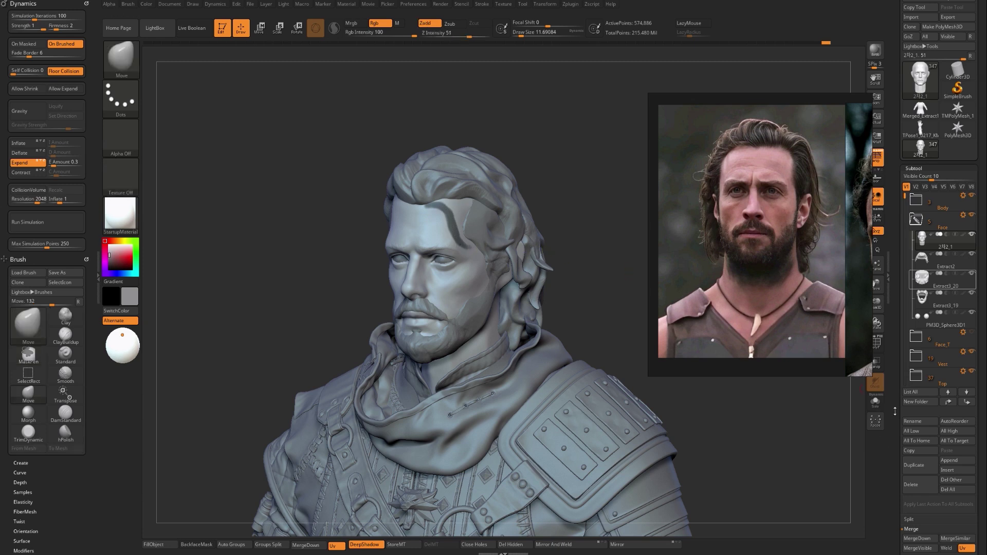
Extract the masked strand shape as a new subtool.
{"action": "scroll", "coordinate": [895, 414], "scroll_direction": "down", "scroll_amount": 5}
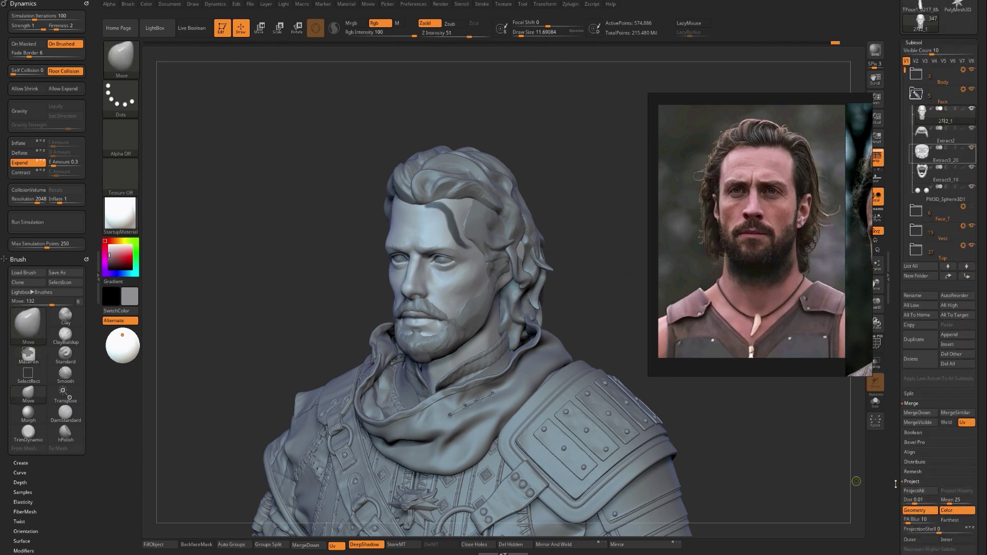
{"action": "scroll", "coordinate": [895, 487], "scroll_direction": "down", "scroll_amount": 5}
{"action": "left_click", "coordinate": [920, 428]}
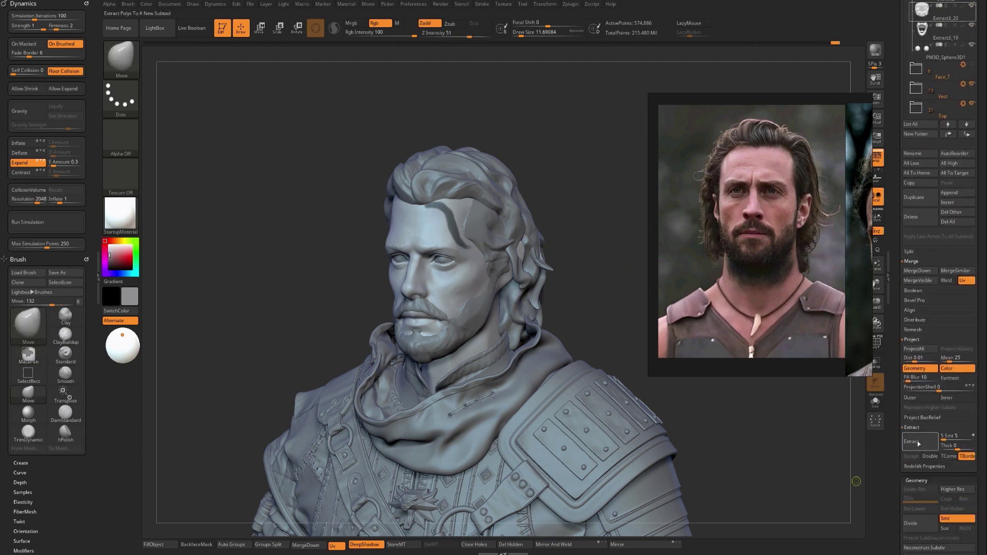
{"action": "left_click", "coordinate": [911, 457]}
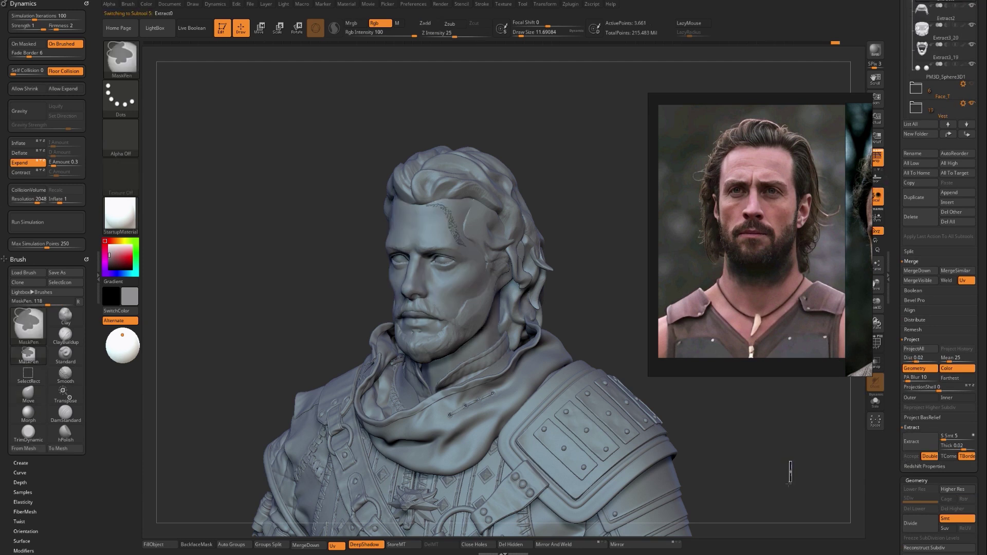
Give the extracted strand thickness with Dynamic Subdiv and apply it to the mesh.
{"action": "scroll", "coordinate": [896, 438], "scroll_direction": "down", "scroll_amount": 9}
{"action": "left_click", "coordinate": [923, 345]}
{"action": "left_click_drag", "start_coordinate": [950, 376], "coordinate": [941, 376]}
{"action": "left_click", "coordinate": [925, 383]}
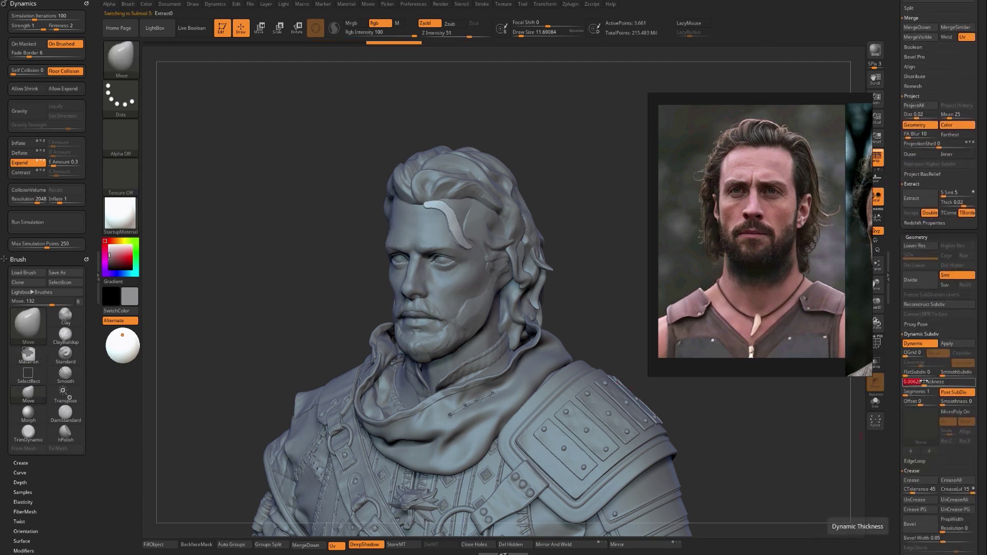
{"action": "left_click", "coordinate": [920, 344]}
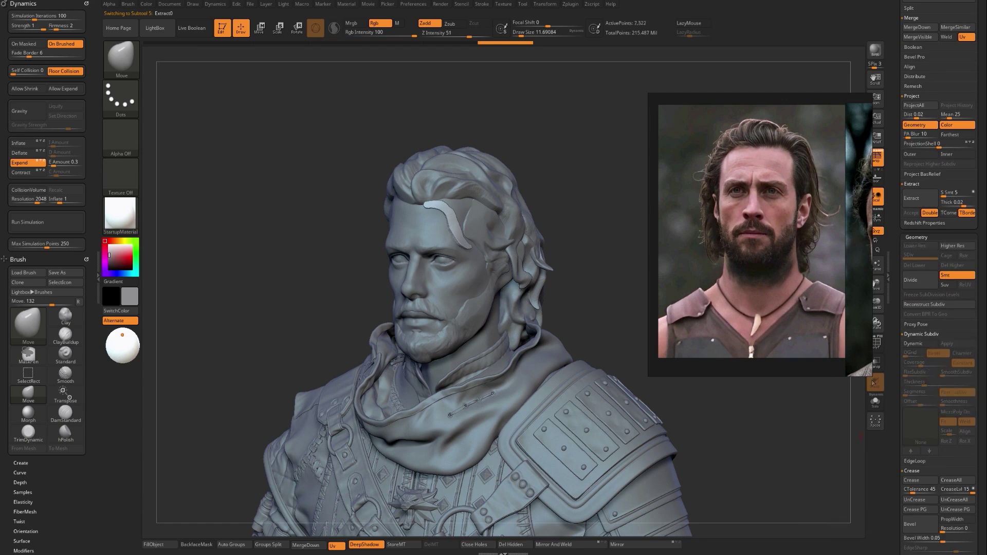
DynaMesh the thickened strand at resolution 872.
{"action": "scroll", "coordinate": [902, 351], "scroll_direction": "down", "scroll_amount": 2}
{"action": "scroll", "coordinate": [902, 351], "scroll_direction": "down", "scroll_amount": 7}
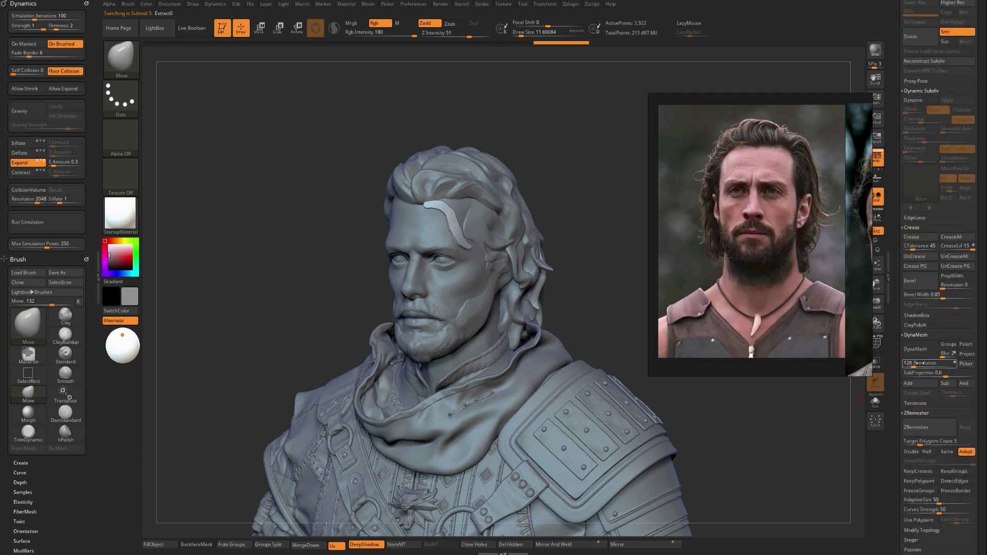
{"action": "left_click", "coordinate": [921, 355]}
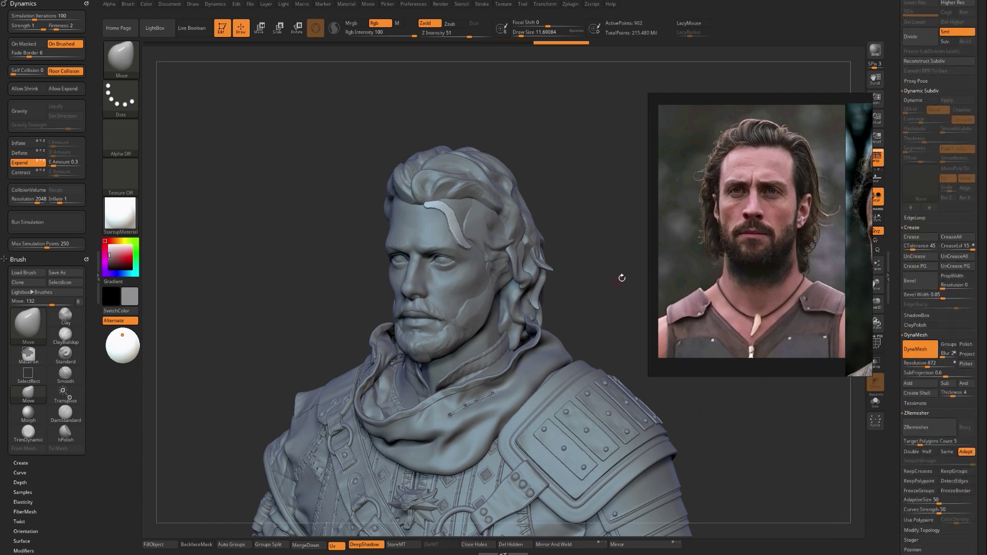
Reshape the new strand's upper end at the hairline with the Move brush.
{"action": "left_click_drag", "start_coordinate": [622, 278], "coordinate": [554, 227], "text": "shift"}
{"action": "right_click_drag", "start_coordinate": [555, 228], "coordinate": [554, 262], "text": "ctrl"}
{"action": "key", "text": "s"}
{"action": "mouse_move", "coordinate": [465, 189]}
{"action": "left_mouse_down"}
{"action": "mouse_move", "coordinate": [480, 180]}
{"action": "mouse_move", "coordinate": [467, 180]}
{"action": "mouse_move", "coordinate": [486, 206]}
{"action": "mouse_move", "coordinate": [444, 147]}
{"action": "left_mouse_up"}
{"action": "key", "text": "s"}
{"action": "key", "text": "b"}
{"action": "key", "text": "c"}
{"action": "key", "text": "b"}
{"action": "key", "text": "b"}
{"action": "key", "text": "h"}
{"action": "key", "text": "p"}
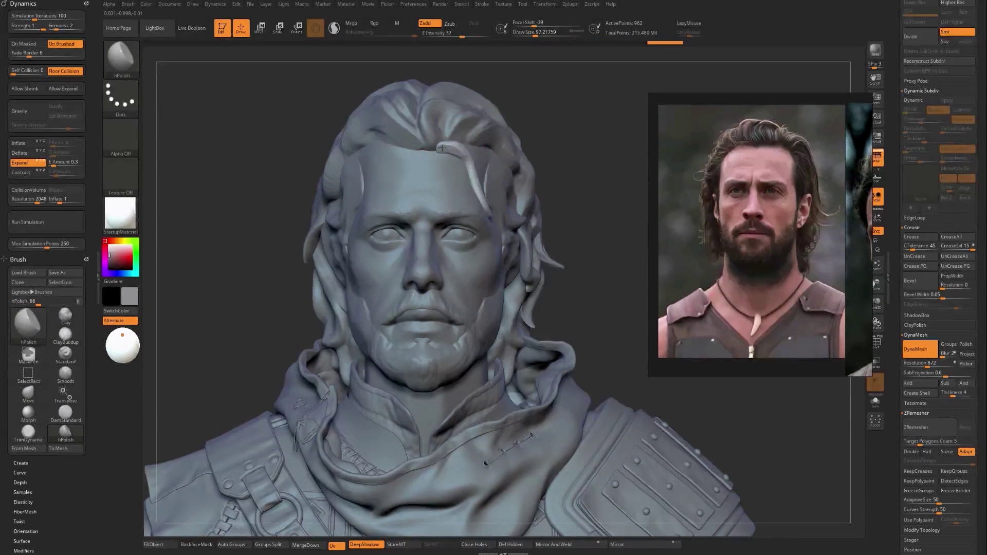
{"action": "key", "text": "b"}
{"action": "key", "text": "m"}
{"action": "key", "text": "v"}
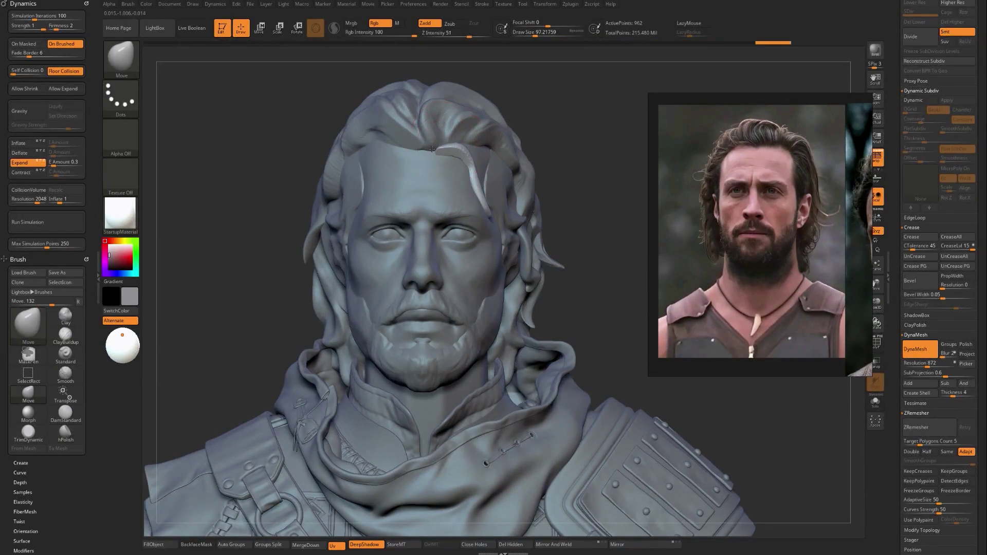
Lengthen the strand down past the character's left brow with the Move brush at a draw size of about 104.
{"action": "mouse_move", "coordinate": [577, 143]}
{"action": "left_mouse_down"}
{"action": "mouse_move", "coordinate": [535, 154]}
{"action": "mouse_move", "coordinate": [484, 201]}
{"action": "mouse_move", "coordinate": [491, 239]}
{"action": "left_mouse_up"}
{"action": "left_click_drag", "start_coordinate": [359, 227], "coordinate": [470, 226]}
{"action": "right_click_drag", "start_coordinate": [470, 225], "coordinate": [483, 213]}
{"action": "key", "text": "s"}
{"action": "left_click_drag", "start_coordinate": [488, 203], "coordinate": [495, 188]}
{"action": "key", "text": "s"}
{"action": "left_click_drag", "start_coordinate": [461, 128], "coordinate": [460, 125]}
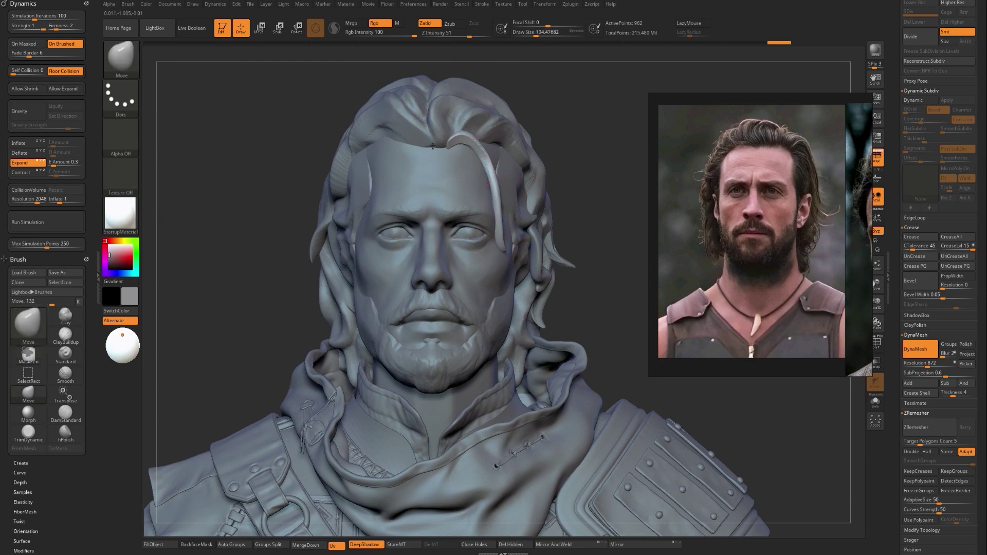
Bend the strand's lower end outward across the temple with the Move brush at a draw size of about 187.
{"action": "key", "text": "s"}
{"action": "left_click_drag", "start_coordinate": [495, 170], "coordinate": [490, 194]}
{"action": "left_click_drag", "start_coordinate": [498, 251], "coordinate": [502, 250]}
{"action": "left_click_drag", "start_coordinate": [588, 205], "coordinate": [519, 211]}
{"action": "key", "text": "s"}
{"action": "left_click_drag", "start_coordinate": [505, 265], "coordinate": [539, 252]}
{"action": "left_click_drag", "start_coordinate": [307, 238], "coordinate": [381, 235], "text": "shift"}
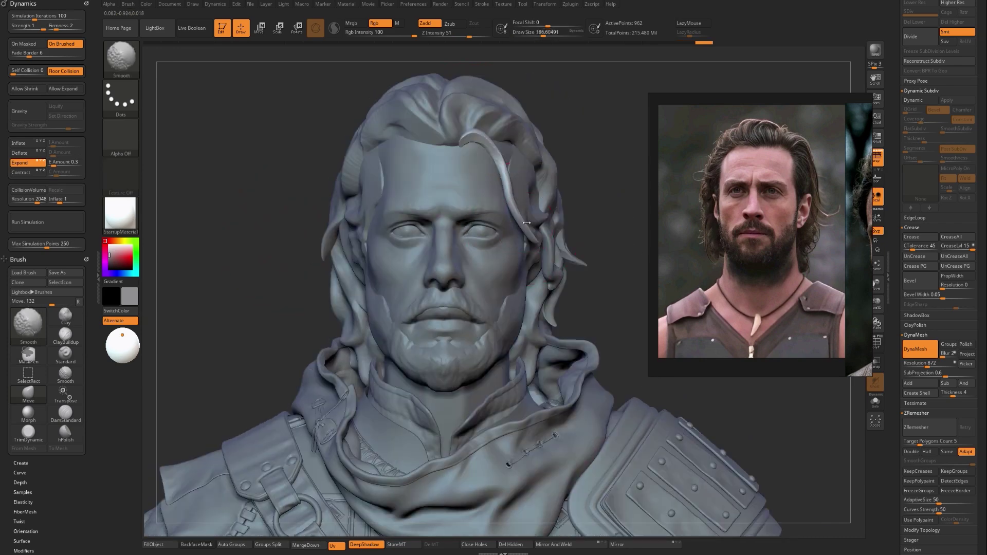
Isolate the strand, subdivide it to level 2 and flatten its surface with TrimDynamic.
{"action": "key", "text": "alt+s"}
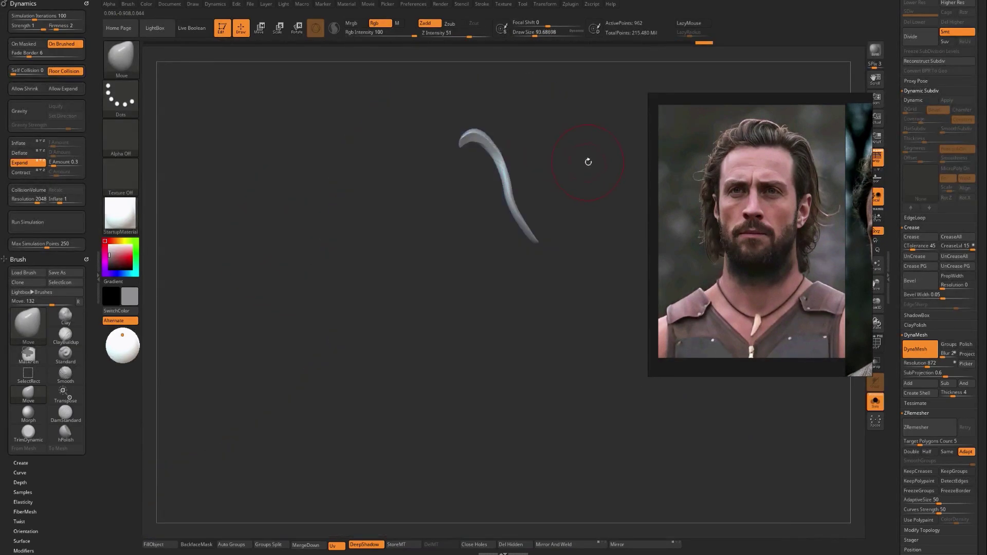
{"action": "left_click_drag", "start_coordinate": [588, 161], "coordinate": [550, 177]}
{"action": "key", "text": "b"}
{"action": "key", "text": "h"}
{"action": "key", "text": "p"}
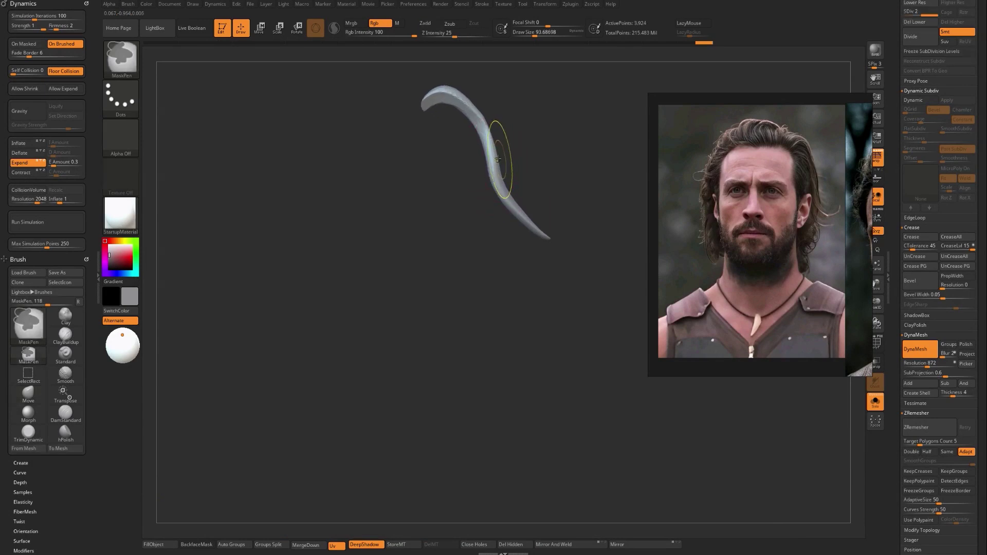
{"action": "key", "text": "ctrl+d"}
{"action": "key", "text": "b"}
{"action": "key", "text": "t"}
{"action": "key", "text": "d"}
{"action": "left_click_drag", "start_coordinate": [486, 176], "coordinate": [530, 227]}
{"action": "left_click_drag", "start_coordinate": [483, 249], "coordinate": [473, 242]}
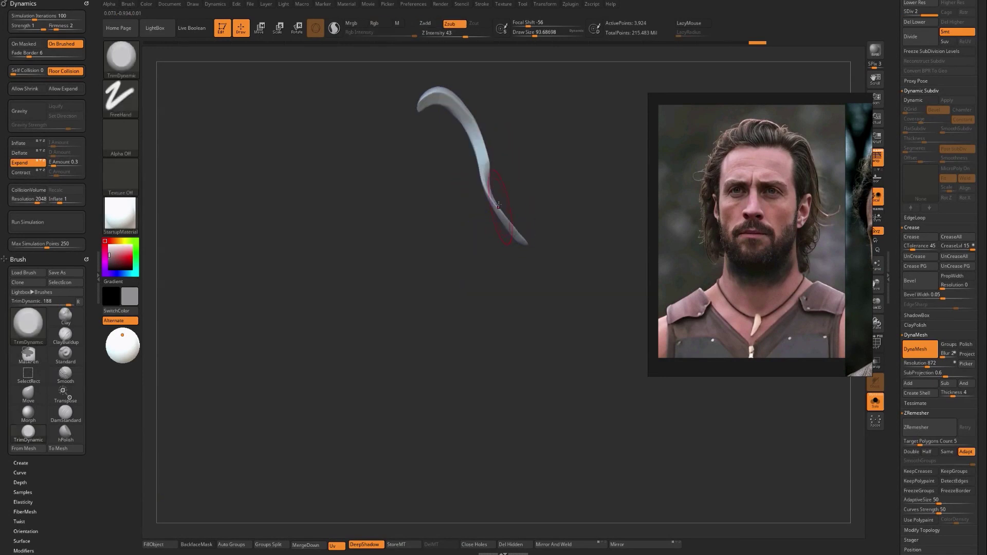
Show the whole model again and curve the strand's lower half beside the left eye with the Move brush.
{"action": "key", "text": "alt+s"}
{"action": "key", "text": "s"}
{"action": "key", "text": "b"}
{"action": "key", "text": "m"}
{"action": "key", "text": "v"}
{"action": "mouse_move", "coordinate": [491, 205]}
{"action": "left_mouse_down"}
{"action": "mouse_move", "coordinate": [502, 206]}
{"action": "mouse_move", "coordinate": [496, 248]}
{"action": "left_mouse_up"}
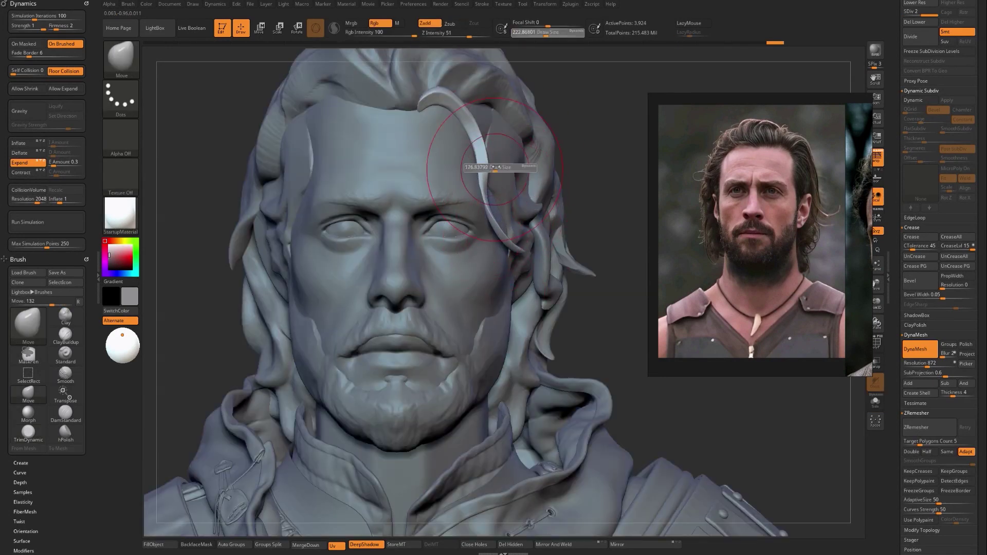
Polish the middle of the strand with hPolish and smooth its upper bend.
{"action": "key", "text": "b"}
{"action": "key", "text": "h"}
{"action": "key", "text": "p"}
{"action": "left_click_drag", "start_coordinate": [484, 164], "coordinate": [486, 195]}
{"action": "left_click_drag", "start_coordinate": [470, 135], "coordinate": [484, 164], "text": "shift"}
Adjust the strand's tip with the Move brush and flatten its upper bend with TrimDynamic at a draw size of about 77.
{"action": "key", "text": "b"}
{"action": "key", "text": "m"}
{"action": "key", "text": "v"}
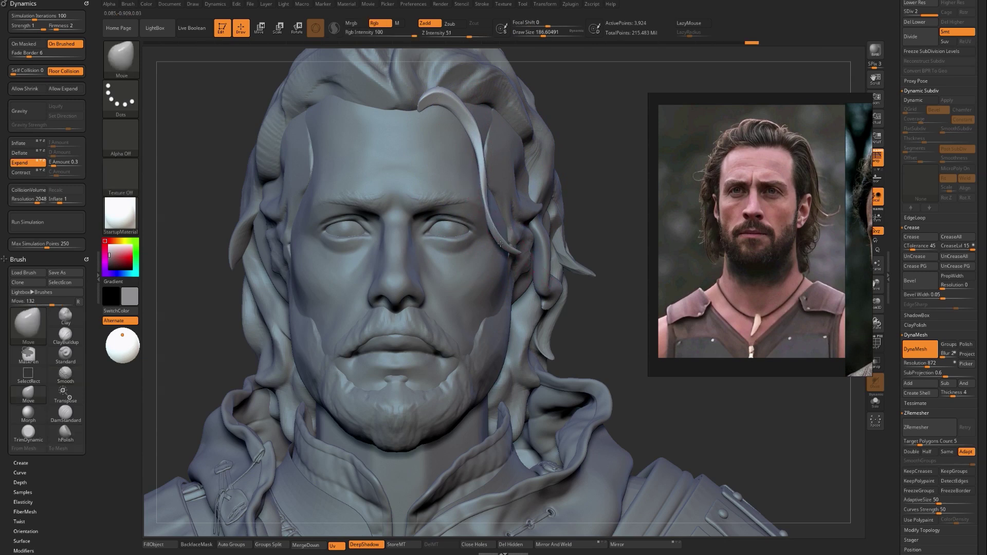
{"action": "key", "text": "bracketleft"}
{"action": "left_click_drag", "start_coordinate": [508, 256], "coordinate": [502, 258]}
{"action": "key", "text": "b"}
{"action": "key", "text": "c"}
{"action": "key", "text": "b"}
{"action": "key", "text": "b"}
{"action": "key", "text": "t"}
{"action": "key", "text": "d"}
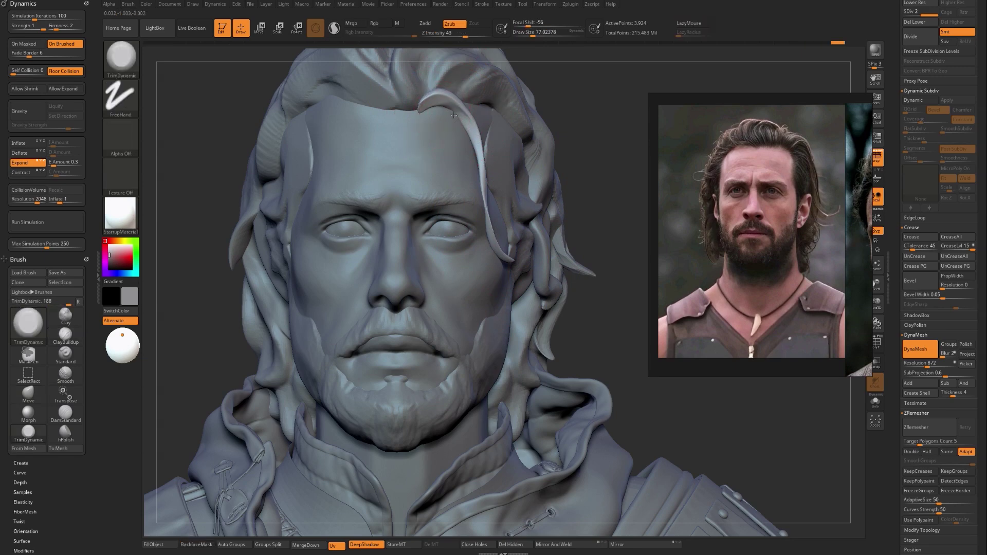
{"action": "left_click_drag", "start_coordinate": [462, 131], "coordinate": [461, 125]}
Reposition the strand's root at the hairline with the Move brush at a draw size of about 97.
{"action": "mouse_move", "coordinate": [605, 136]}
{"action": "left_mouse_down", "text": "alt"}
{"action": "mouse_move", "coordinate": [557, 137]}
{"action": "mouse_move", "coordinate": [557, 157]}
{"action": "left_mouse_up", "text": "alt"}
{"action": "key", "text": "s"}
{"action": "left_click_drag", "start_coordinate": [483, 173], "coordinate": [487, 174]}
{"action": "key", "text": "b"}
{"action": "key", "text": "m"}
{"action": "key", "text": "v"}
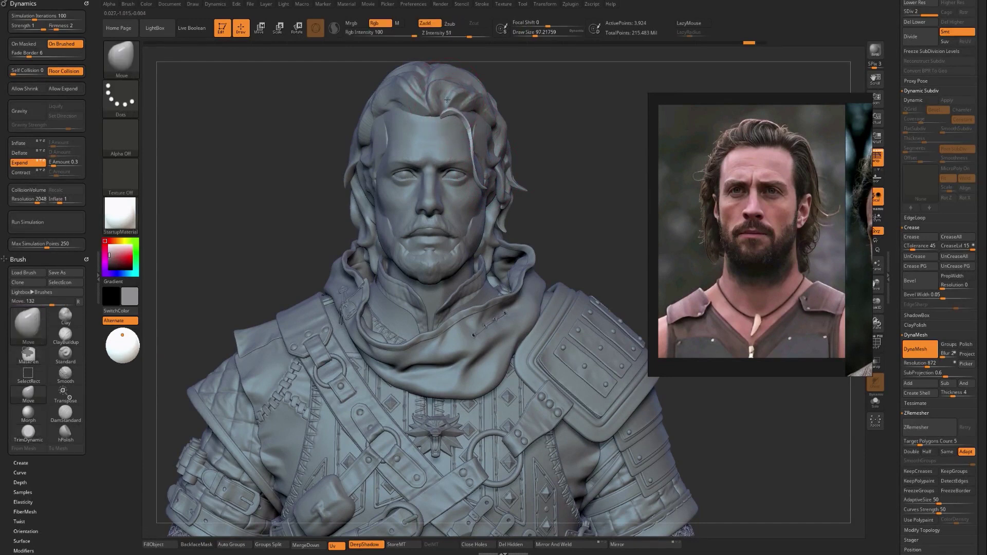
{"action": "left_click_drag", "start_coordinate": [458, 109], "coordinate": [432, 117]}
{"action": "key", "text": "bracketleft"}
{"action": "key", "text": "bracketleft"}
Duplicate the strand and pull the copy's lower end inward over the character's left cheek with the Move brush.
{"action": "key", "text": "ctrl+shift+d"}
{"action": "key", "text": "s"}
{"action": "left_click", "coordinate": [464, 161]}
{"action": "right_click_drag", "start_coordinate": [480, 149], "coordinate": [482, 161]}
{"action": "mouse_move", "coordinate": [482, 160]}
{"action": "left_mouse_down"}
{"action": "mouse_move", "coordinate": [465, 167]}
{"action": "mouse_move", "coordinate": [474, 186]}
{"action": "mouse_move", "coordinate": [453, 203]}
{"action": "left_mouse_up"}
{"action": "left_click_drag", "start_coordinate": [328, 218], "coordinate": [417, 193]}
Refine the copied strand's upper part with the Move brush at a draw size of about 119 and smooth its root.
{"action": "key", "text": "s"}
{"action": "left_click", "coordinate": [463, 170]}
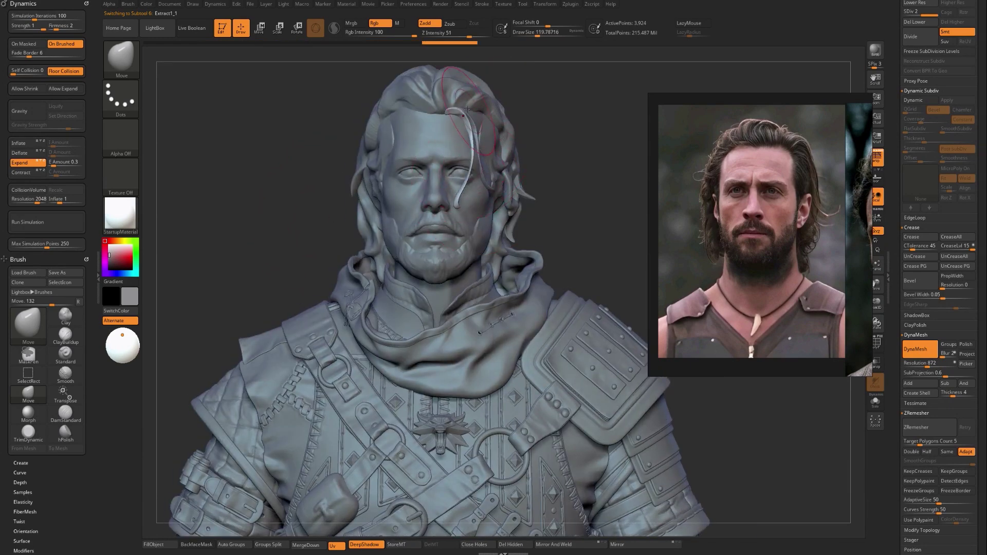
{"action": "mouse_move", "coordinate": [459, 124]}
{"action": "left_mouse_down"}
{"action": "mouse_move", "coordinate": [435, 132]}
{"action": "mouse_move", "coordinate": [465, 130]}
{"action": "left_mouse_up"}
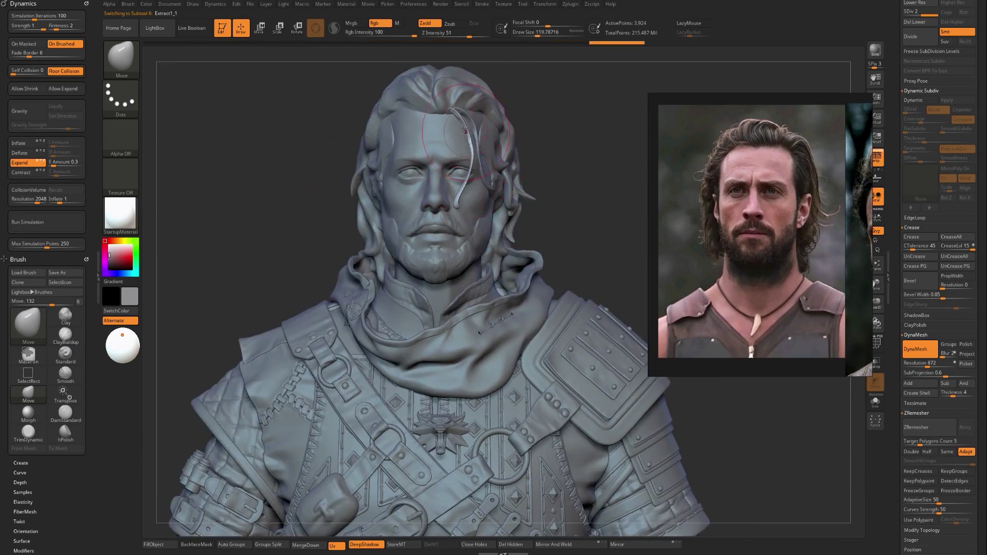
{"action": "key", "text": "shift"}
{"action": "left_click_drag", "start_coordinate": [442, 107], "coordinate": [446, 113], "text": "shift"}
Cut off the copied strand's lower end, delete its lower subdivision level and re-DynaMesh it.
{"action": "mouse_move", "coordinate": [425, 179]}
{"action": "left_mouse_down", "text": "ctrl+alt+shift"}
{"action": "mouse_move", "coordinate": [470, 214]}
{"action": "mouse_move", "coordinate": [445, 233]}
{"action": "left_mouse_up", "text": "ctrl+alt+shift"}
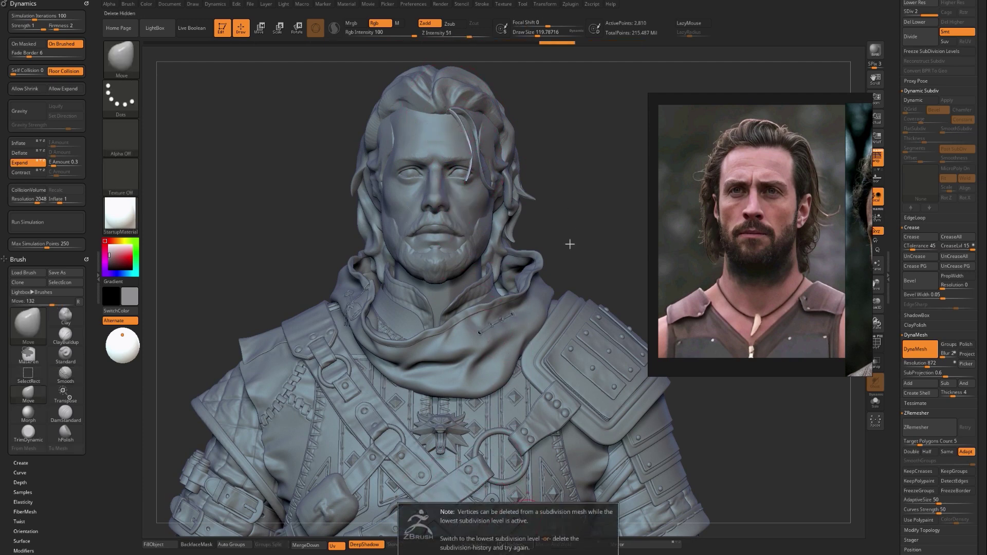
{"action": "left_click", "coordinate": [918, 23]}
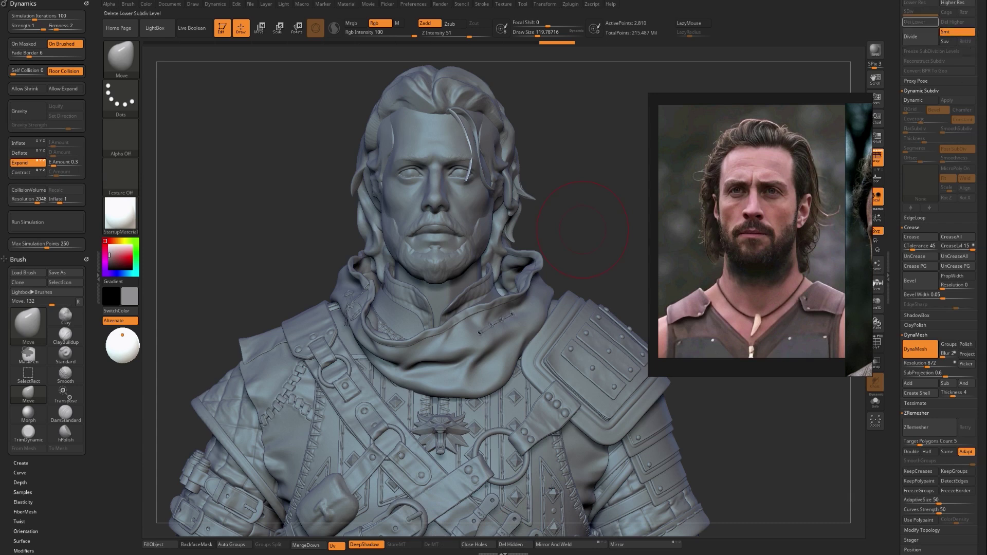
{"action": "left_click_drag", "start_coordinate": [570, 227], "coordinate": [566, 227], "text": "ctrl"}
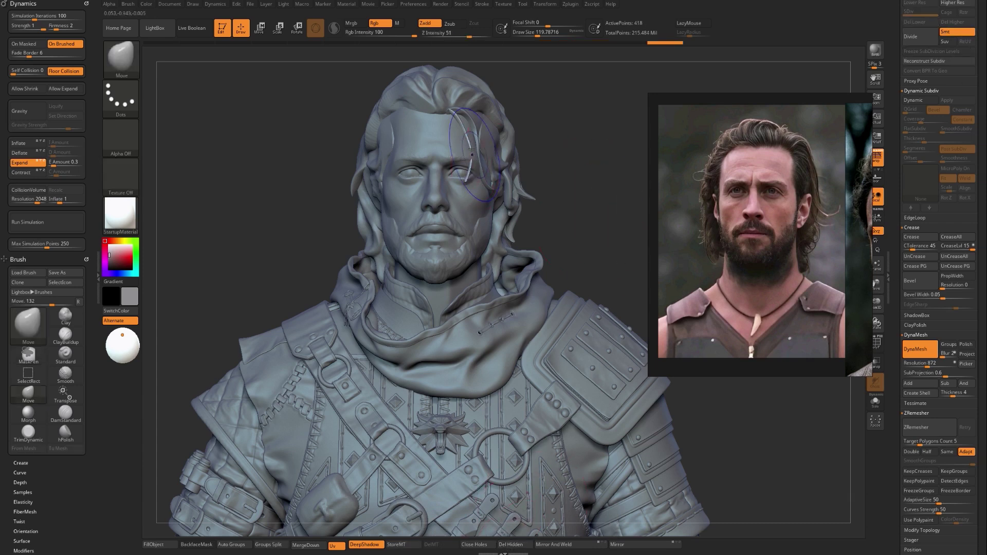
Smooth the cut tip and adjust the shortened strand with the Move brush at a draw size of about 80.
{"action": "mouse_move", "coordinate": [471, 169]}
{"action": "left_mouse_down", "text": "shift"}
{"action": "mouse_move", "coordinate": [474, 158]}
{"action": "mouse_move", "coordinate": [464, 183]}
{"action": "left_mouse_up", "text": "shift"}
{"action": "key", "text": "s"}
{"action": "left_click_drag", "start_coordinate": [461, 129], "coordinate": [445, 129]}
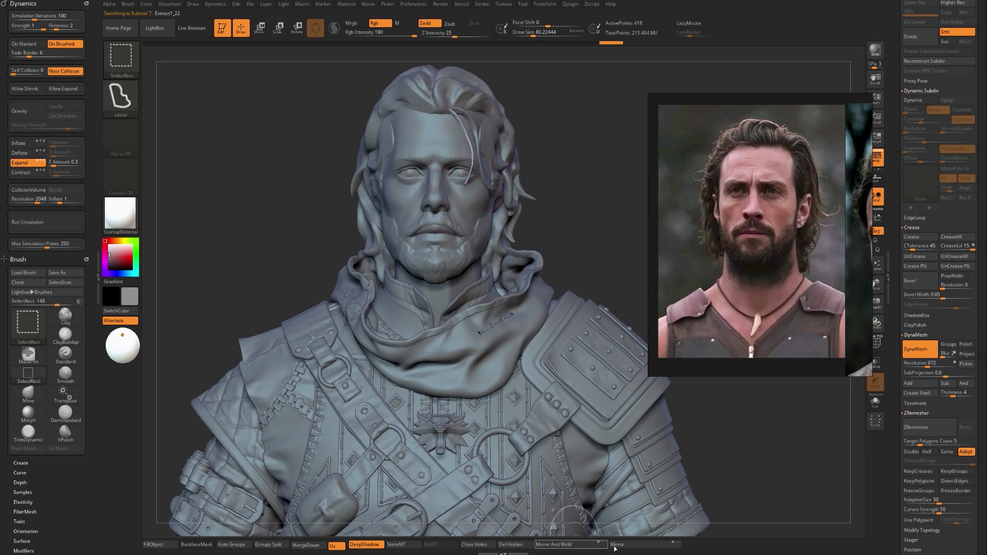
Shape the mirrored strand copy on the character's right temple with the Move brush at a draw size of about 158.
{"action": "left_click_drag", "start_coordinate": [556, 150], "coordinate": [630, 149]}
{"action": "key", "text": "s"}
{"action": "mouse_move", "coordinate": [406, 123]}
{"action": "left_mouse_down"}
{"action": "mouse_move", "coordinate": [447, 123]}
{"action": "mouse_move", "coordinate": [379, 93]}
{"action": "mouse_move", "coordinate": [386, 90]}
{"action": "left_mouse_up"}
{"action": "left_click_drag", "start_coordinate": [406, 151], "coordinate": [391, 153]}
{"action": "key", "text": "s"}
{"action": "left_click_drag", "start_coordinate": [398, 203], "coordinate": [382, 216]}
{"action": "left_click_drag", "start_coordinate": [544, 176], "coordinate": [465, 174]}
{"action": "left_click_drag", "start_coordinate": [398, 202], "coordinate": [422, 242]}
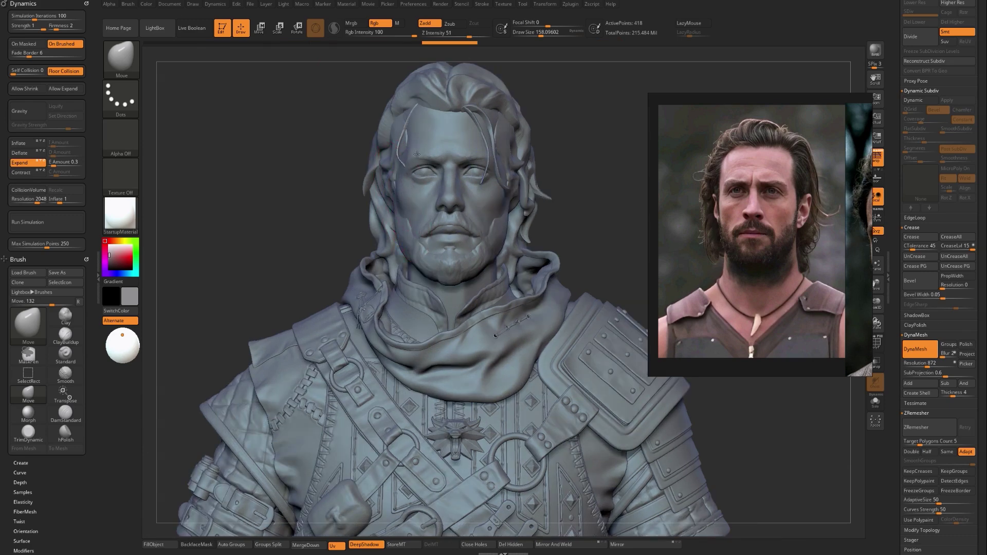
Refine the right temple strand's root and curve with the Move brush at a draw size of about 68.
{"action": "left_click_drag", "start_coordinate": [402, 188], "coordinate": [408, 166]}
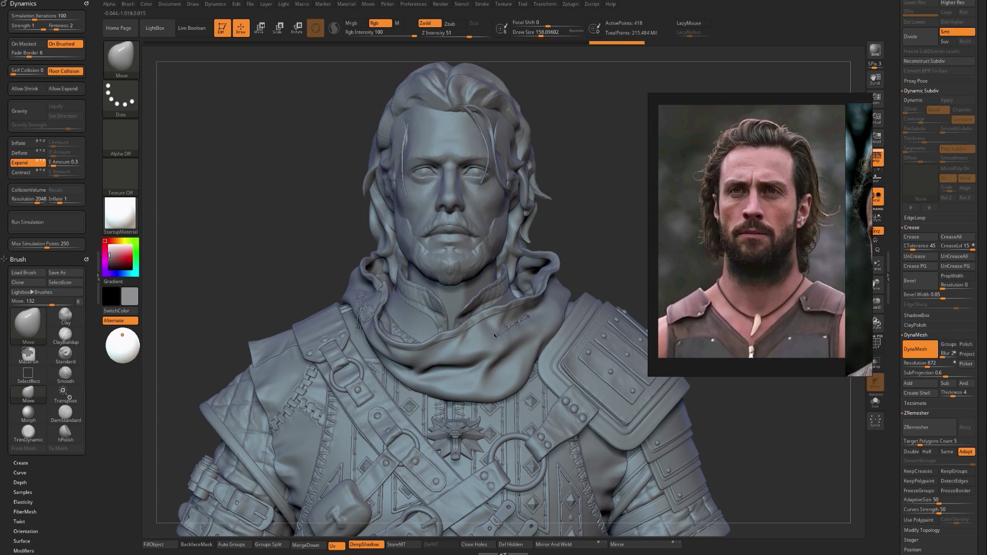
{"action": "left_click_drag", "start_coordinate": [407, 126], "coordinate": [417, 115]}
{"action": "right_click_drag", "start_coordinate": [422, 172], "coordinate": [412, 172], "text": "ctrl"}
{"action": "key", "text": "s"}
{"action": "left_click_drag", "start_coordinate": [414, 172], "coordinate": [402, 173]}
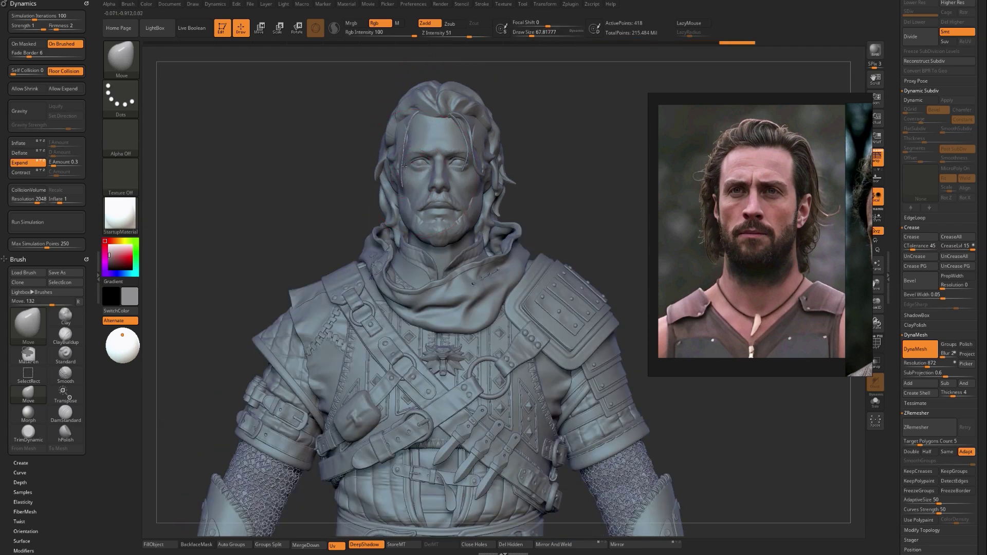
Reduce the draw size to about 54, make the head the active subtool and put the reference photos out of view.
{"action": "key", "text": "bracketleft"}
{"action": "key", "text": "shift"}
{"action": "left_click", "coordinate": [398, 189], "text": "alt"}
{"action": "mouse_move", "coordinate": [547, 174]}
{"action": "left_mouse_down"}
{"action": "mouse_move", "coordinate": [543, 186]}
{"action": "mouse_move", "coordinate": [555, 195]}
{"action": "left_mouse_up"}
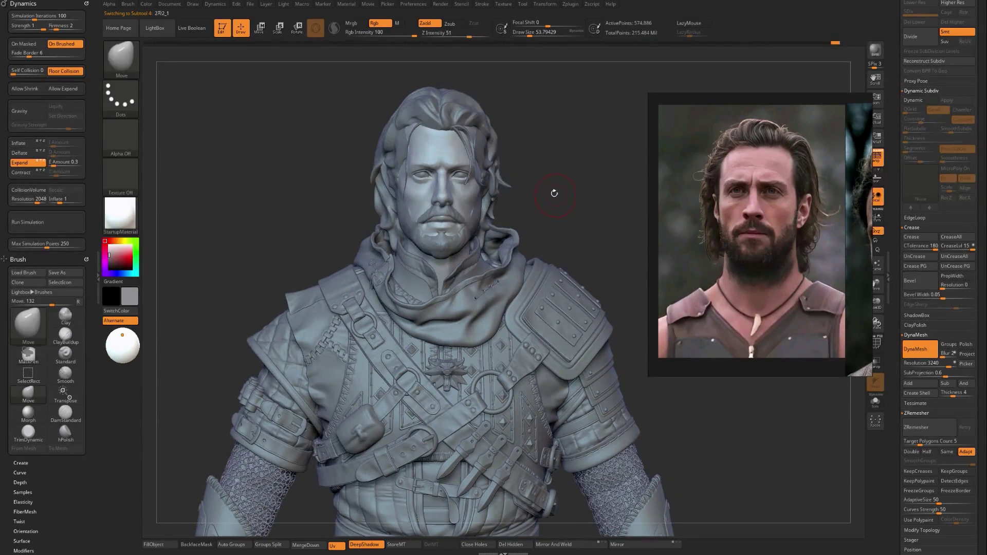
{"action": "key", "text": "alt+Tab"}
Load the earlier version of the armoured character as a ZTool from a subfolder of the 250217 folder.
{"action": "mouse_move", "coordinate": [677, 214]}
{"action": "left_mouse_down"}
{"action": "mouse_move", "coordinate": [681, 222]}
{"action": "mouse_move", "coordinate": [670, 221]}
{"action": "mouse_move", "coordinate": [669, 196]}
{"action": "mouse_move", "coordinate": [626, 176]}
{"action": "mouse_move", "coordinate": [560, 169]}
{"action": "left_mouse_up"}
{"action": "scroll", "coordinate": [898, 293], "scroll_direction": "up", "scroll_amount": 10}
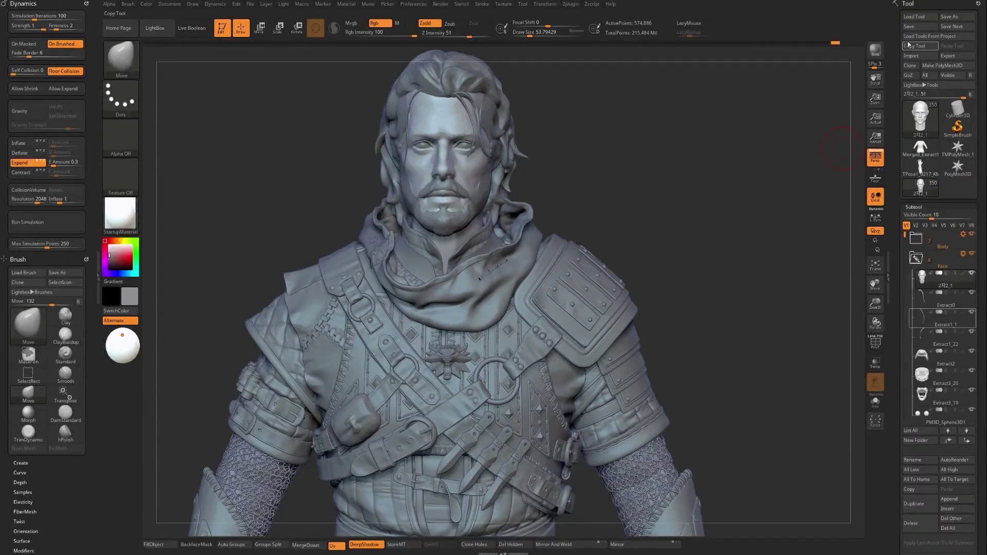
{"action": "left_click", "coordinate": [914, 17]}
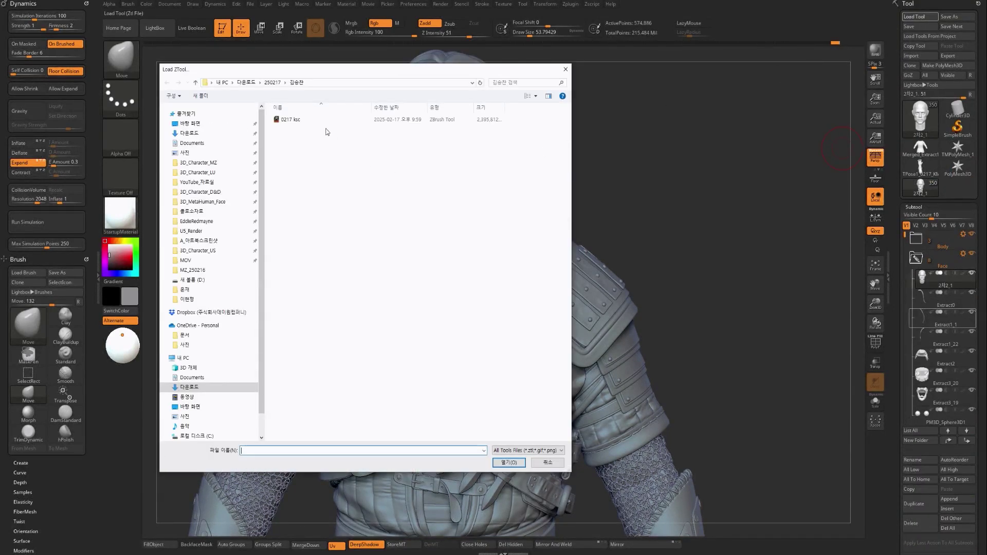
{"action": "left_click", "coordinate": [272, 83]}
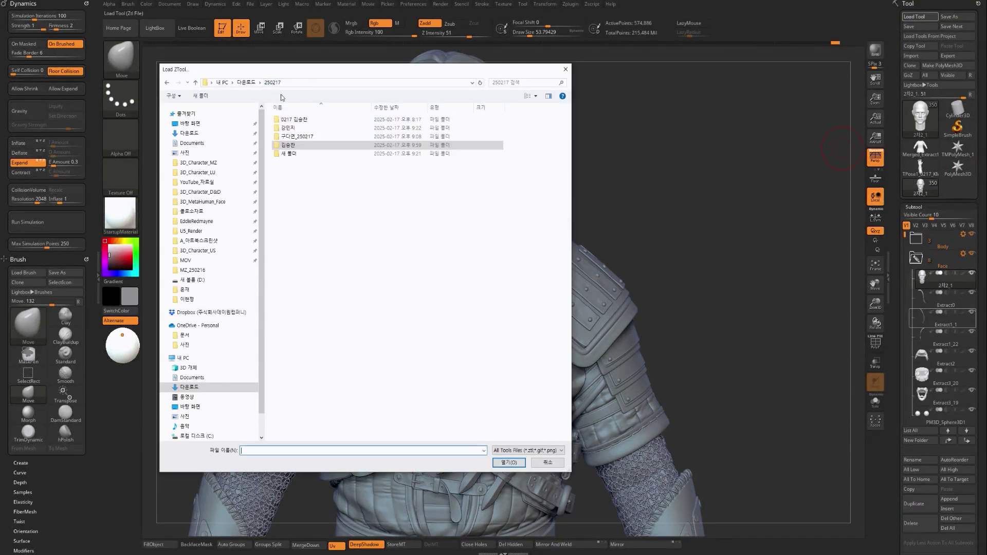
{"action": "double_click", "coordinate": [306, 136]}
{"action": "double_click", "coordinate": [307, 120]}
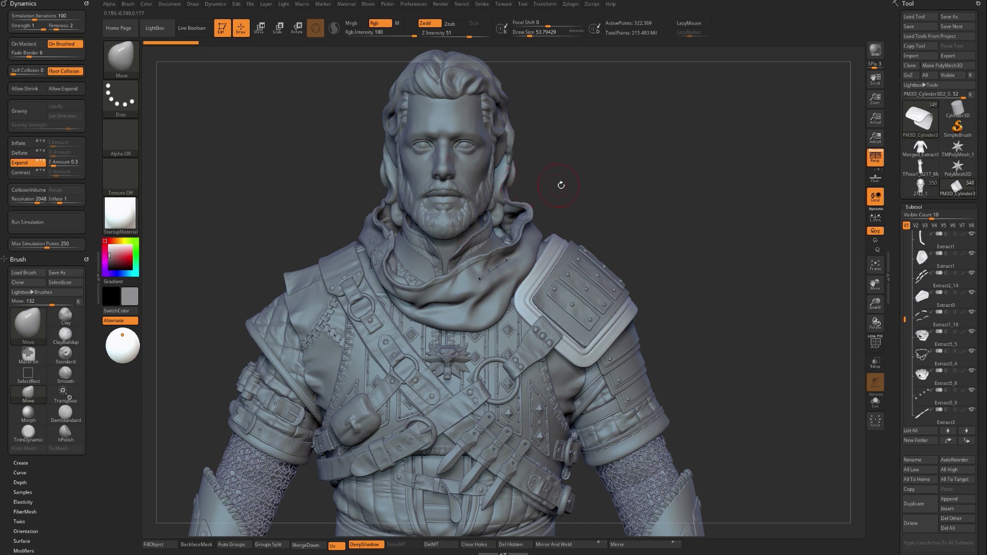
Activate the loaded version's head and alternate between the earlier and revised character tools to compare face, beard and hair.
{"action": "left_click_drag", "start_coordinate": [576, 190], "coordinate": [586, 195], "text": "alt"}
{"action": "left_click", "coordinate": [488, 164], "text": "alt"}
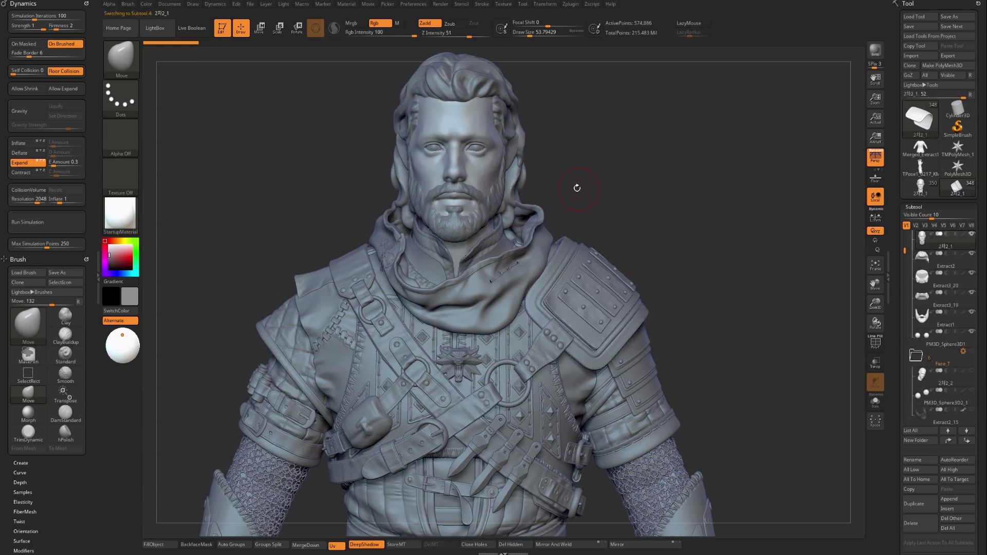
{"action": "left_click", "coordinate": [915, 197]}
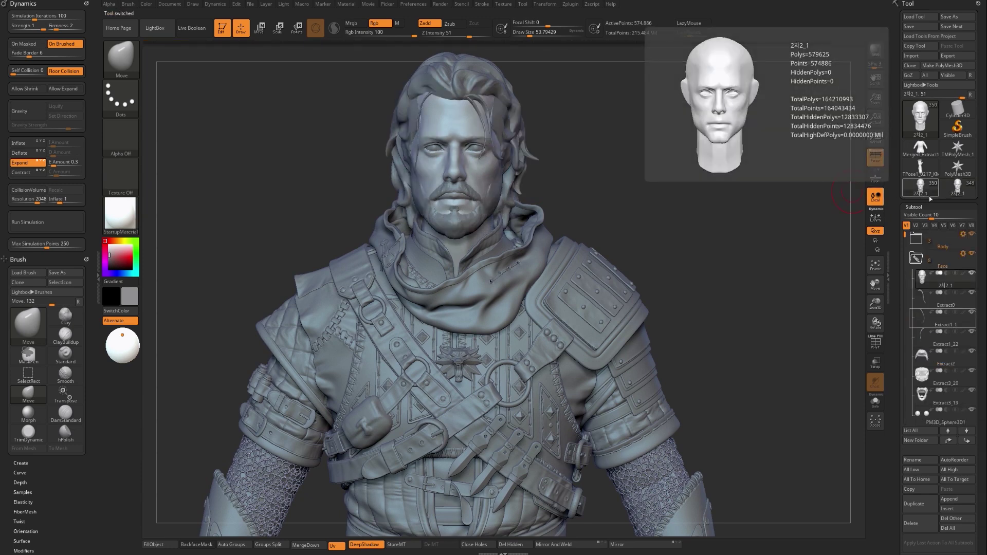
{"action": "left_click", "coordinate": [957, 190]}
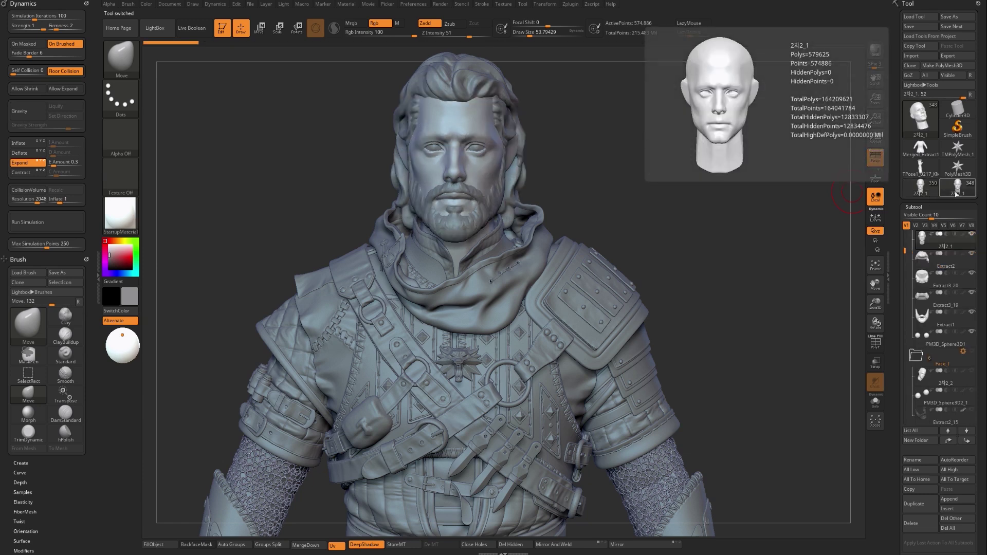
{"action": "left_click", "coordinate": [950, 193]}
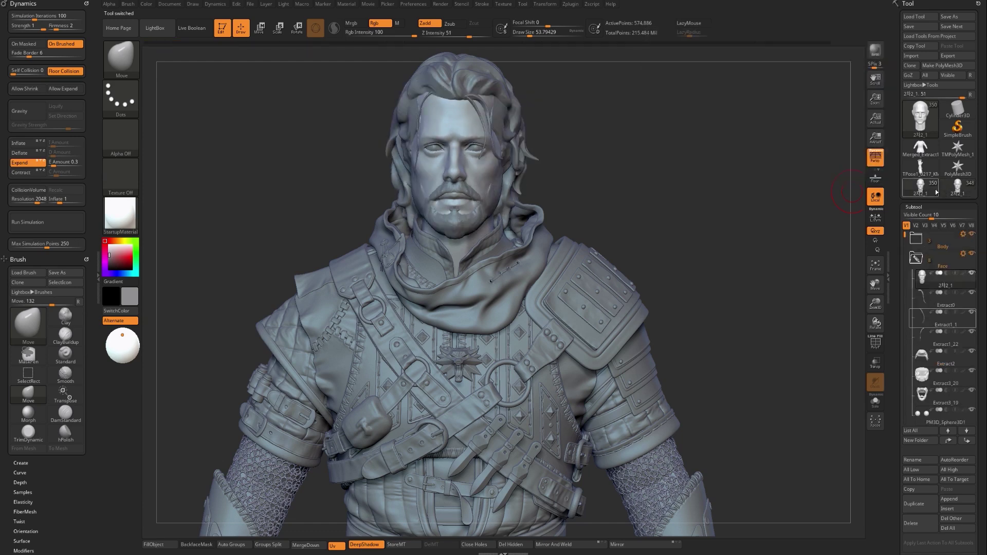
{"action": "left_click", "coordinate": [936, 191]}
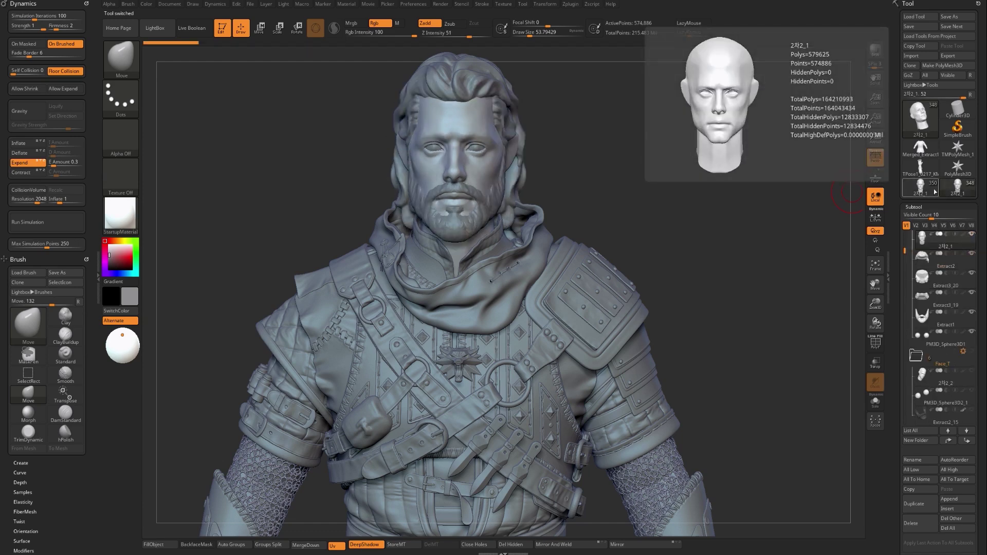
{"action": "left_click", "coordinate": [934, 190]}
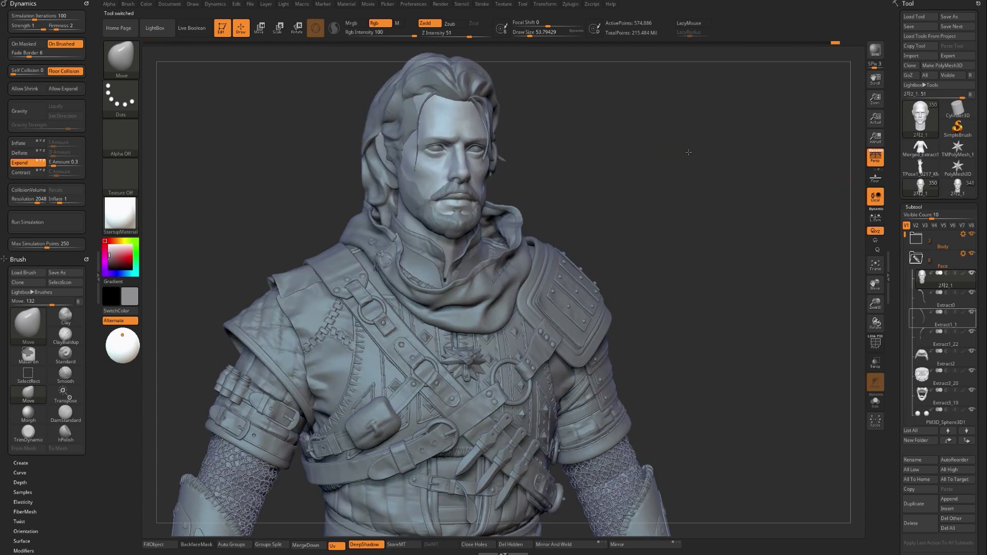
{"action": "mouse_move", "coordinate": [681, 156]}
{"action": "left_mouse_down"}
{"action": "mouse_move", "coordinate": [663, 148]}
{"action": "mouse_move", "coordinate": [688, 150]}
{"action": "mouse_move", "coordinate": [649, 155]}
{"action": "mouse_move", "coordinate": [674, 154]}
{"action": "mouse_move", "coordinate": [666, 161]}
{"action": "left_mouse_up"}
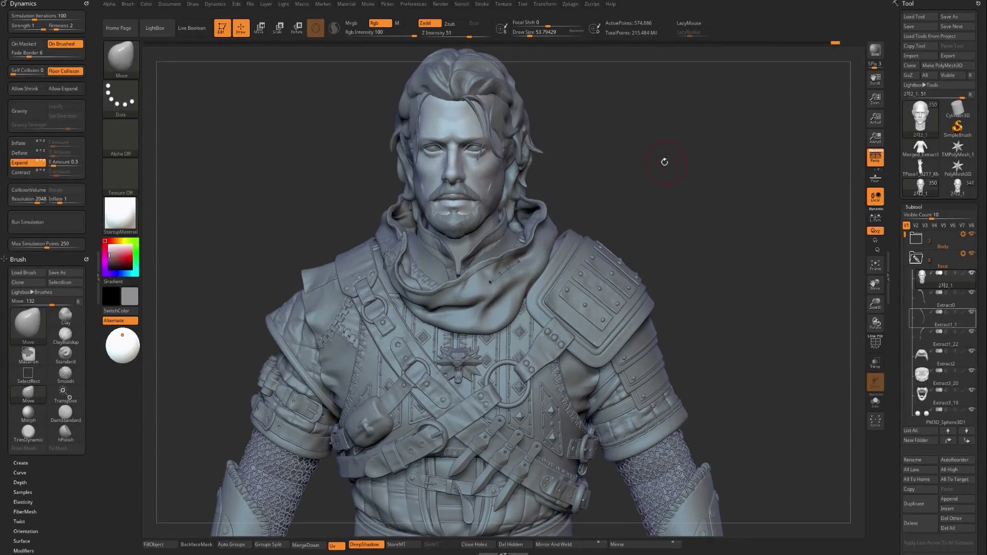